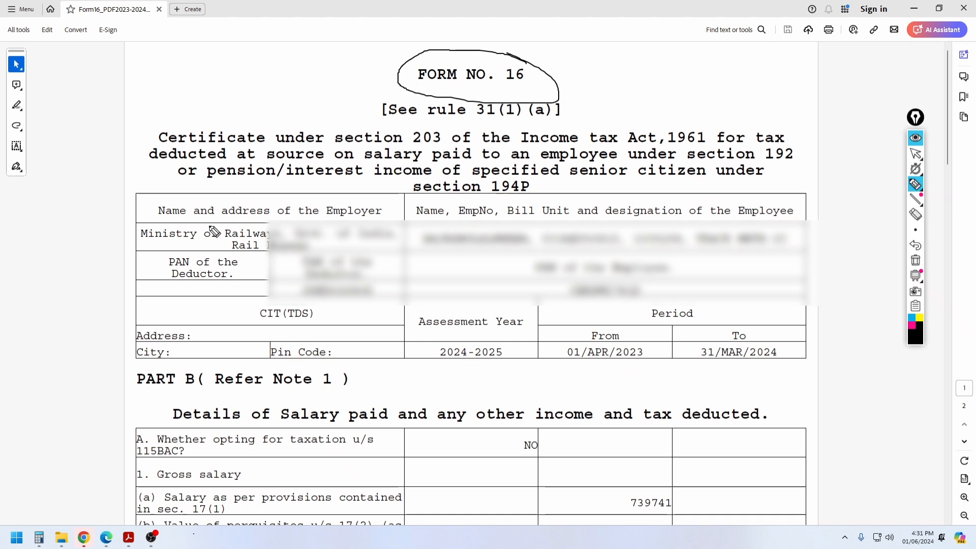
# Step: Circle the employer's name and address, plus the employer's and employee's PANs
pyautogui.moveTo(304, 213)
pyautogui.mouseDown()
pyautogui.moveTo(161, 205)
pyautogui.moveTo(136, 248)
pyautogui.moveTo(305, 268)
pyautogui.moveTo(422, 229)
pyautogui.moveTo(265, 201)
pyautogui.mouseUp()
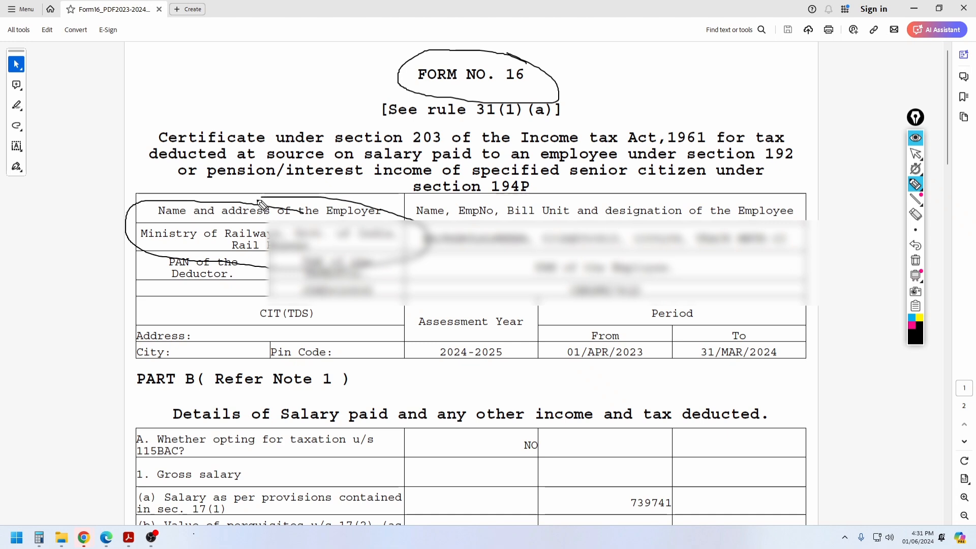
pyautogui.moveTo(338, 267)
pyautogui.mouseDown()
pyautogui.moveTo(378, 304)
pyautogui.moveTo(388, 286)
pyautogui.mouseUp()
pyautogui.moveTo(632, 261)
pyautogui.mouseDown()
pyautogui.moveTo(595, 268)
pyautogui.moveTo(564, 302)
pyautogui.moveTo(654, 292)
pyautogui.moveTo(656, 279)
pyautogui.mouseUp()
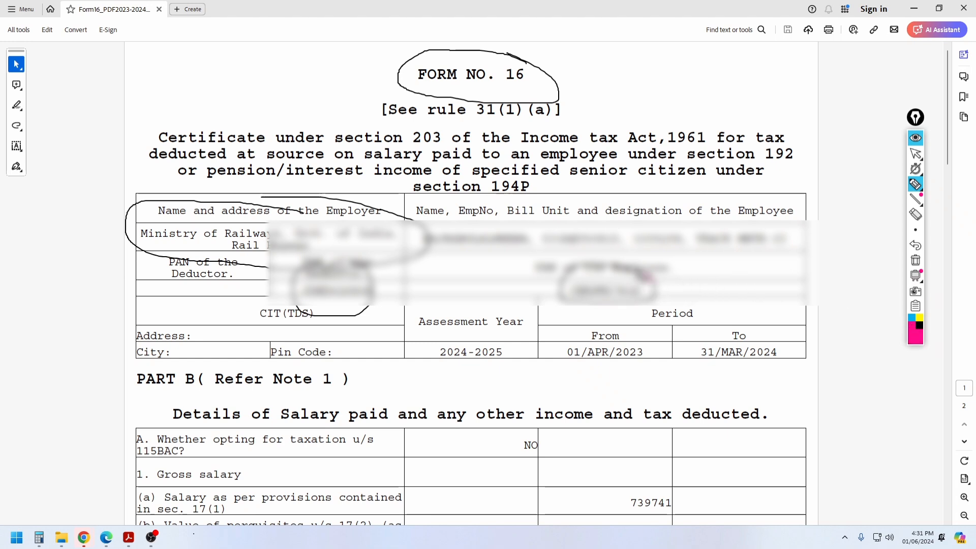
pyautogui.moveTo(644, 277)
pyautogui.mouseDown()
pyautogui.moveTo(564, 307)
pyautogui.moveTo(653, 277)
pyautogui.mouseUp()
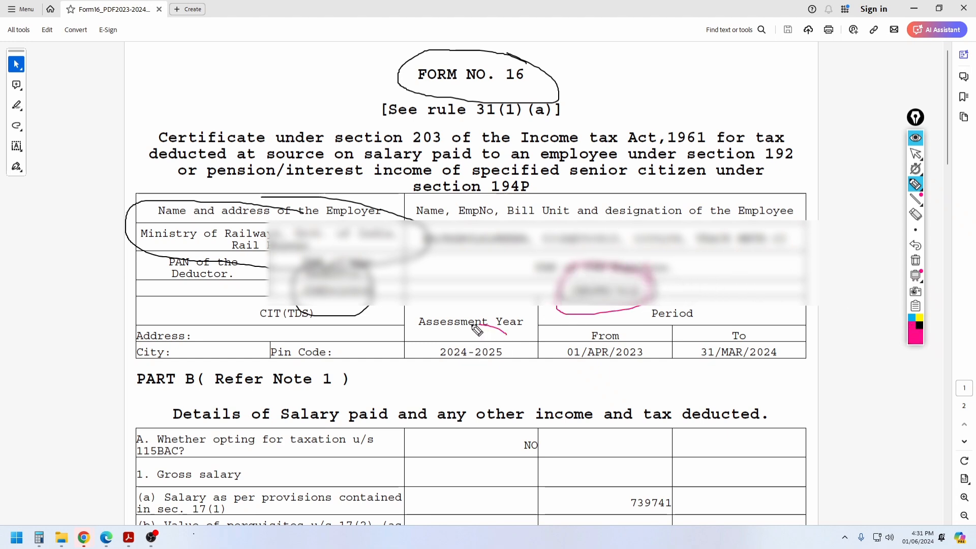
# Step: Circle the 2024-2025 assessment year and the 01/APR/2023–31/MAR/2024 period dates
pyautogui.moveTo(477, 329)
pyautogui.mouseDown()
pyautogui.moveTo(448, 388)
pyautogui.moveTo(501, 318)
pyautogui.mouseUp()
pyautogui.moveTo(623, 328)
pyautogui.mouseDown()
pyautogui.moveTo(563, 336)
pyautogui.moveTo(656, 351)
pyautogui.moveTo(618, 321)
pyautogui.mouseUp()
pyautogui.moveTo(760, 317)
pyautogui.mouseDown()
pyautogui.moveTo(702, 360)
pyautogui.moveTo(800, 337)
pyautogui.moveTo(769, 316)
pyautogui.mouseUp()
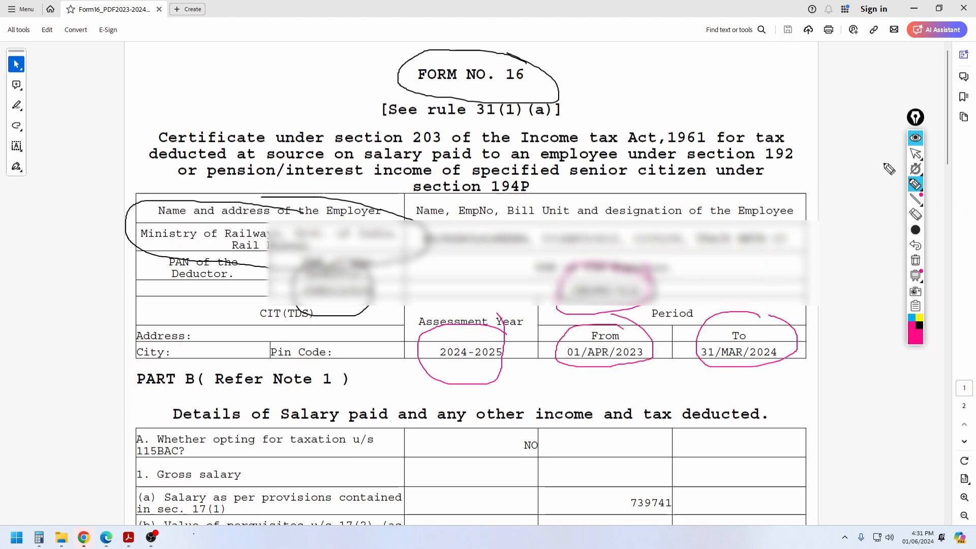
# Step: Return to the selection tool and scroll down to Part B salary details
pyautogui.click(916, 153)
pyautogui.scroll(-3, 915, 153)
pyautogui.scroll(-5, 632, 233)
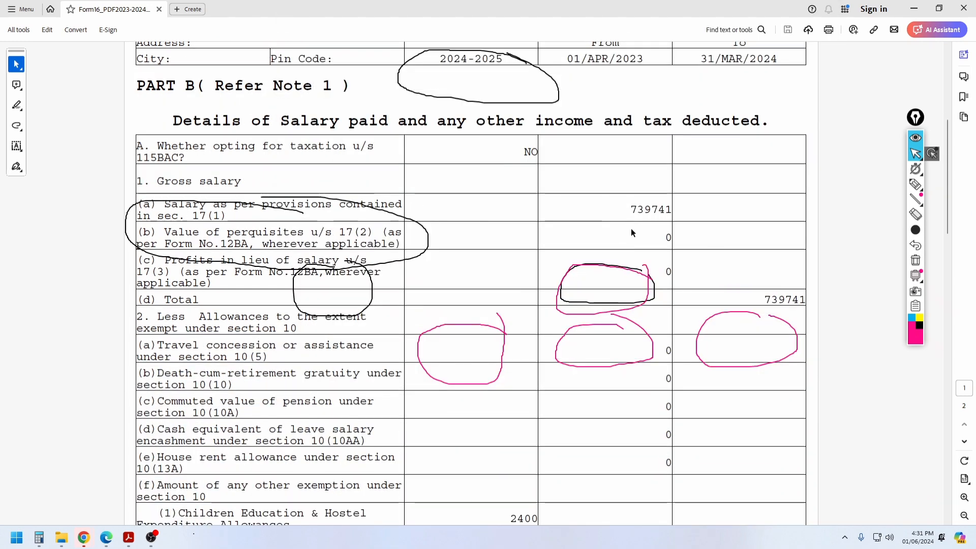
# Step: Clear the earlier ink, then circle and tick the 115BAC question in row A
pyautogui.click(914, 260)
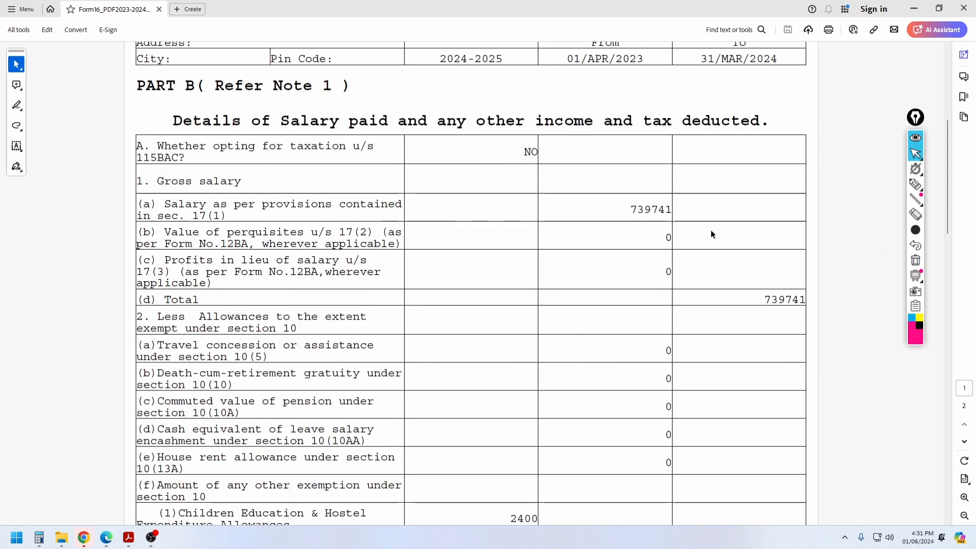
pyautogui.scroll(-1, 710, 234)
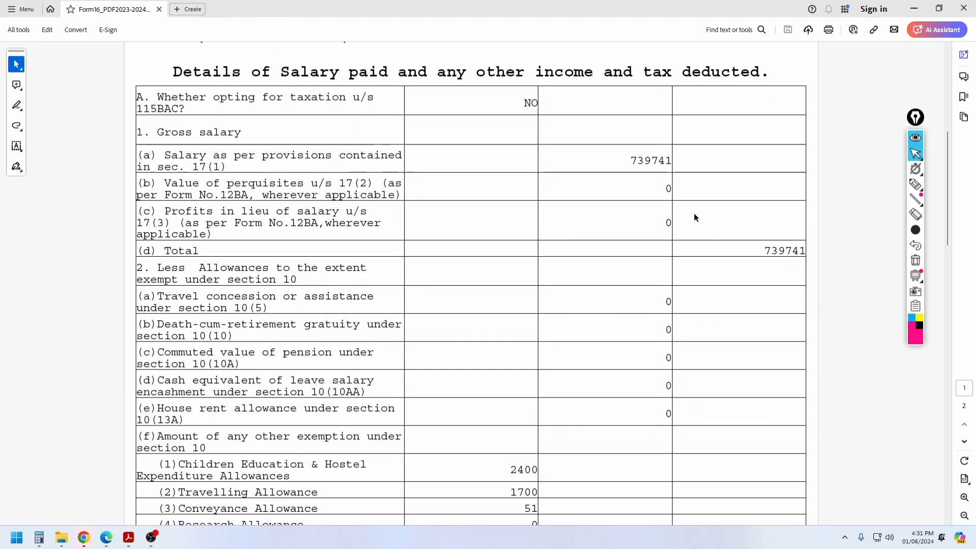
pyautogui.click(916, 186)
pyautogui.moveTo(176, 79)
pyautogui.mouseDown()
pyautogui.moveTo(153, 75)
pyautogui.moveTo(121, 117)
pyautogui.moveTo(282, 135)
pyautogui.moveTo(384, 93)
pyautogui.moveTo(168, 65)
pyautogui.mouseUp()
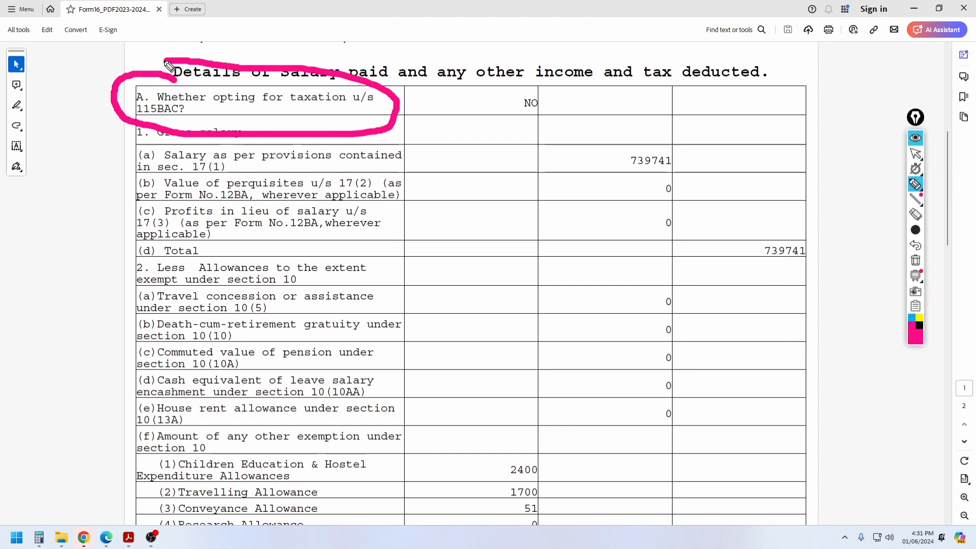
pyautogui.moveTo(96, 107); pyautogui.dragTo(136, 96)
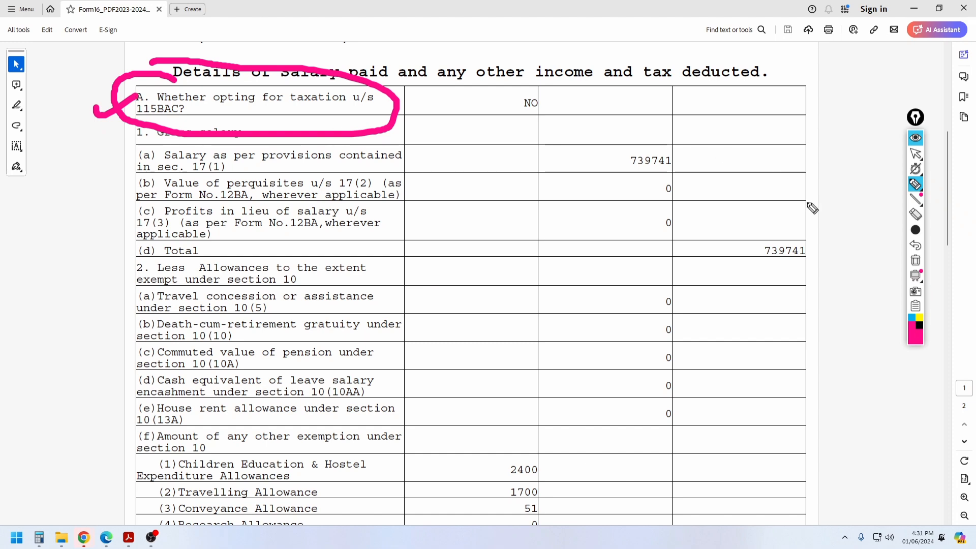
# Step: With a thinner stroke, circle the NO answer to the 115BAC question
pyautogui.moveTo(916, 233)
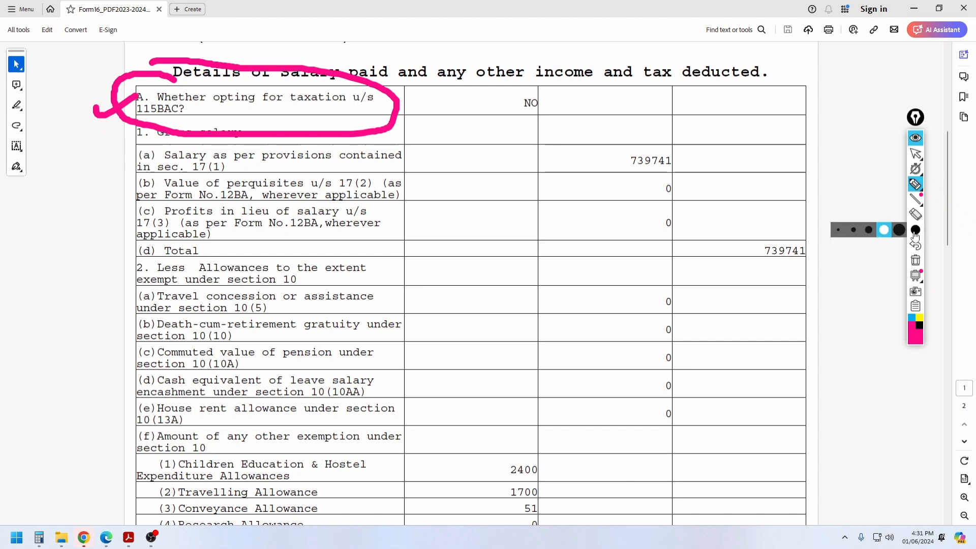
pyautogui.click(854, 230)
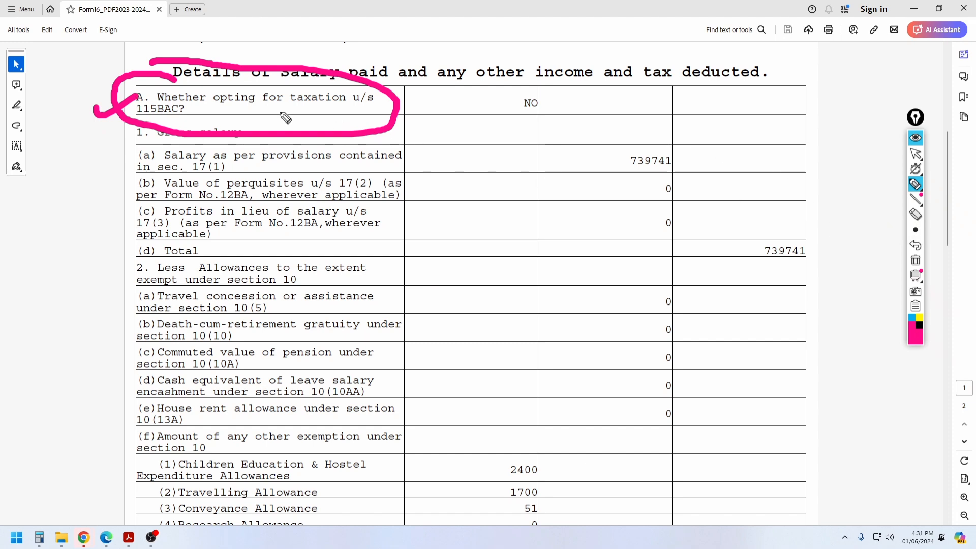
pyautogui.moveTo(525, 121); pyautogui.dragTo(542, 92)
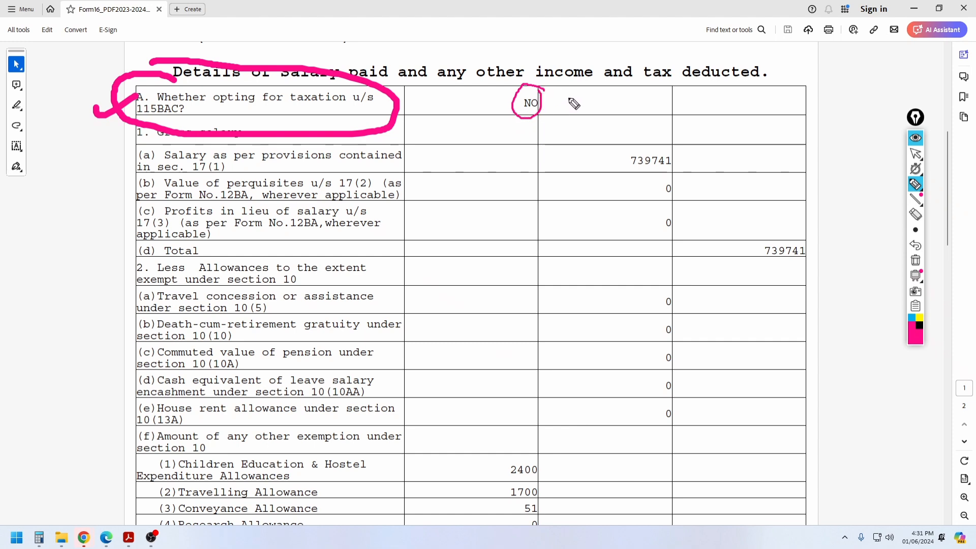
# Step: Handwrite and underline OLD, TDS and New notes beside the NO answer
pyautogui.moveTo(583, 105); pyautogui.dragTo(574, 108)
pyautogui.moveTo(589, 110)
pyautogui.mouseDown()
pyautogui.moveTo(592, 91)
pyautogui.moveTo(611, 98)
pyautogui.moveTo(603, 107)
pyautogui.moveTo(684, 86)
pyautogui.moveTo(679, 106)
pyautogui.moveTo(707, 73)
pyautogui.moveTo(703, 94)
pyautogui.mouseUp()
pyautogui.moveTo(685, 115); pyautogui.dragTo(722, 91)
pyautogui.moveTo(696, 114); pyautogui.dragTo(740, 95)
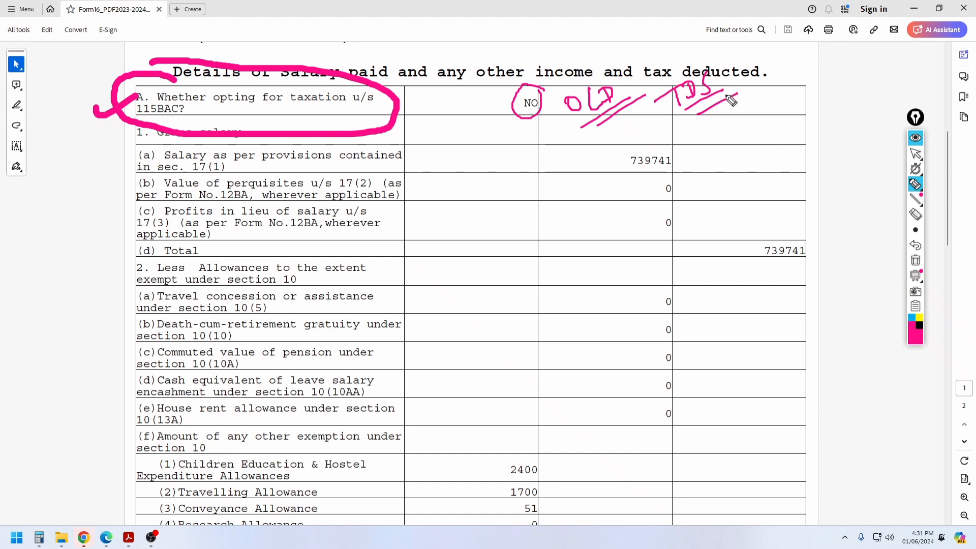
pyautogui.moveTo(728, 118); pyautogui.dragTo(733, 132)
pyautogui.moveTo(743, 109)
pyautogui.mouseDown()
pyautogui.moveTo(745, 127)
pyautogui.moveTo(756, 118)
pyautogui.mouseUp()
pyautogui.moveTo(756, 117); pyautogui.dragTo(786, 93)
pyautogui.moveTo(739, 141)
pyautogui.mouseDown()
pyautogui.moveTo(798, 126)
pyautogui.moveTo(849, 83)
pyautogui.mouseUp()
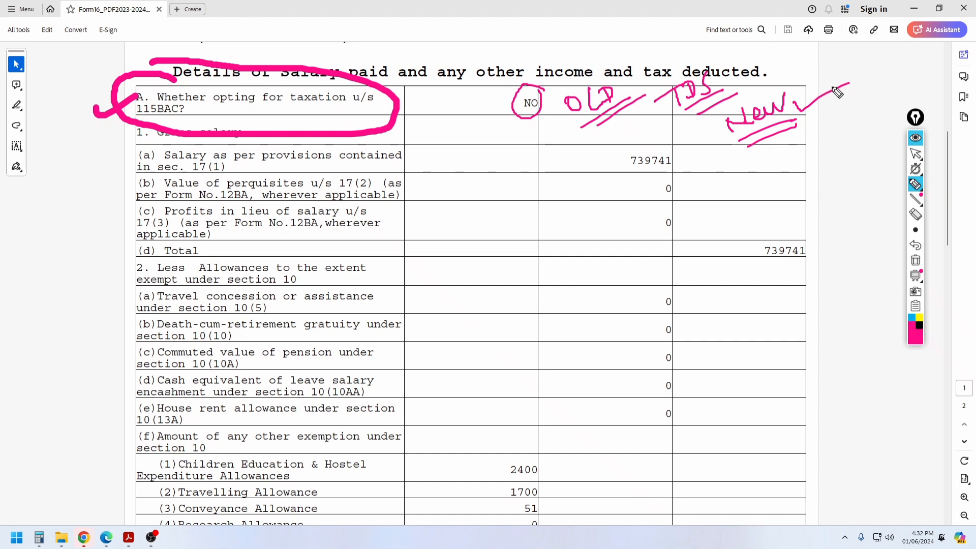
# Step: Clear the pink ink and select the row (a) salary label and 739741 amount
pyautogui.click(916, 260)
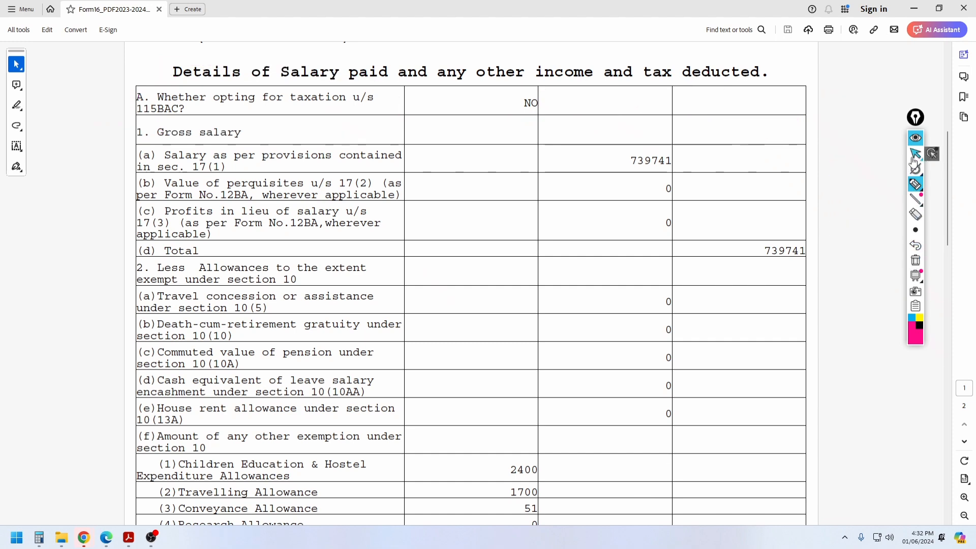
pyautogui.click(915, 156)
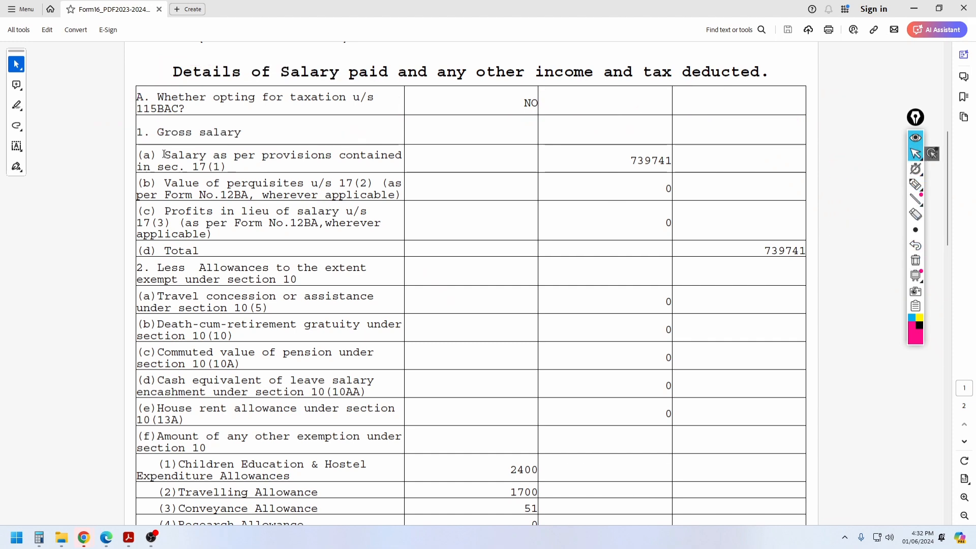
pyautogui.moveTo(163, 154); pyautogui.dragTo(401, 155)
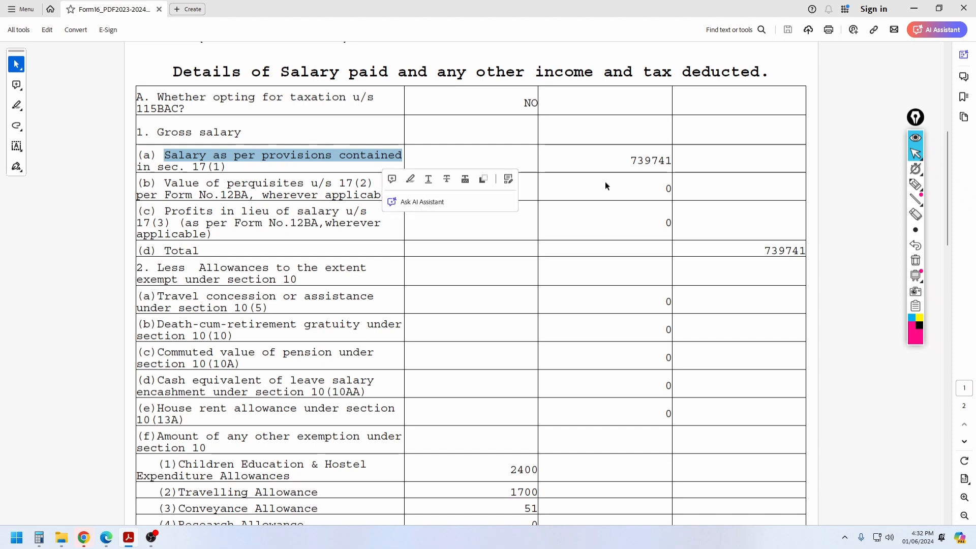
pyautogui.moveTo(626, 158); pyautogui.dragTo(678, 158)
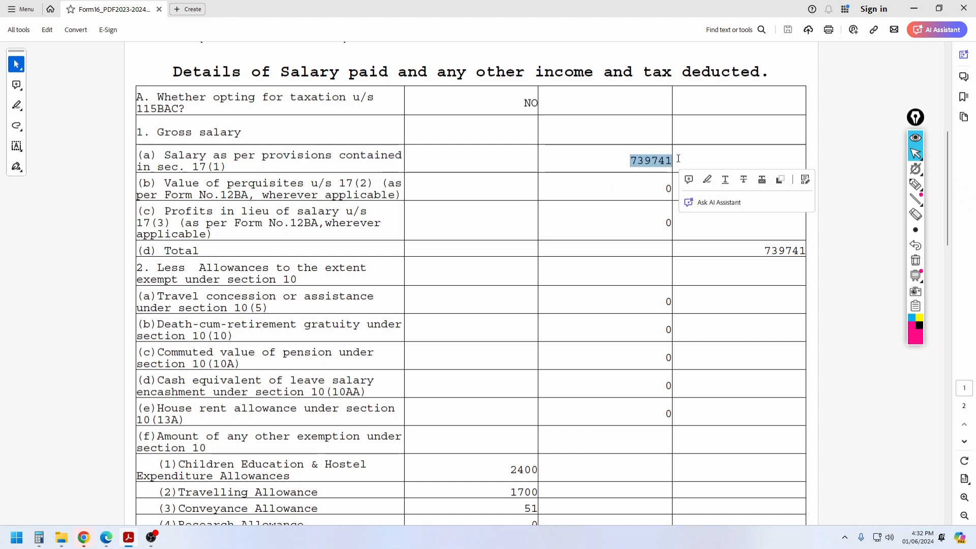
pyautogui.click(649, 145)
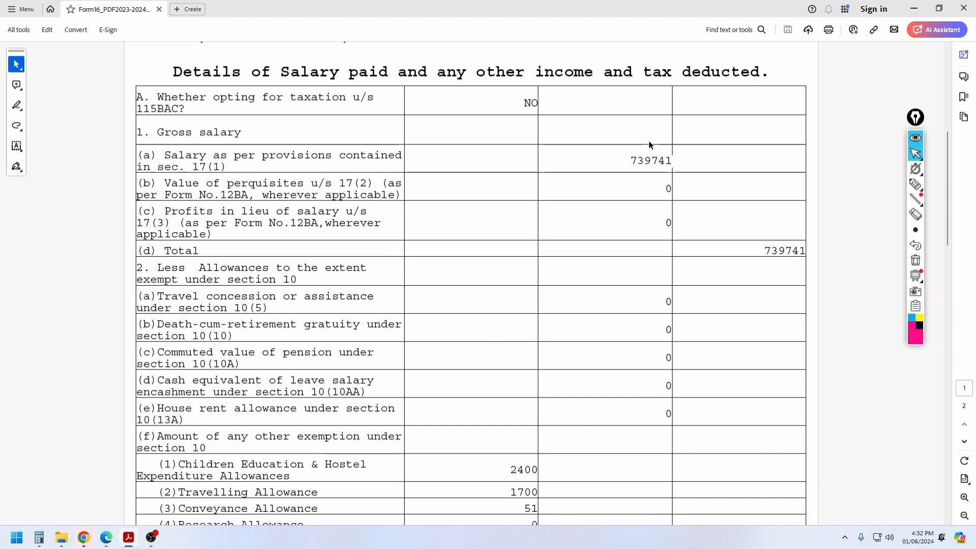
# Step: Select allowance rows (2) to (6) with their amounts and scroll further down the page
pyautogui.scroll(-10, 648, 145)
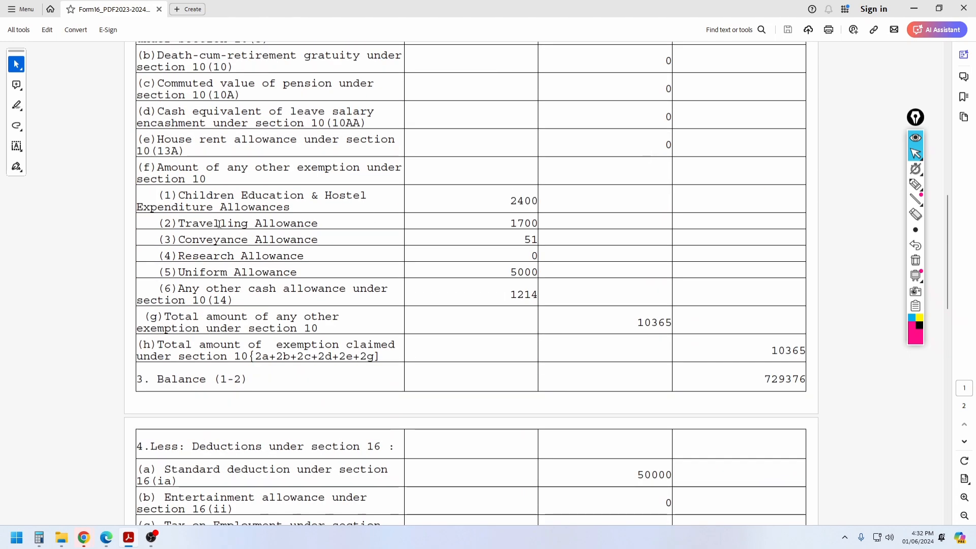
pyautogui.moveTo(220, 224); pyautogui.dragTo(609, 345)
pyautogui.scroll(-4, 787, 297)
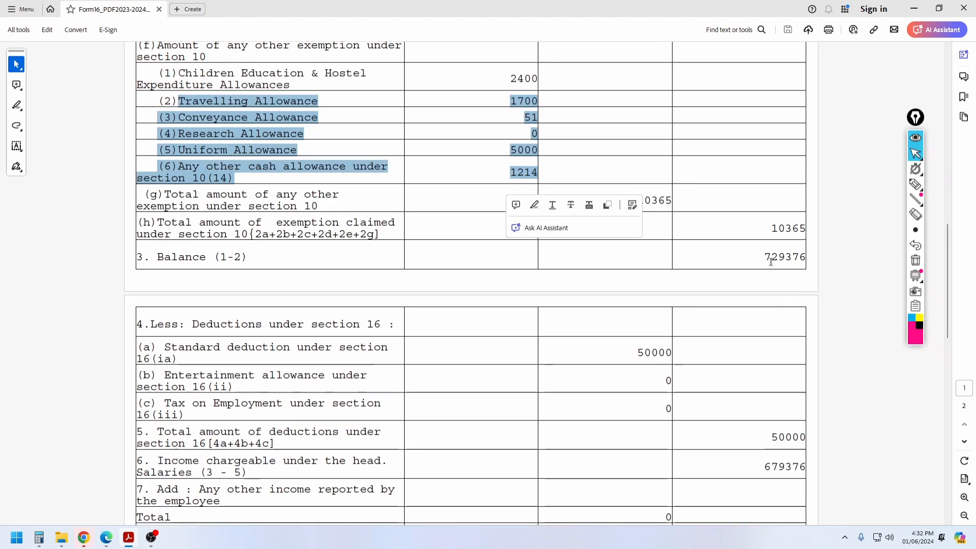
pyautogui.moveTo(765, 257); pyautogui.dragTo(807, 257)
pyautogui.scroll(-5, 569, 237)
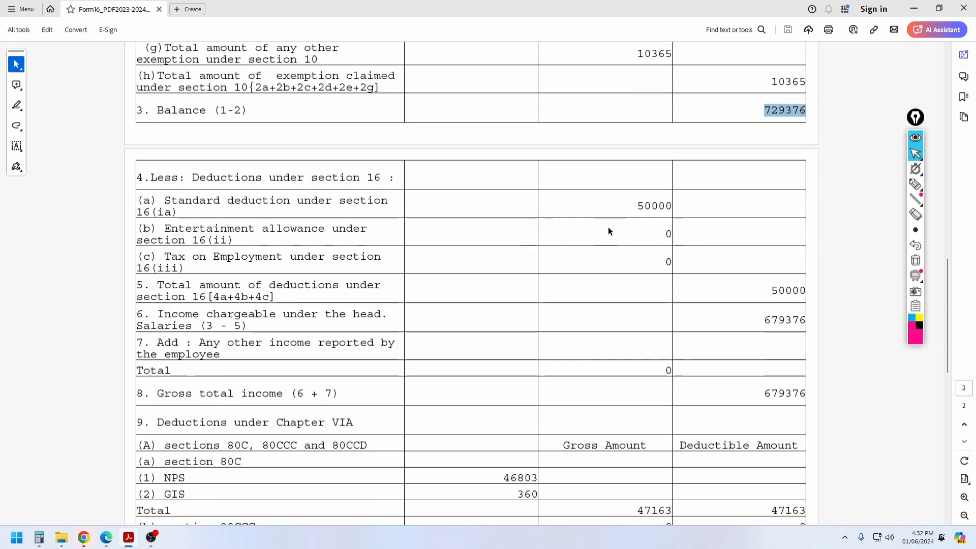
pyautogui.scroll(-2, 738, 311)
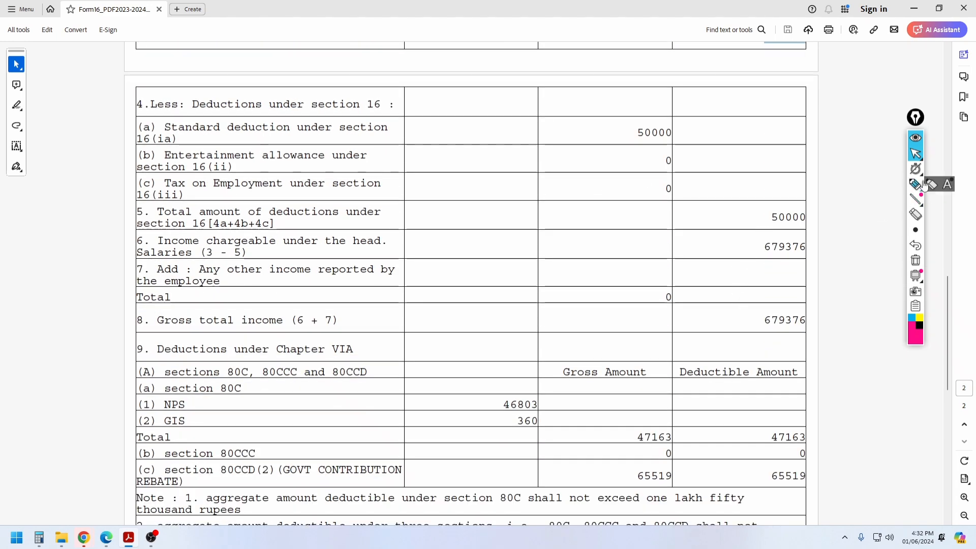
pyautogui.scroll(-2, 703, 245)
# Step: Circle the 679376 salary income, the NPS and GIS amounts, and 65519 under 80CCD(2)
pyautogui.click(922, 187)
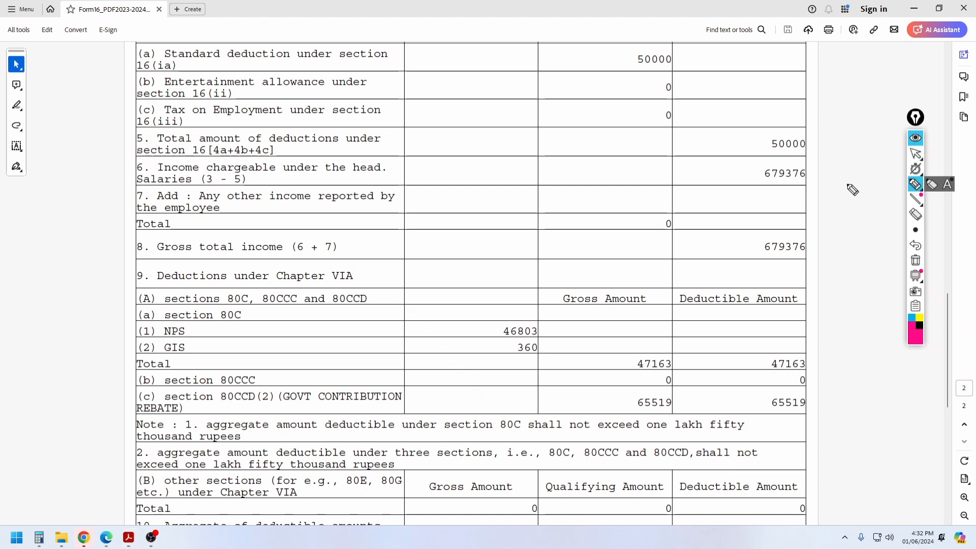
pyautogui.moveTo(812, 164)
pyautogui.mouseDown()
pyautogui.moveTo(748, 179)
pyautogui.moveTo(819, 178)
pyautogui.moveTo(819, 164)
pyautogui.mouseUp()
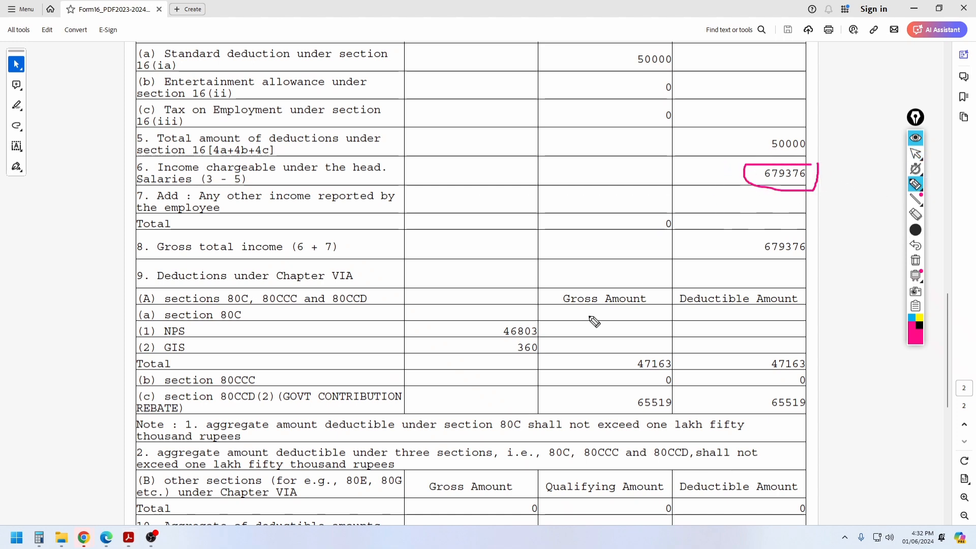
pyautogui.moveTo(541, 318)
pyautogui.mouseDown()
pyautogui.moveTo(506, 314)
pyautogui.moveTo(533, 391)
pyautogui.moveTo(538, 320)
pyautogui.mouseUp()
pyautogui.click(914, 232)
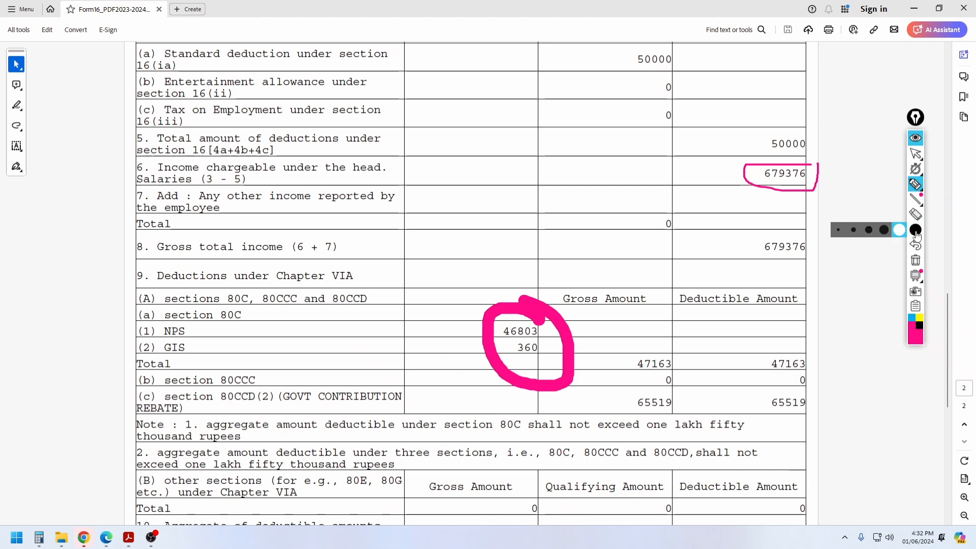
pyautogui.click(838, 230)
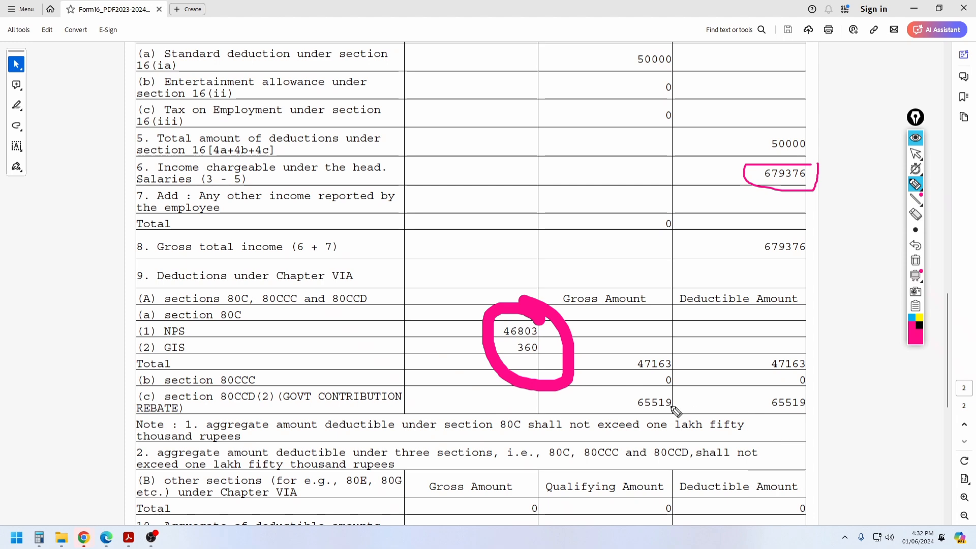
pyautogui.moveTo(812, 398)
pyautogui.mouseDown()
pyautogui.moveTo(802, 388)
pyautogui.moveTo(758, 405)
pyautogui.moveTo(813, 366)
pyautogui.mouseUp()
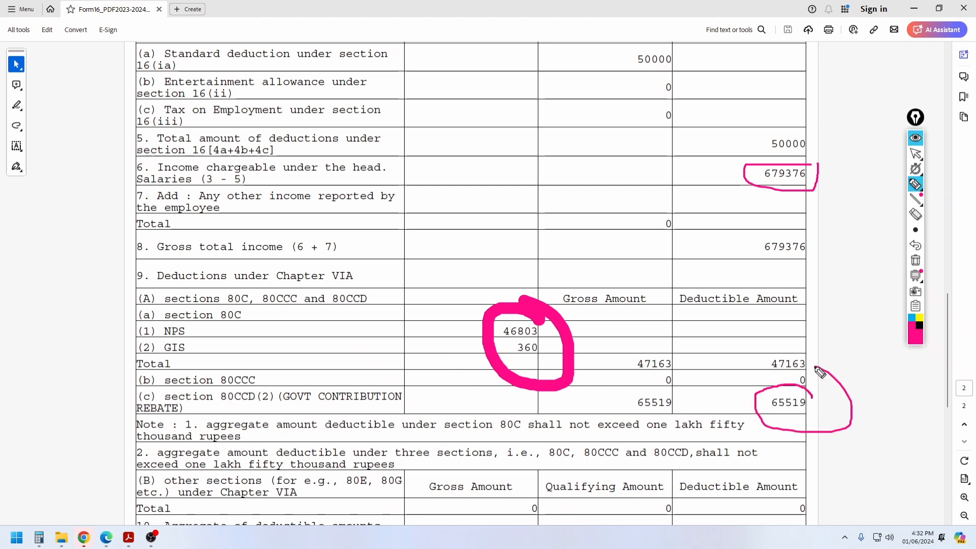
# Step: Return to the selection tool and clear all pink annotations from the page
pyautogui.moveTo(917, 186)
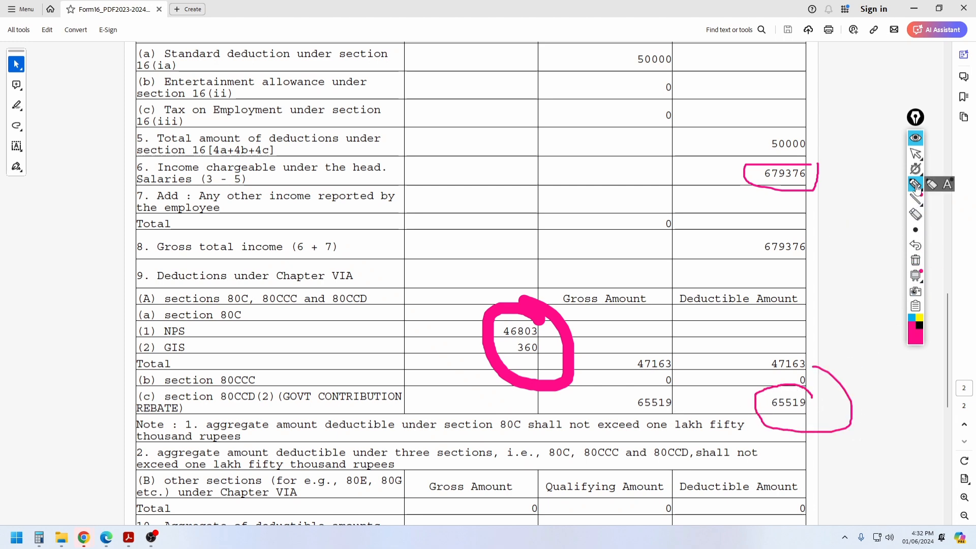
pyautogui.click(916, 154)
pyautogui.click(916, 260)
# Step: Circle the Chapter VI-A deduction total 112682 and the total income 566700
pyautogui.scroll(-5, 838, 271)
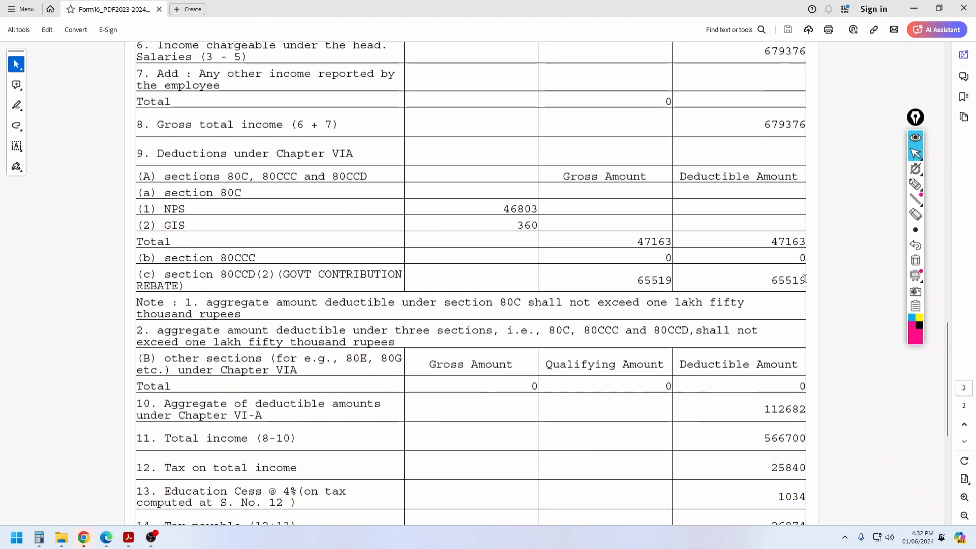
pyautogui.scroll(-1, 793, 280)
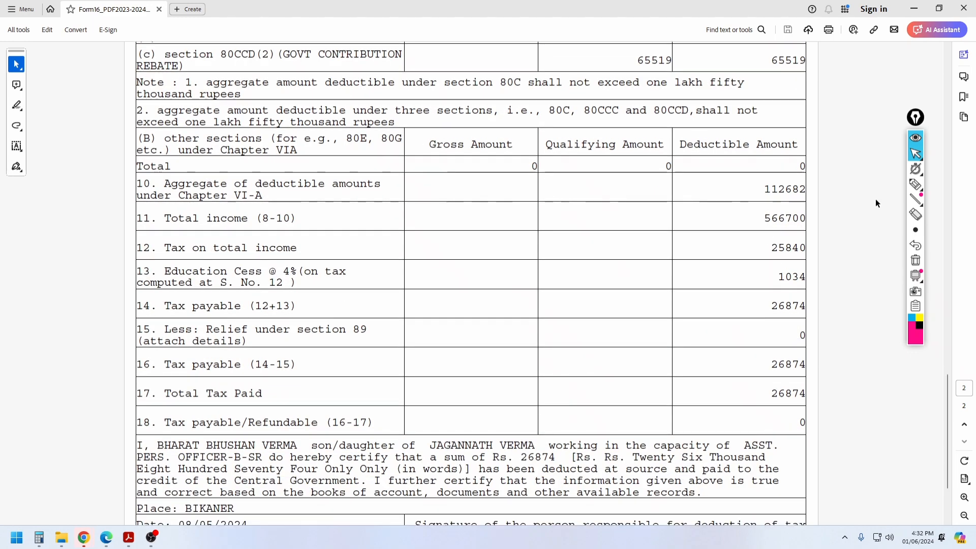
pyautogui.click(916, 184)
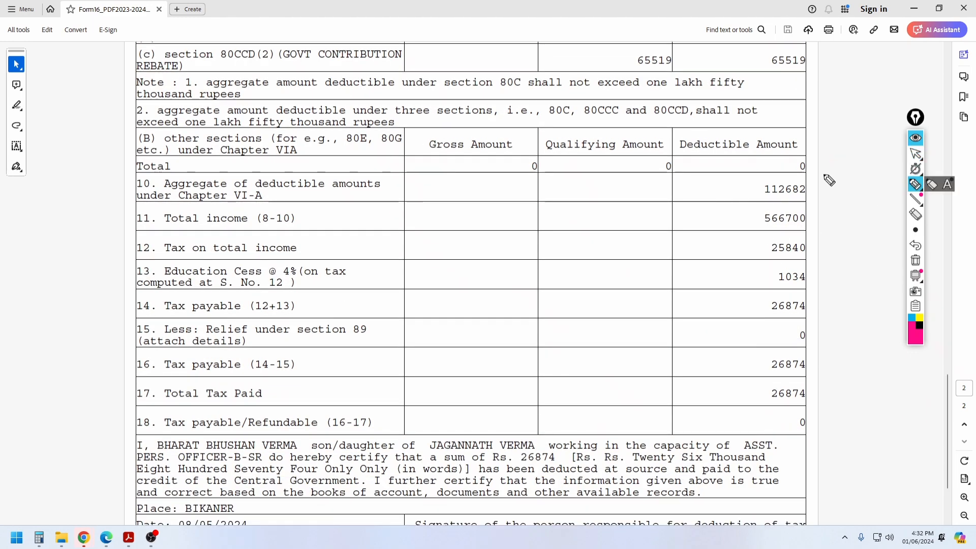
pyautogui.moveTo(823, 174)
pyautogui.mouseDown()
pyautogui.moveTo(740, 169)
pyautogui.moveTo(821, 199)
pyautogui.moveTo(823, 177)
pyautogui.mouseUp()
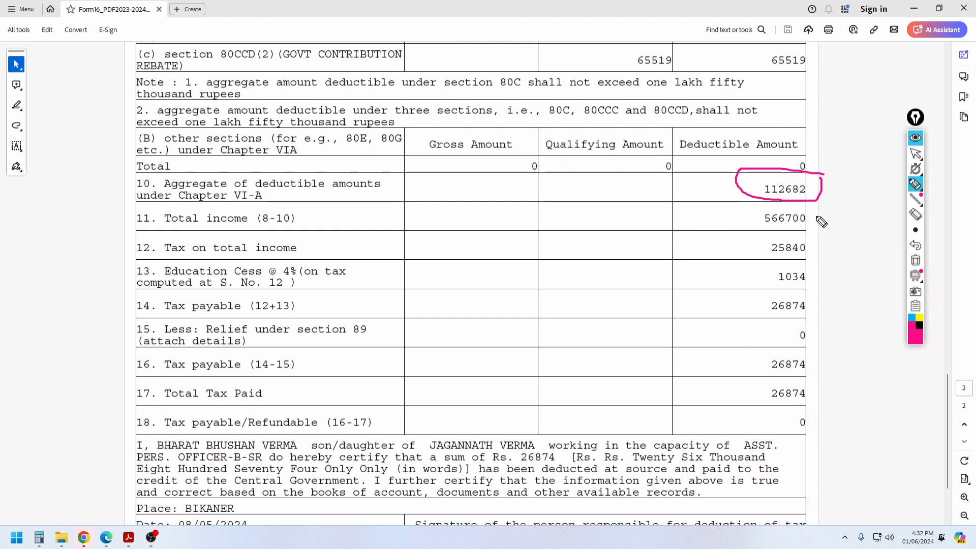
pyautogui.moveTo(820, 216)
pyautogui.mouseDown()
pyautogui.moveTo(775, 210)
pyautogui.moveTo(803, 232)
pyautogui.moveTo(822, 225)
pyautogui.mouseUp()
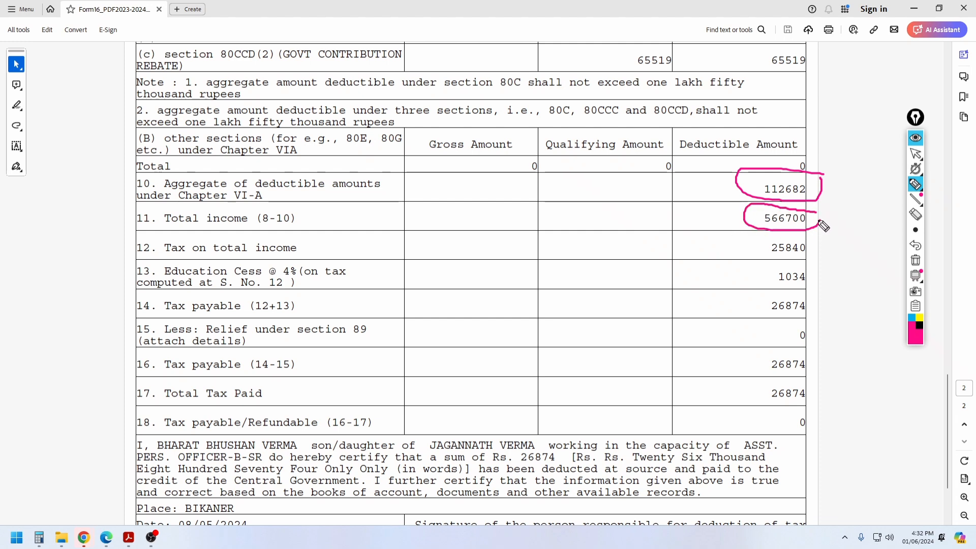
# Step: Handwrite a note beside rows 10 and 11 next to the total income
pyautogui.moveTo(593, 209); pyautogui.dragTo(634, 194)
pyautogui.moveTo(612, 236); pyautogui.dragTo(604, 245)
pyautogui.moveTo(621, 235); pyautogui.dragTo(609, 247)
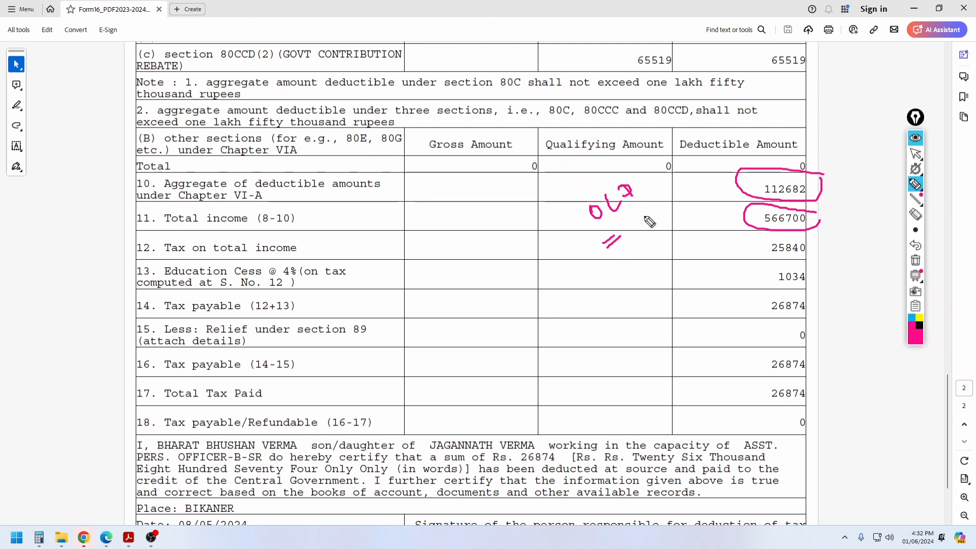
pyautogui.moveTo(640, 214); pyautogui.dragTo(658, 222)
pyautogui.moveTo(678, 186); pyautogui.dragTo(670, 205)
pyautogui.moveTo(682, 179)
pyautogui.mouseDown()
pyautogui.moveTo(699, 178)
pyautogui.moveTo(682, 217)
pyautogui.mouseUp()
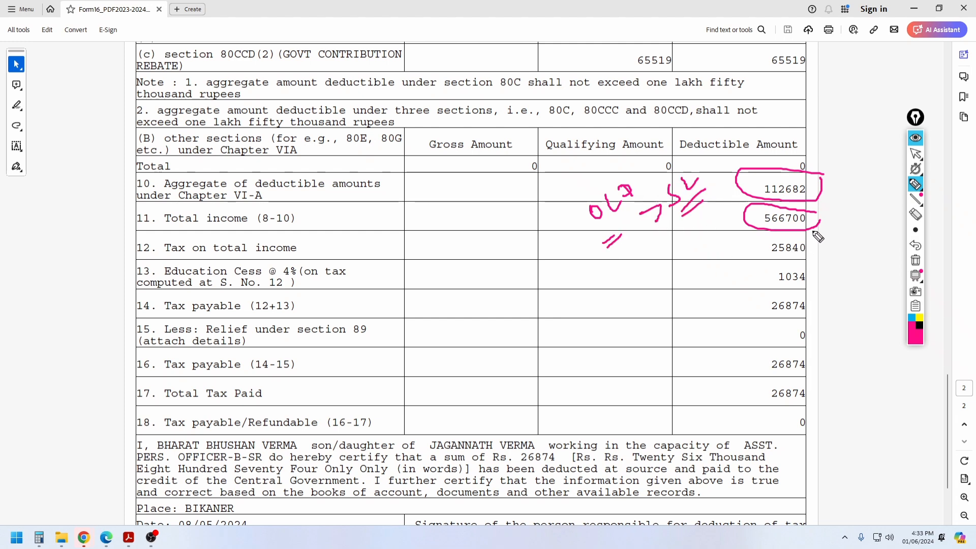
# Step: Circle tax on total income 25840 and tax payable 26874, and label Total Tax Paid as TDS
pyautogui.moveTo(813, 232)
pyautogui.mouseDown()
pyautogui.moveTo(789, 232)
pyautogui.moveTo(783, 272)
pyautogui.moveTo(821, 234)
pyautogui.moveTo(772, 278)
pyautogui.moveTo(813, 288)
pyautogui.moveTo(816, 270)
pyautogui.mouseUp()
pyautogui.moveTo(803, 307)
pyautogui.mouseDown()
pyautogui.moveTo(787, 293)
pyautogui.moveTo(810, 321)
pyautogui.moveTo(813, 294)
pyautogui.mouseUp()
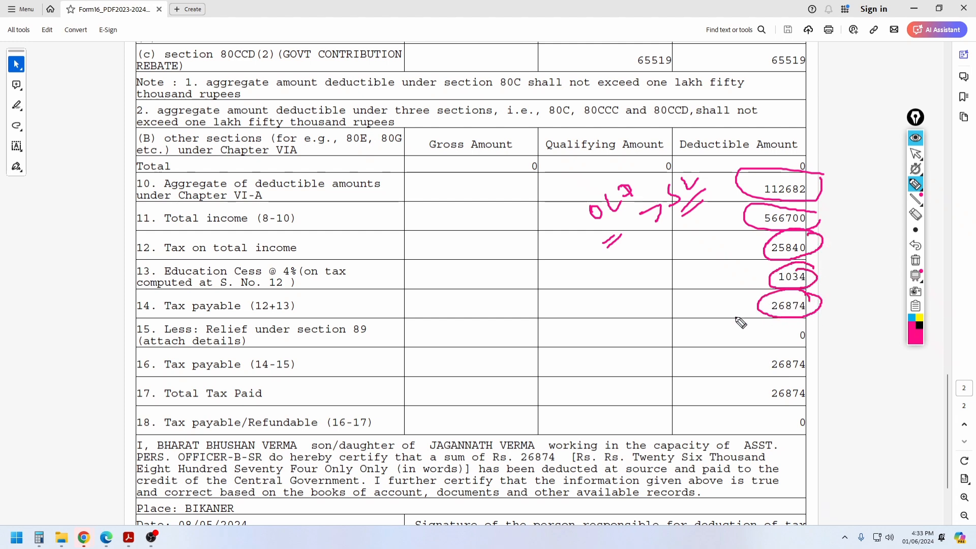
pyautogui.moveTo(722, 314); pyautogui.dragTo(756, 304)
pyautogui.moveTo(809, 381)
pyautogui.mouseDown()
pyautogui.moveTo(770, 381)
pyautogui.moveTo(826, 382)
pyautogui.mouseUp()
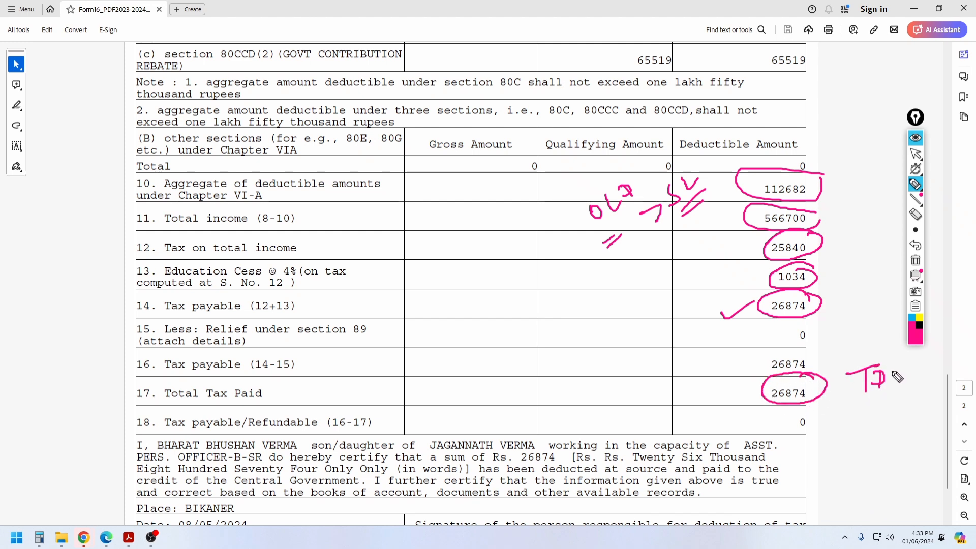
pyautogui.moveTo(916, 384); pyautogui.dragTo(864, 400)
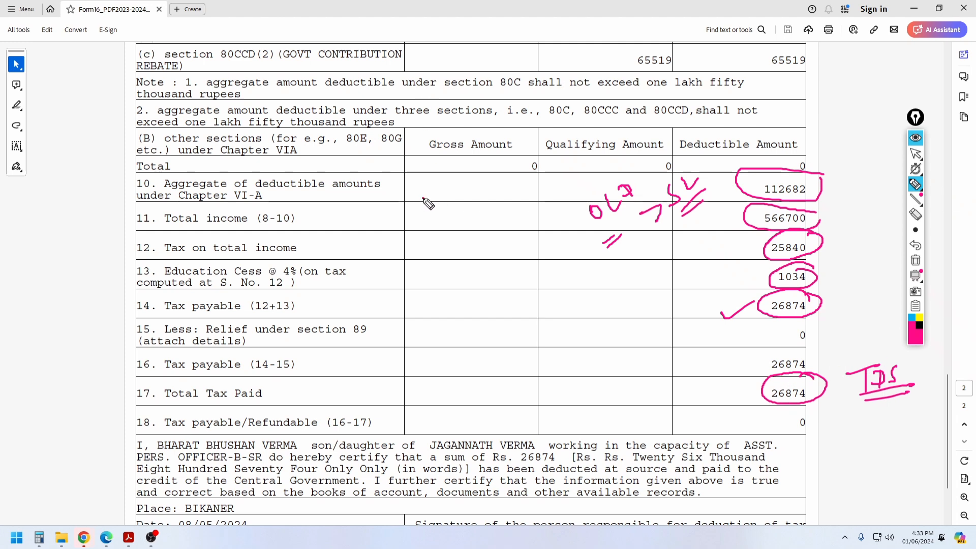
# Step: Handwrite and underline a label and amount in the Gross Amount column
pyautogui.moveTo(420, 197)
pyautogui.mouseDown()
pyautogui.moveTo(441, 204)
pyautogui.moveTo(473, 162)
pyautogui.mouseUp()
pyautogui.moveTo(407, 265)
pyautogui.mouseDown()
pyautogui.moveTo(481, 234)
pyautogui.moveTo(512, 200)
pyautogui.mouseUp()
pyautogui.moveTo(440, 272); pyautogui.dragTo(542, 220)
pyautogui.moveTo(478, 260); pyautogui.dragTo(559, 216)
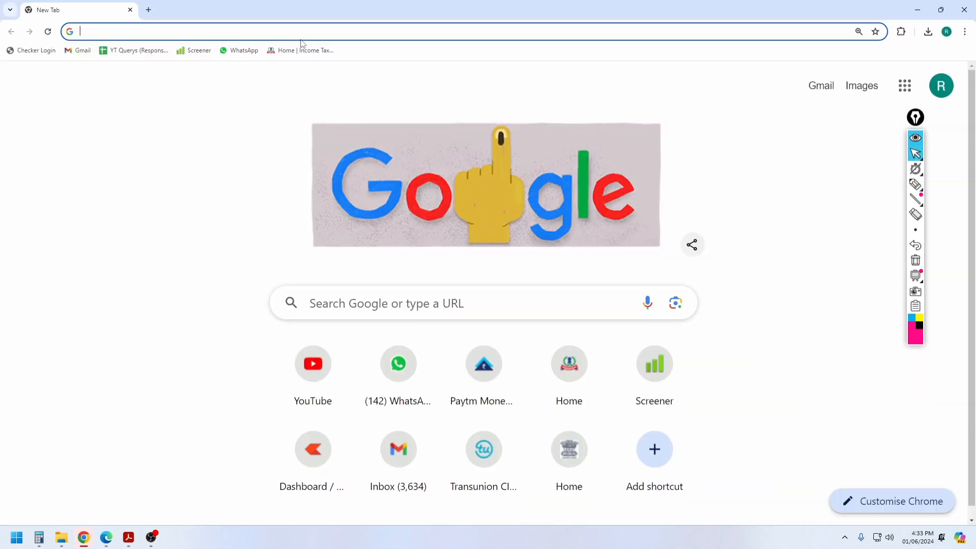
# Step: On the Income Tax e-Filing login page, submit the user ID and confirm the secure access message
pyautogui.click(300, 50)
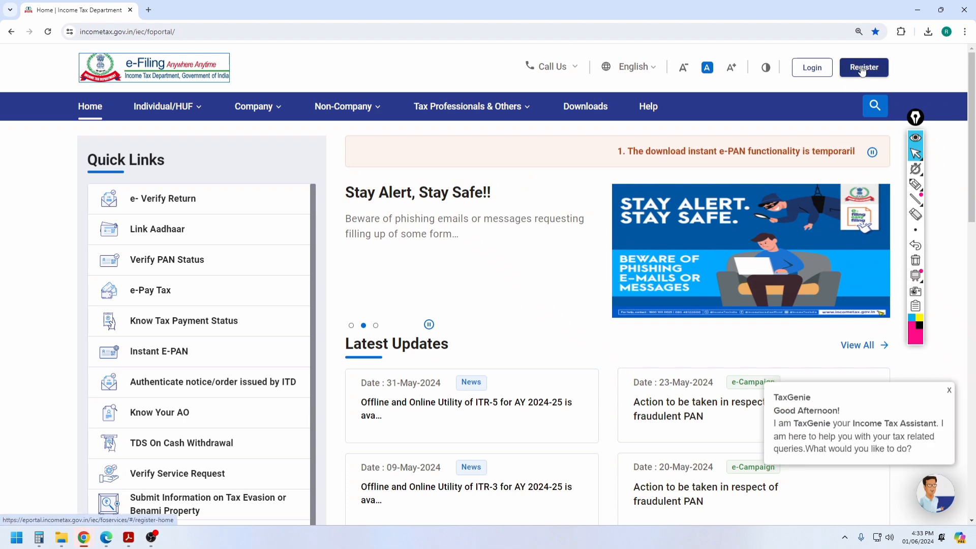
pyautogui.click(810, 68)
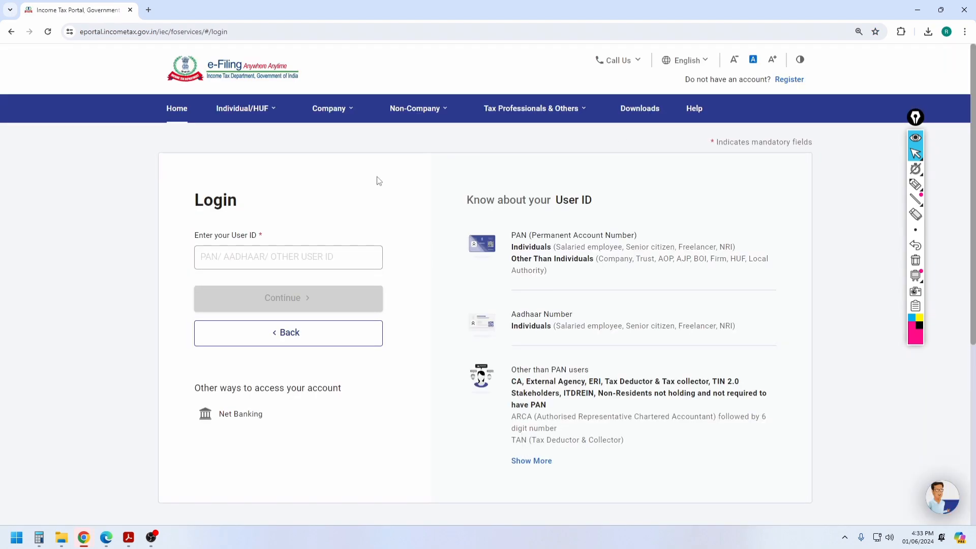
pyautogui.click(278, 256)
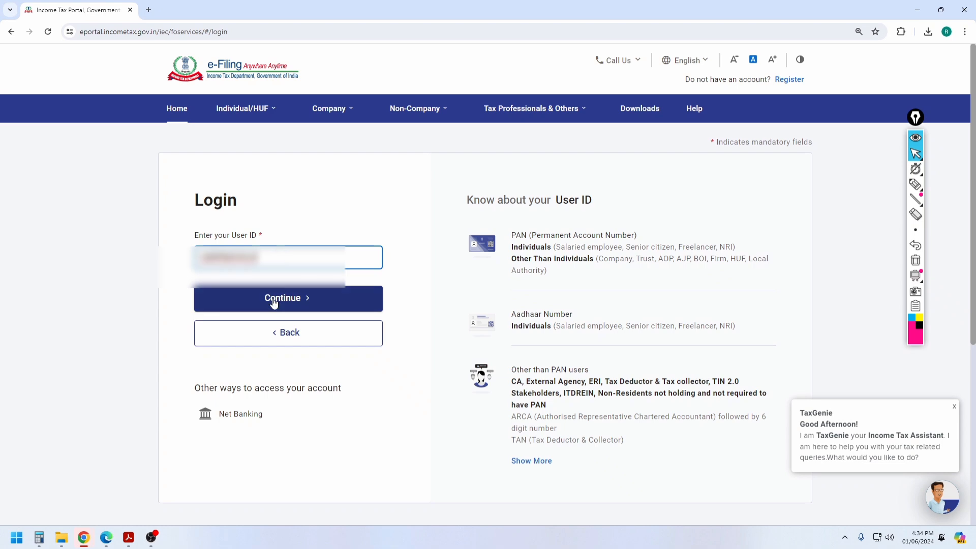
pyautogui.click(275, 302)
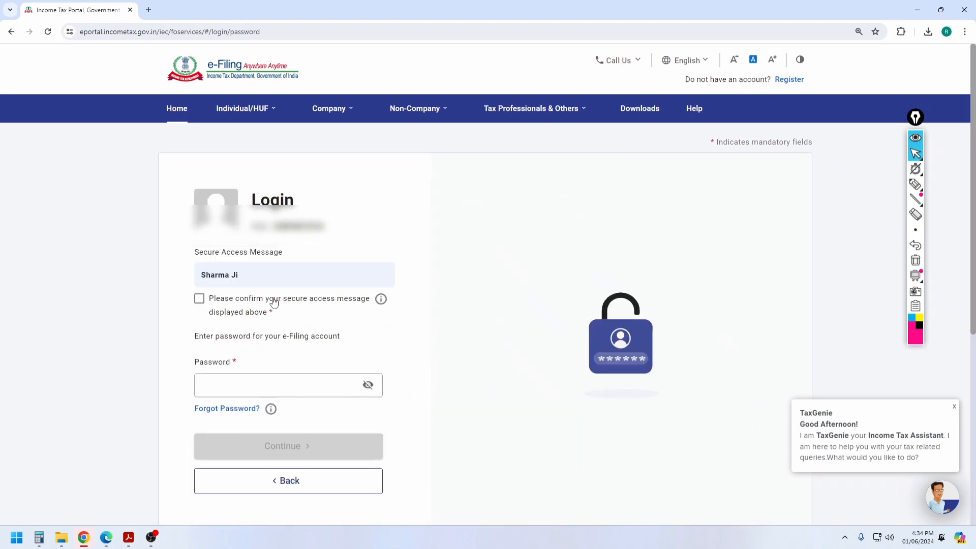
pyautogui.click(198, 300)
# Step: Enter the account password and log in to the Dashboard
pyautogui.click(248, 384)
pyautogui.write('***')
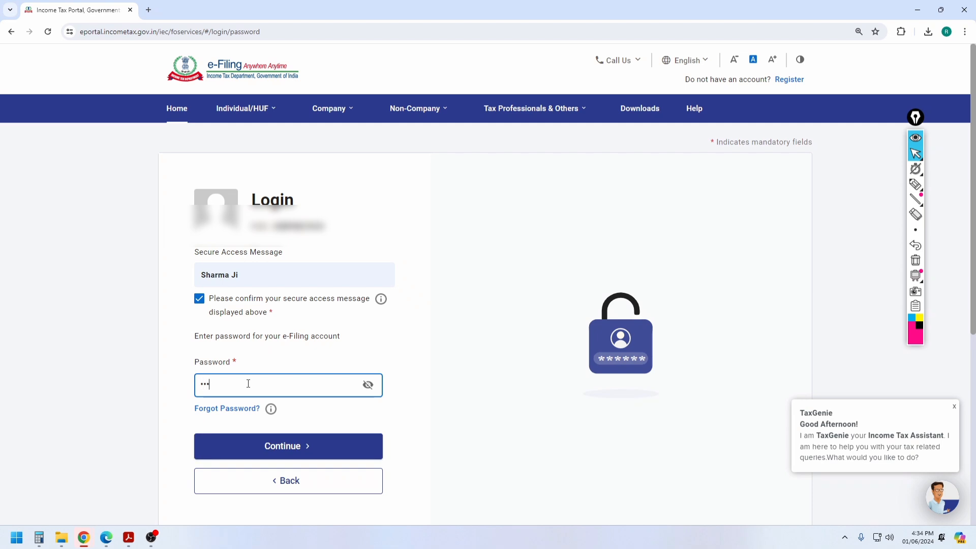
pyautogui.press('BackSpace')
pyautogui.press('BackSpace')
pyautogui.write('**')
pyautogui.click(292, 450)
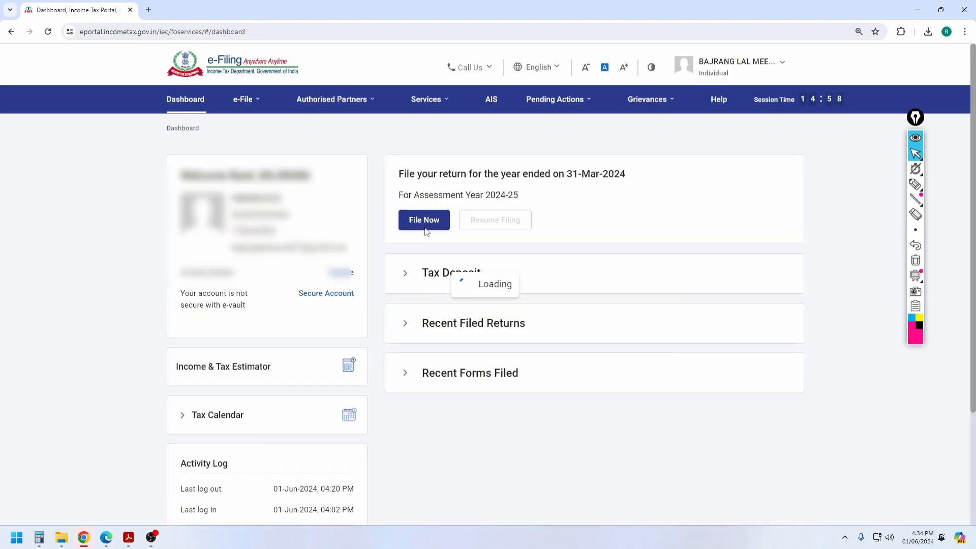
# Step: Go to View Form 26AS on TRACES, accepting the disclaimer and Form 16 usage notice
pyautogui.click(254, 101)
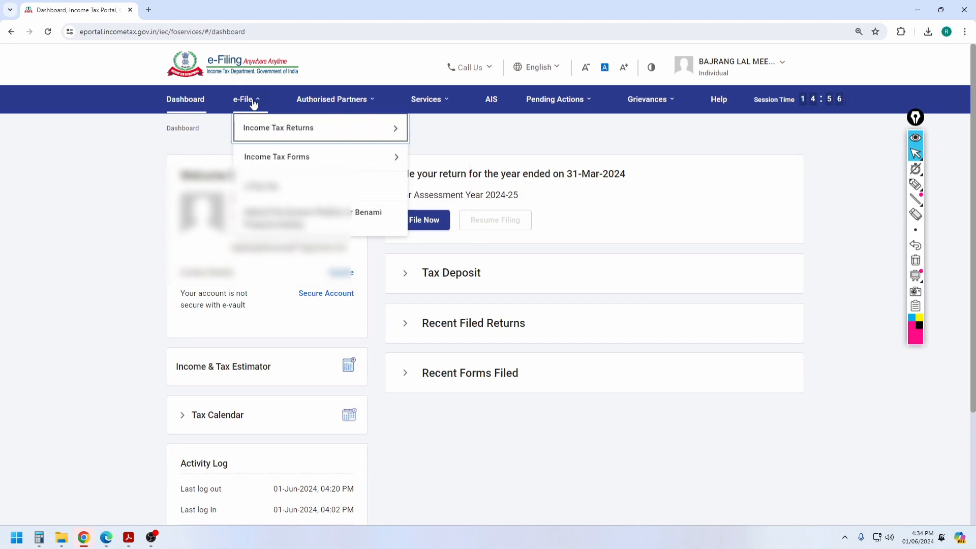
pyautogui.moveTo(255, 133)
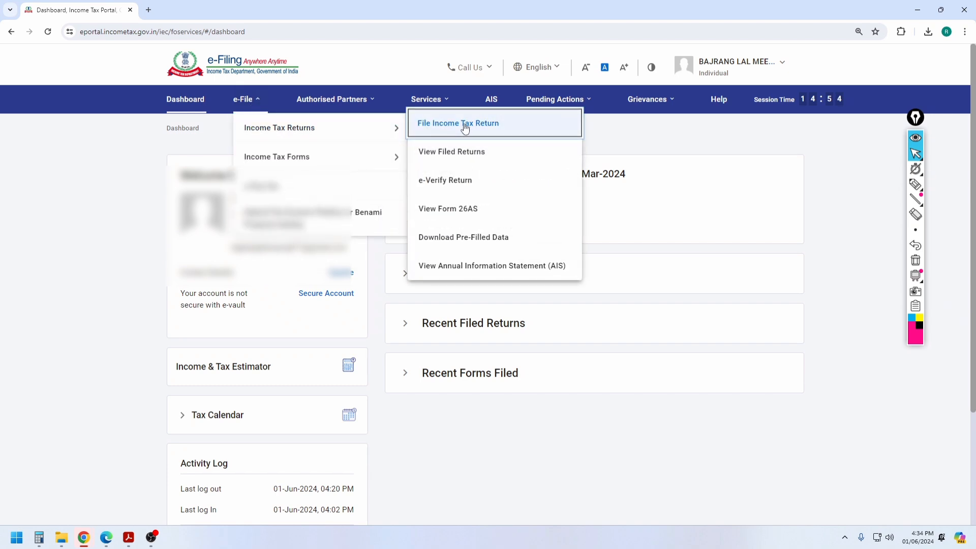
pyautogui.click(452, 216)
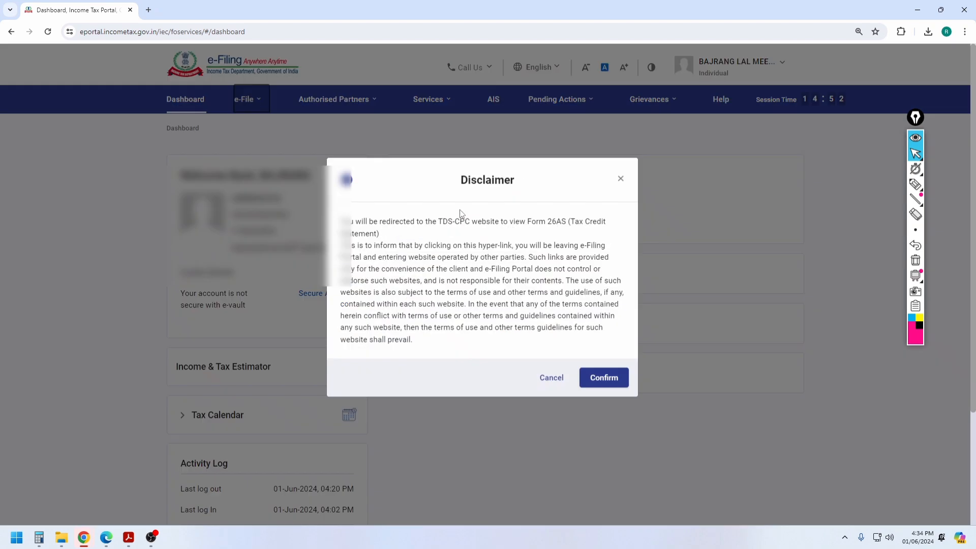
pyautogui.click(602, 385)
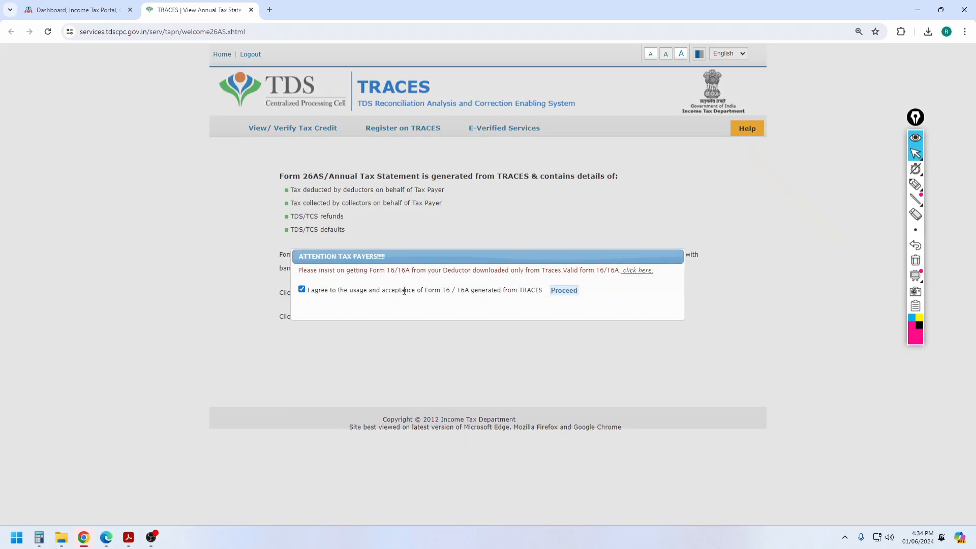
pyautogui.click(562, 291)
pyautogui.click(320, 294)
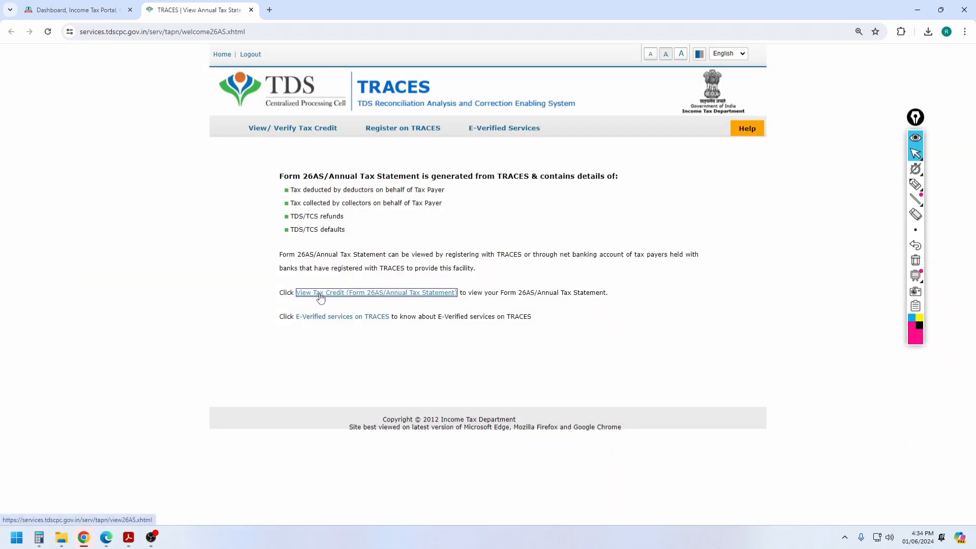
# Step: View the Form 26AS statement for AY 2024-25 in HTML format
pyautogui.click(542, 186)
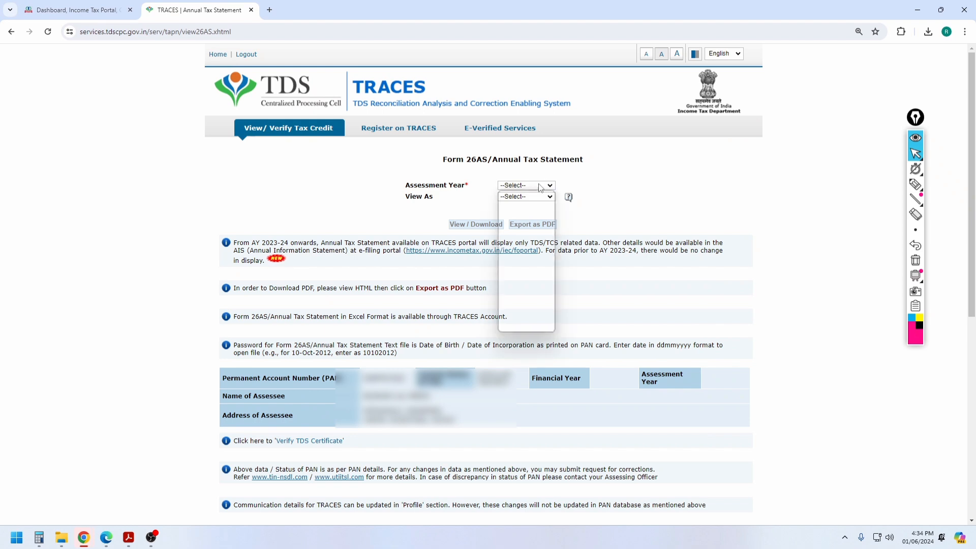
pyautogui.click(515, 320)
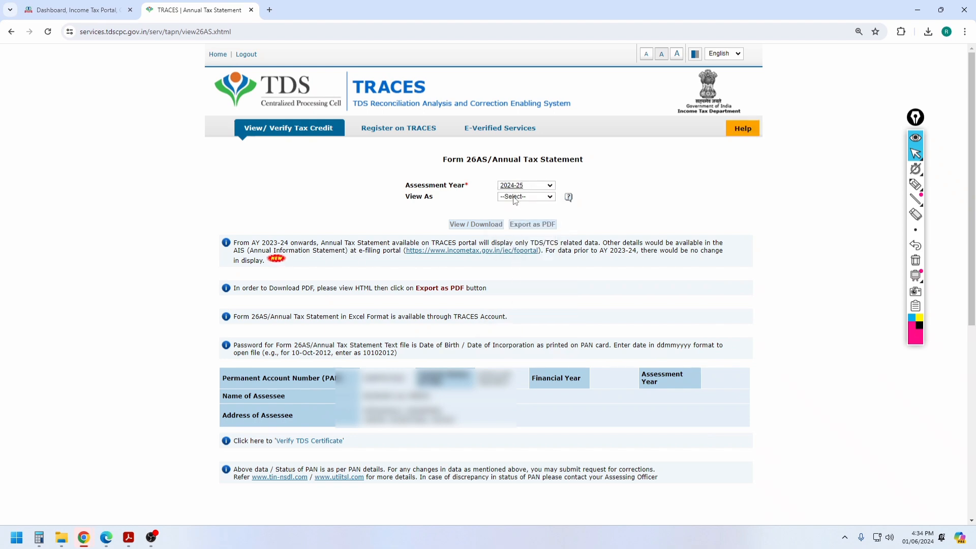
pyautogui.click(516, 198)
pyautogui.click(513, 213)
pyautogui.click(475, 225)
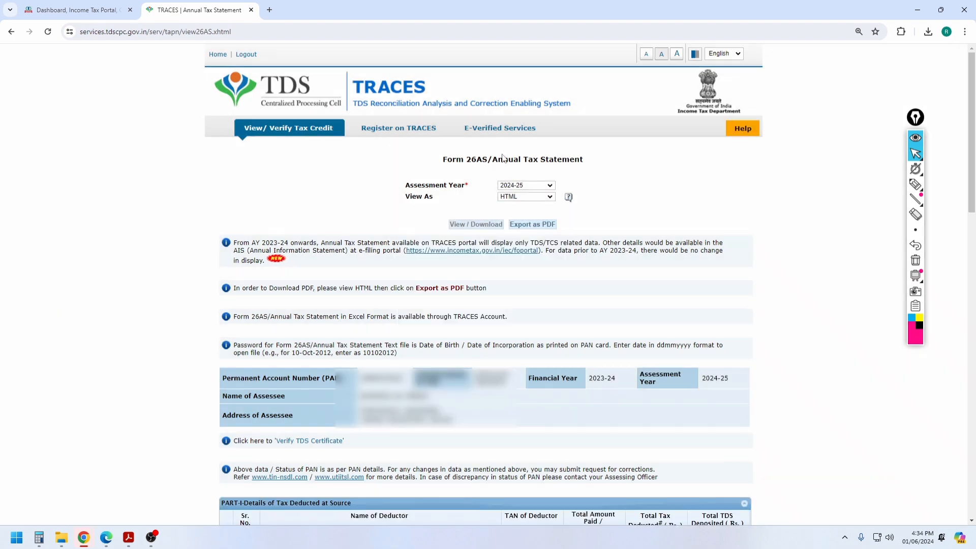
# Step: Expand the deductor's transactions and mark the 619,436.00 total amount credited
pyautogui.scroll(-7, 558, 209)
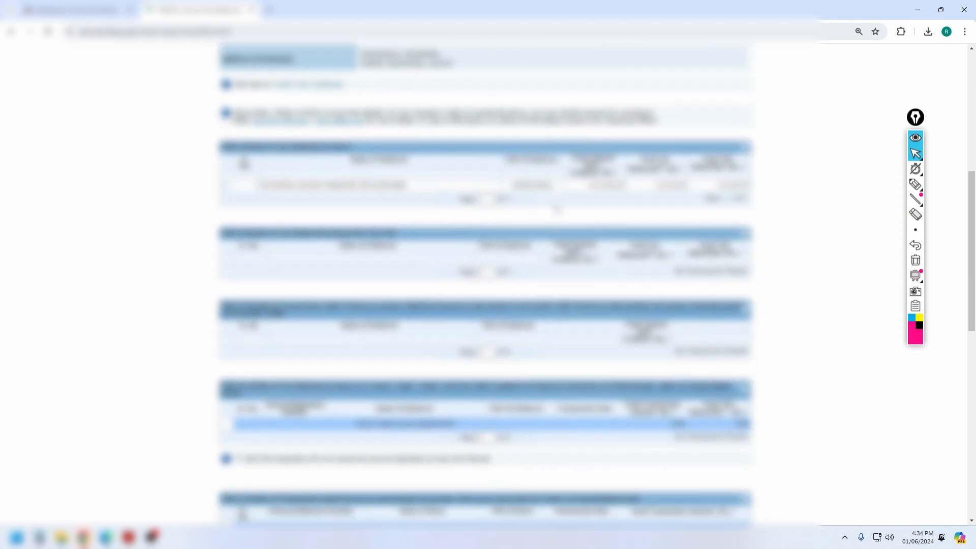
pyautogui.scroll(-1, 558, 209)
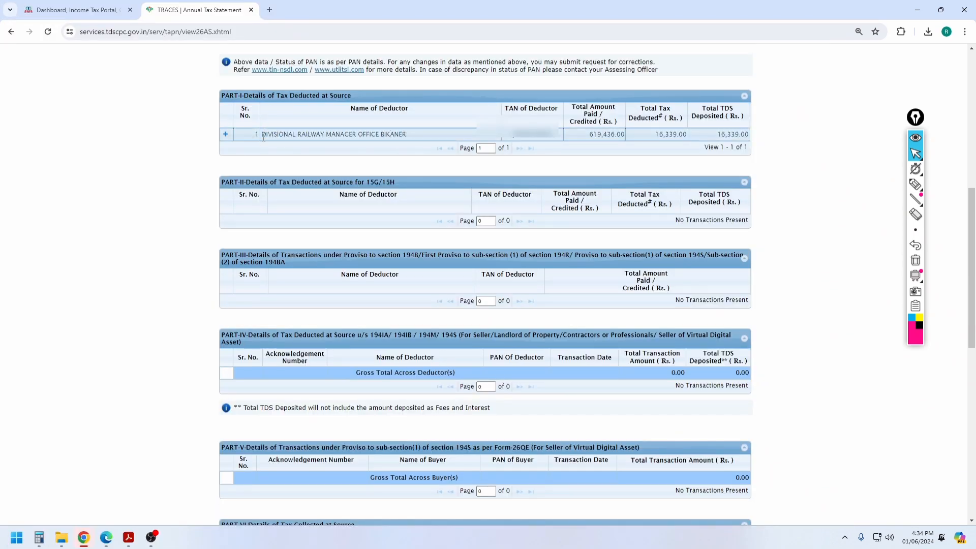
pyautogui.click(226, 135)
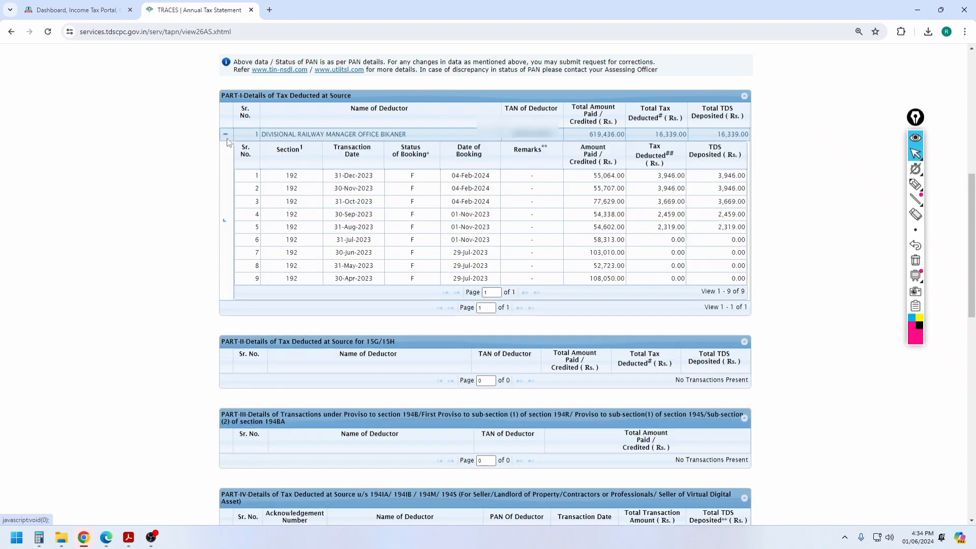
pyautogui.moveTo(282, 175); pyautogui.dragTo(305, 178)
pyautogui.click(305, 177)
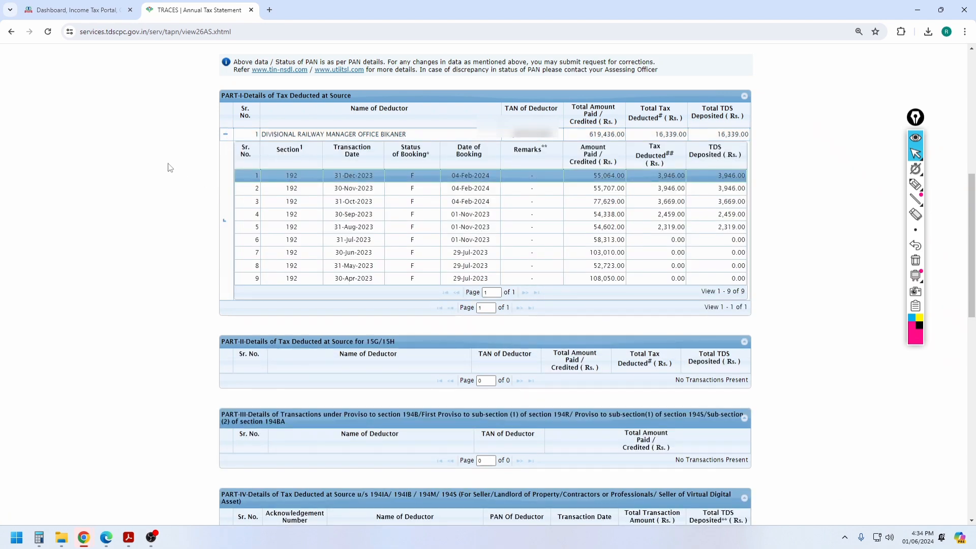
pyautogui.moveTo(586, 134); pyautogui.dragTo(625, 135)
# Step: Switch to the Form 16 PDF and scroll down to the Part B income rows
pyautogui.click(129, 538)
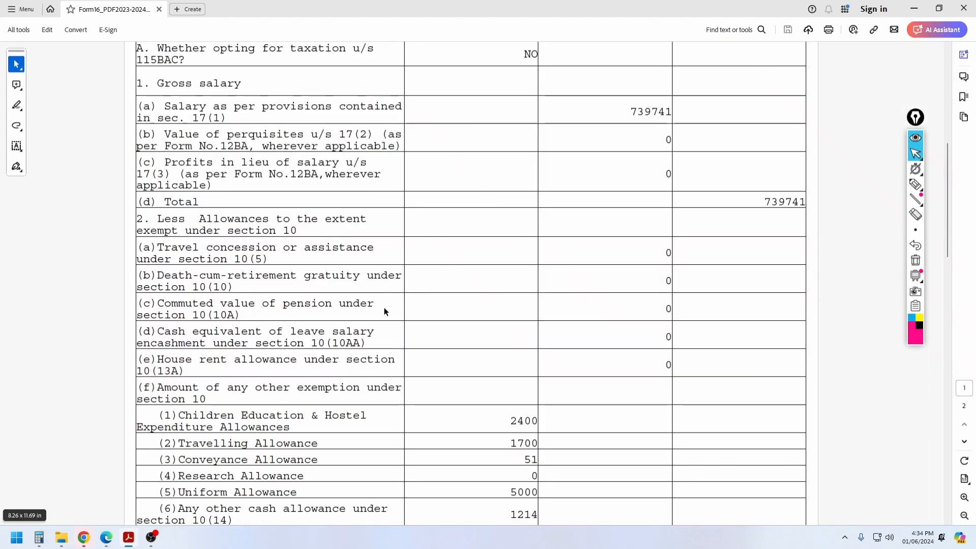
pyautogui.scroll(-1, 624, 232)
pyautogui.scroll(2, 629, 107)
pyautogui.scroll(-3, 630, 124)
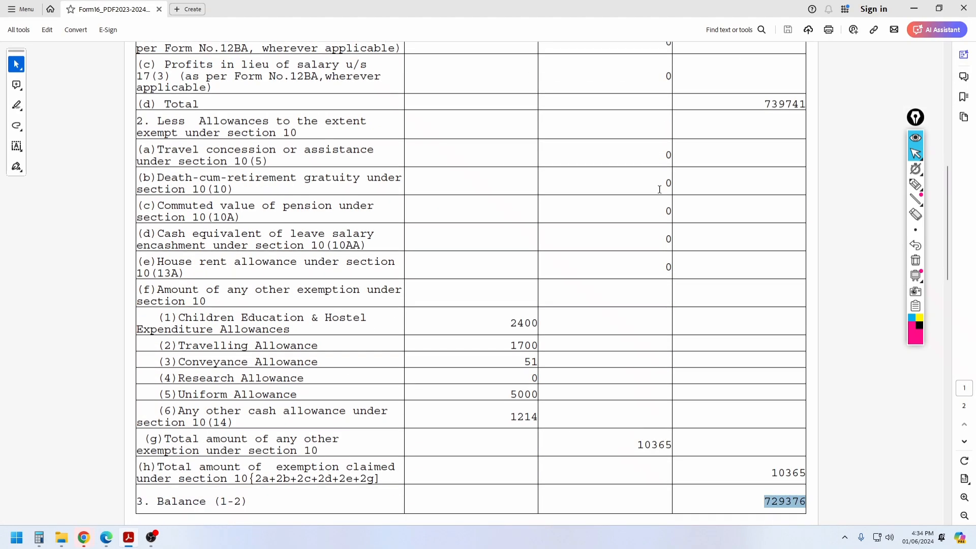
pyautogui.scroll(-5, 659, 229)
pyautogui.scroll(-1, 661, 230)
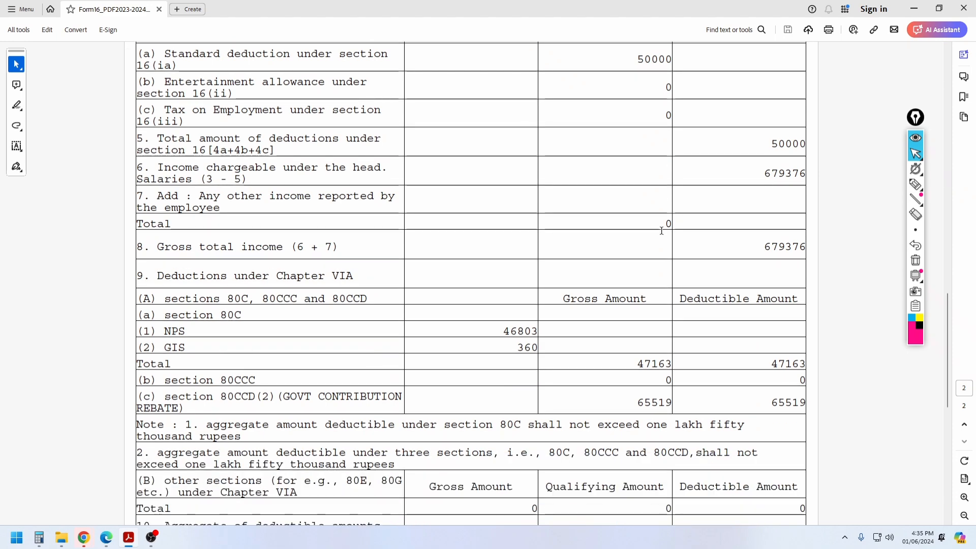
pyautogui.scroll(-3, 693, 248)
pyautogui.scroll(-1, 712, 285)
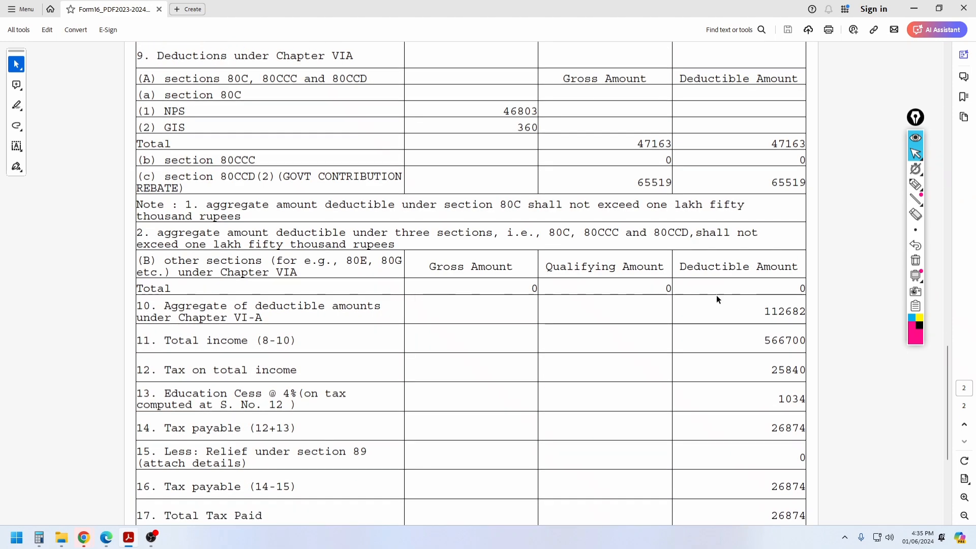
# Step: Highlight total income 566700 and gross total income 679376, then return to the TRACES statement
pyautogui.doubleClick(766, 341)
pyautogui.scroll(5, 752, 284)
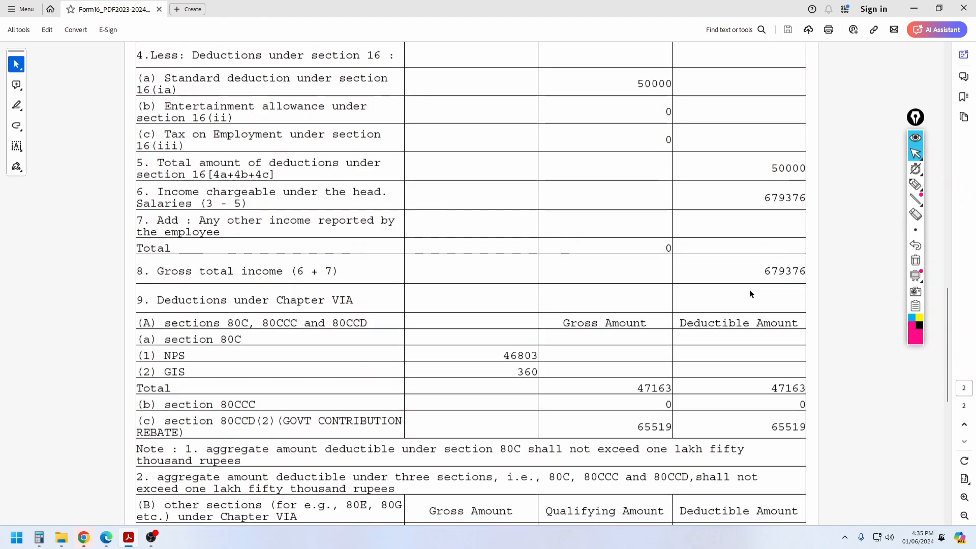
pyautogui.doubleClick(760, 271)
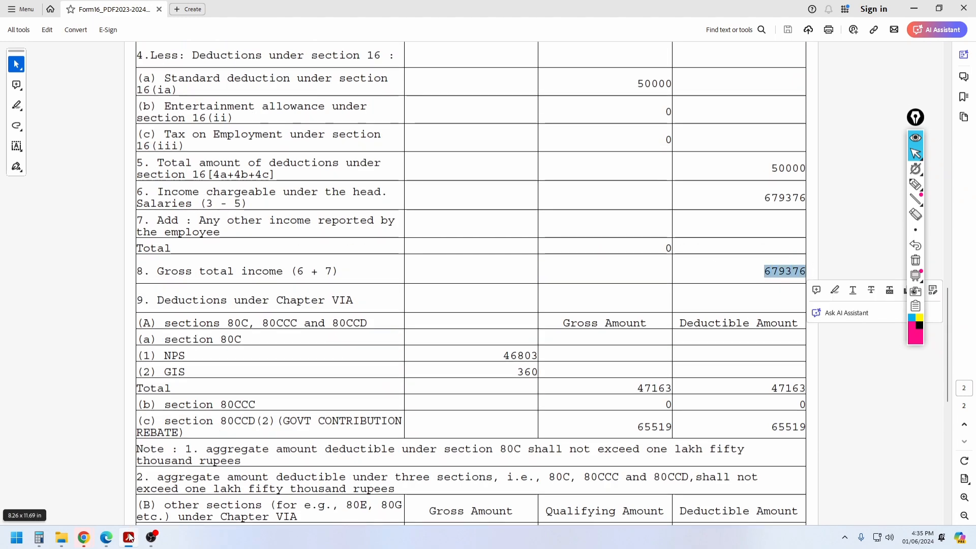
pyautogui.moveTo(84, 538)
pyautogui.click(164, 486)
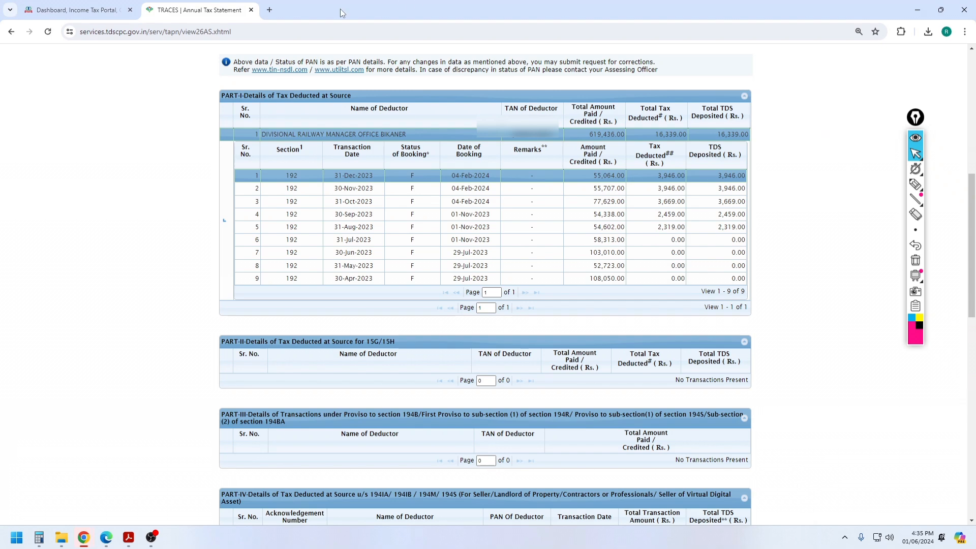
# Step: From the e-Filing dashboard, open AIS on the Compliance Portal and its Taxpayer Information Summary
pyautogui.click(79, 10)
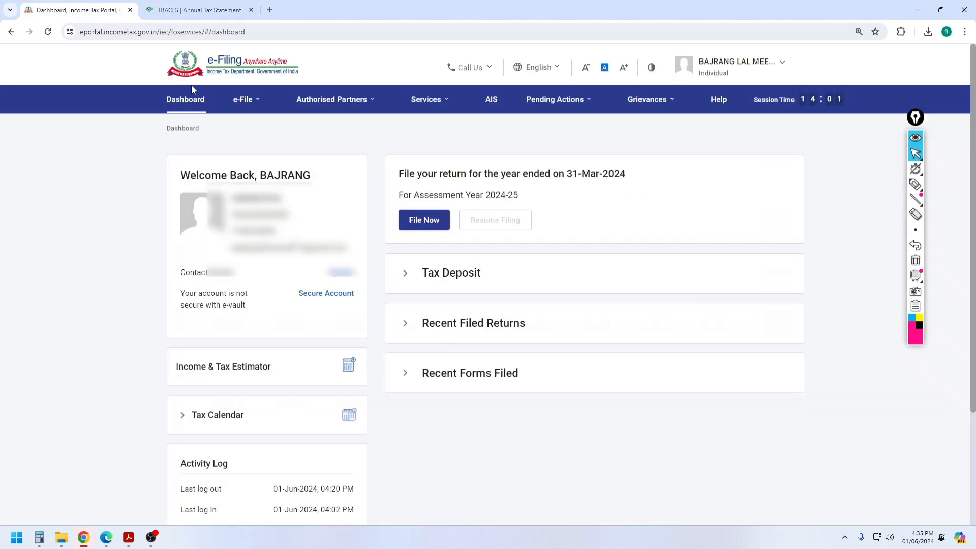
pyautogui.click(491, 102)
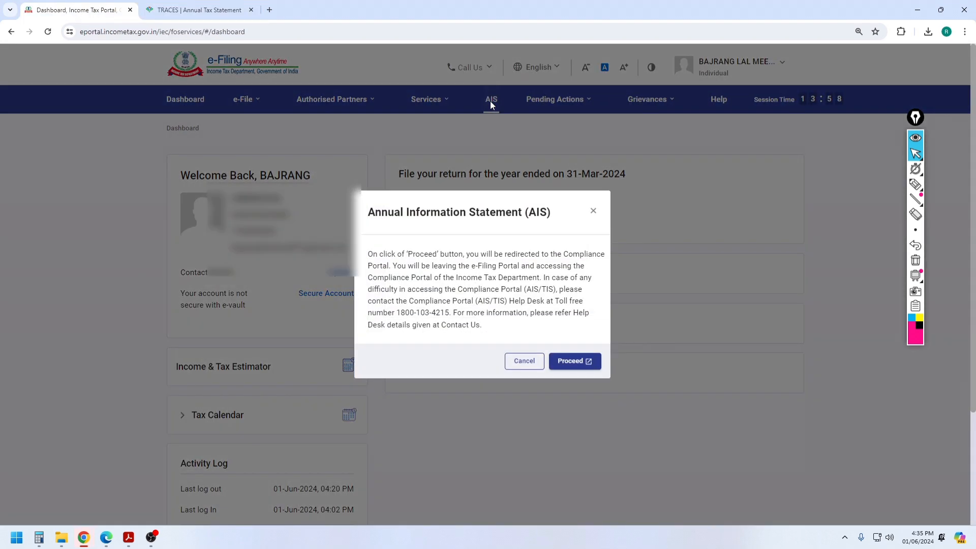
pyautogui.click(574, 361)
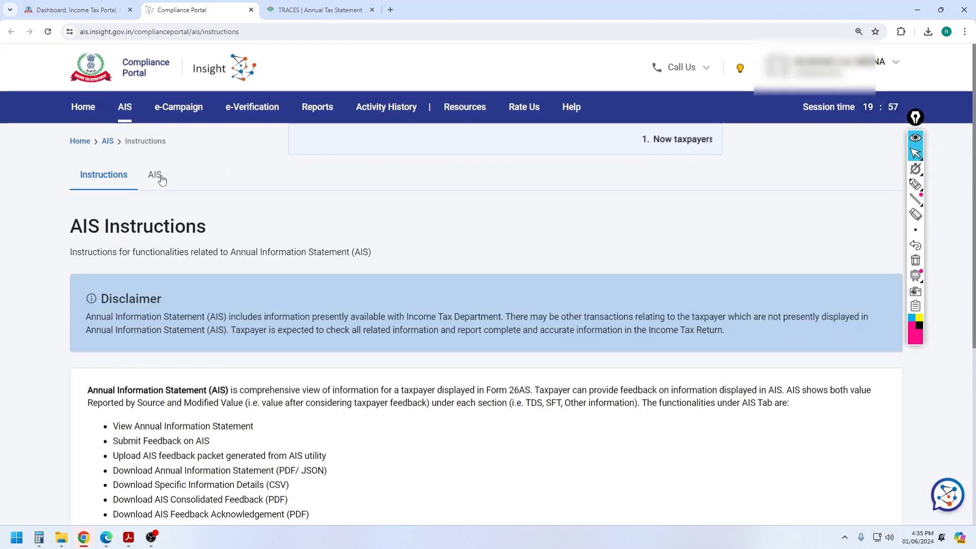
pyautogui.click(155, 176)
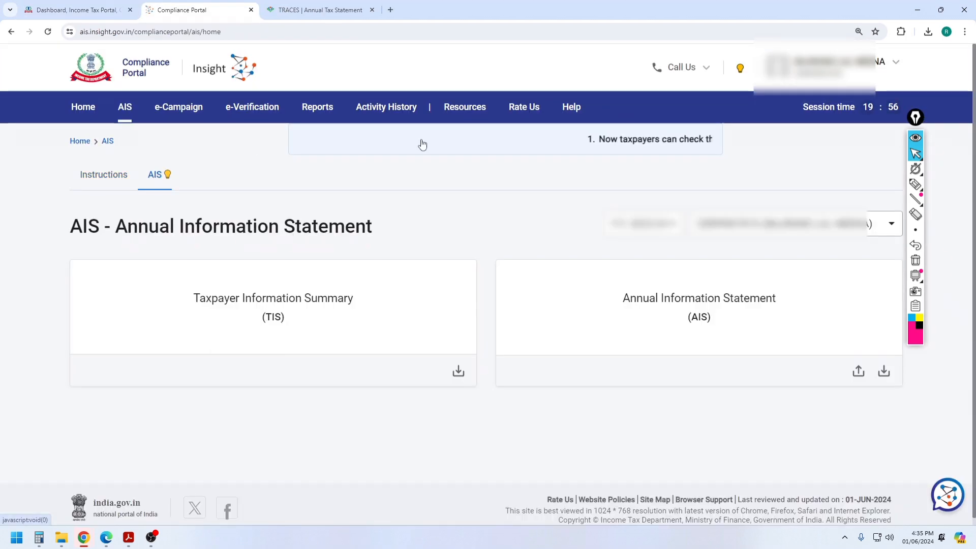
pyautogui.click(264, 304)
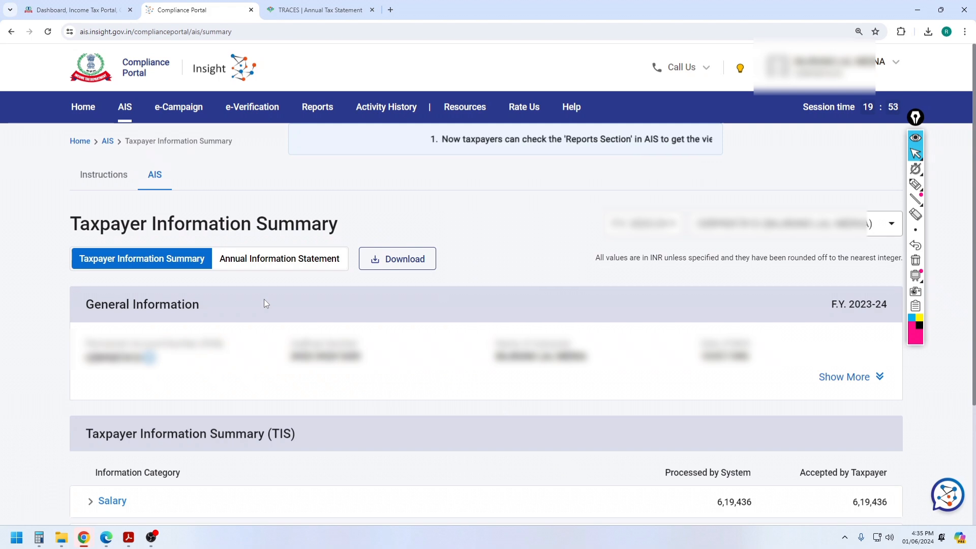
# Step: Check the Salary details, then expand Interest from deposit to show the 10,455 bank interest
pyautogui.scroll(-2, 264, 299)
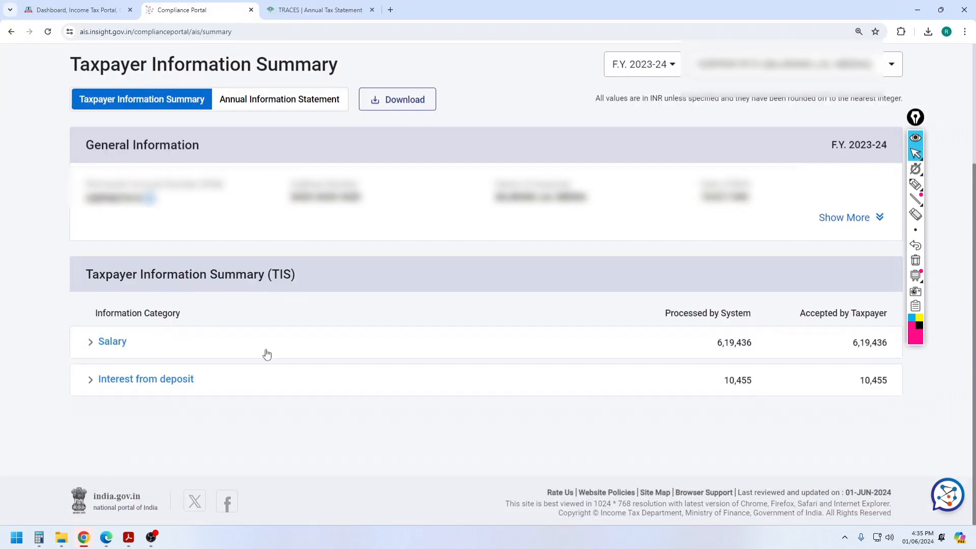
pyautogui.click(107, 345)
pyautogui.scroll(-3, 286, 333)
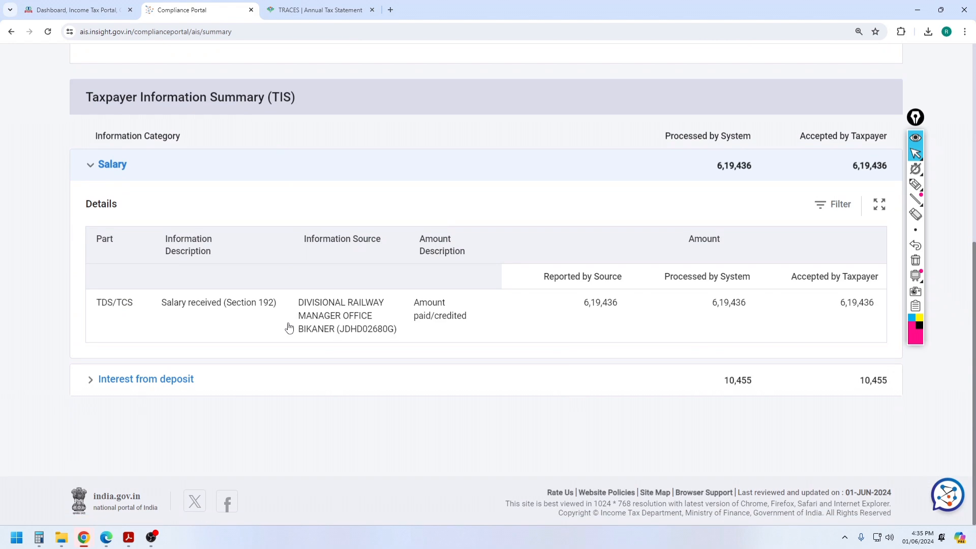
pyautogui.click(112, 167)
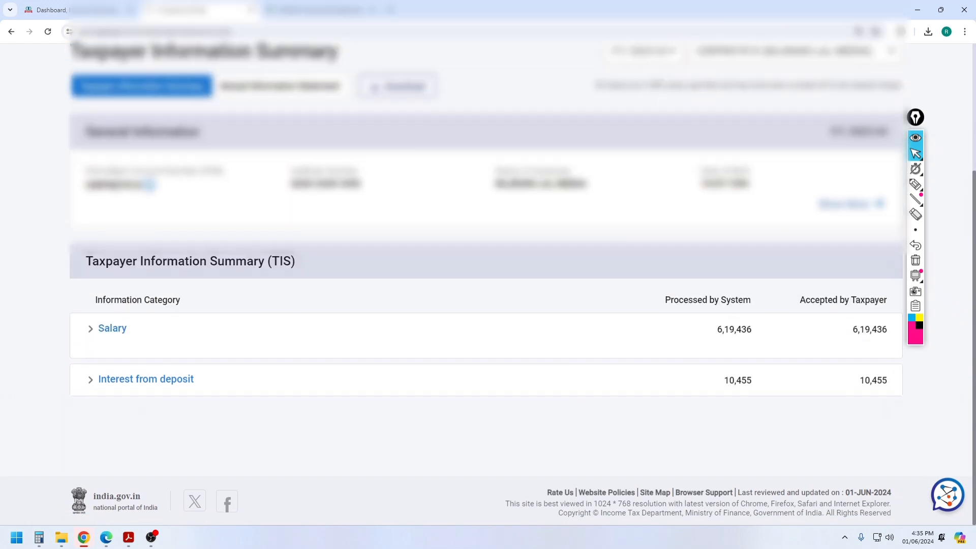
pyautogui.scroll(-2, 218, 216)
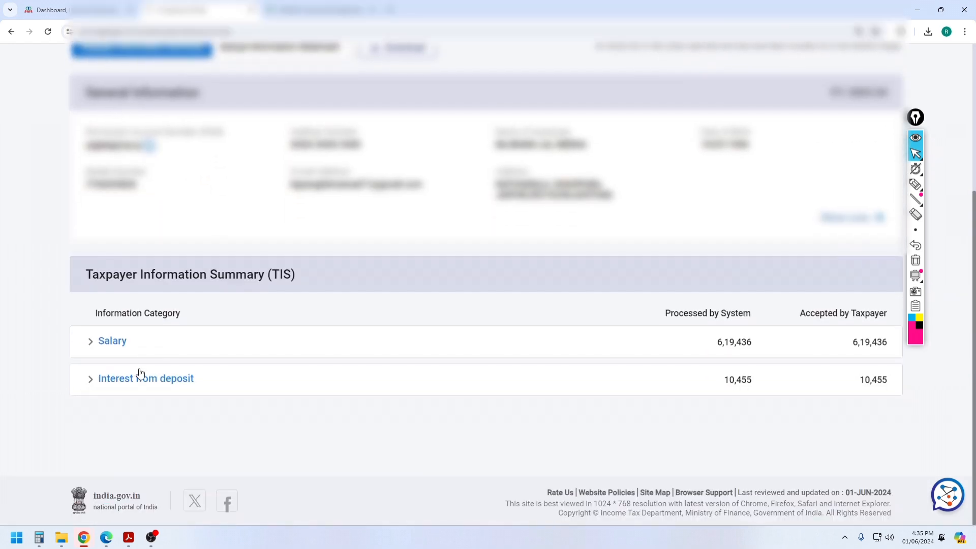
pyautogui.click(145, 380)
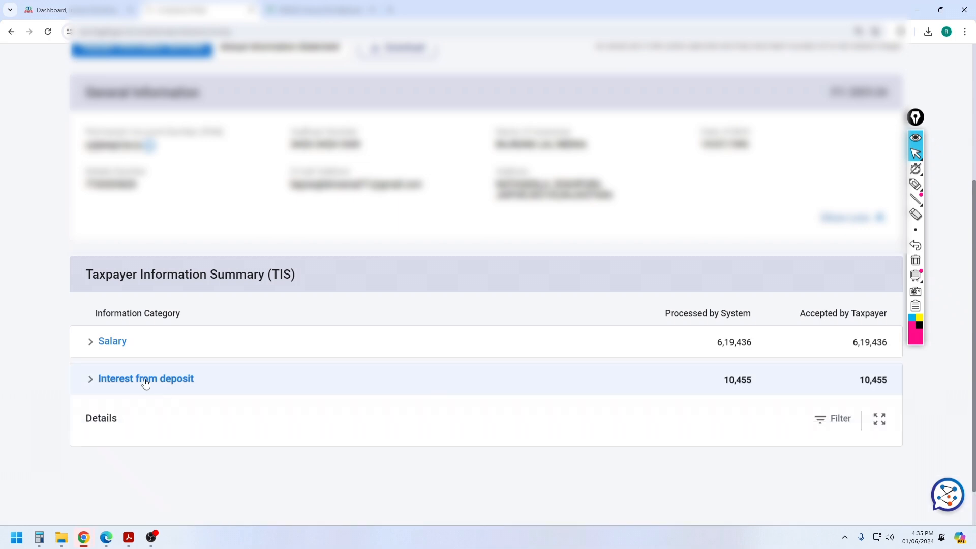
pyautogui.scroll(-3, 421, 414)
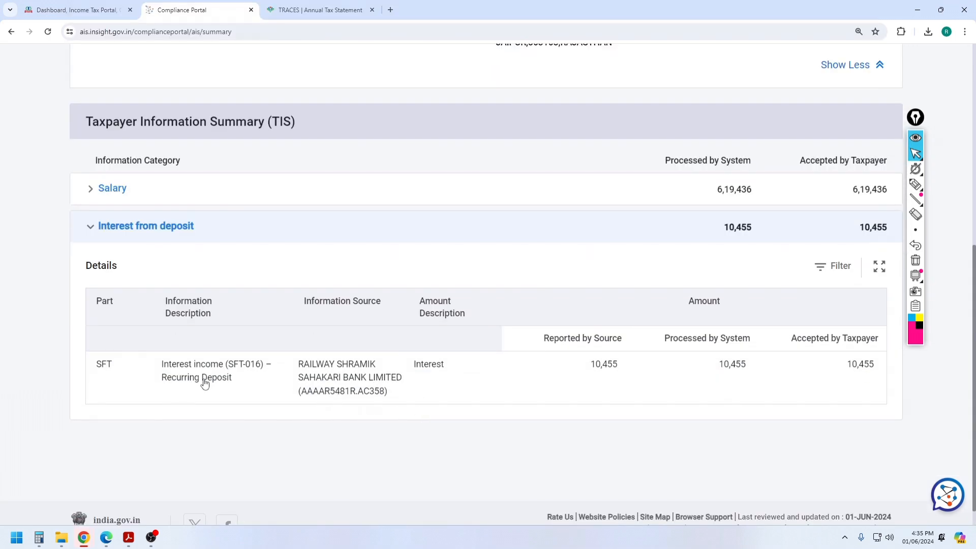
pyautogui.moveTo(162, 379); pyautogui.dragTo(233, 382)
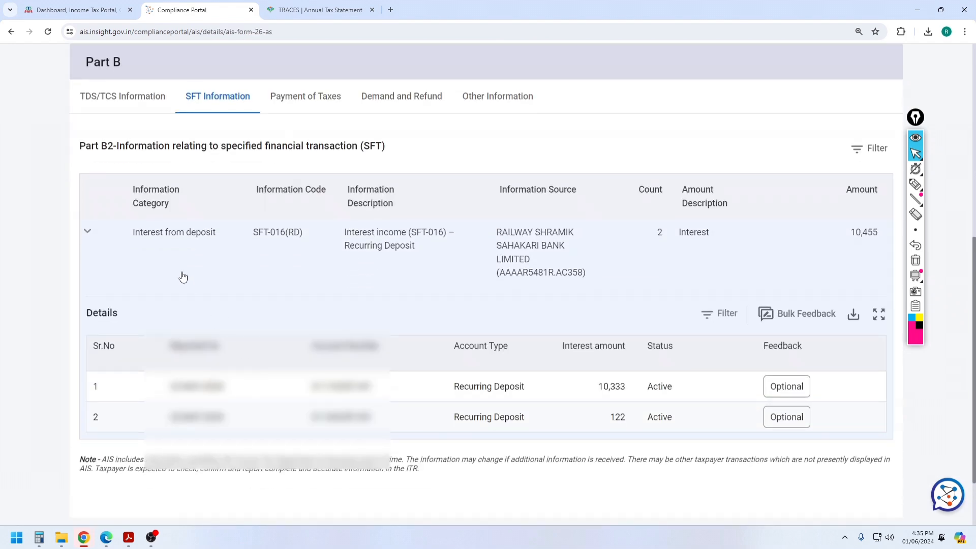
# Step: Mark the 10,455 recurring-deposit interest under SFT information and go back to the e-Filing dashboard
pyautogui.click(192, 248)
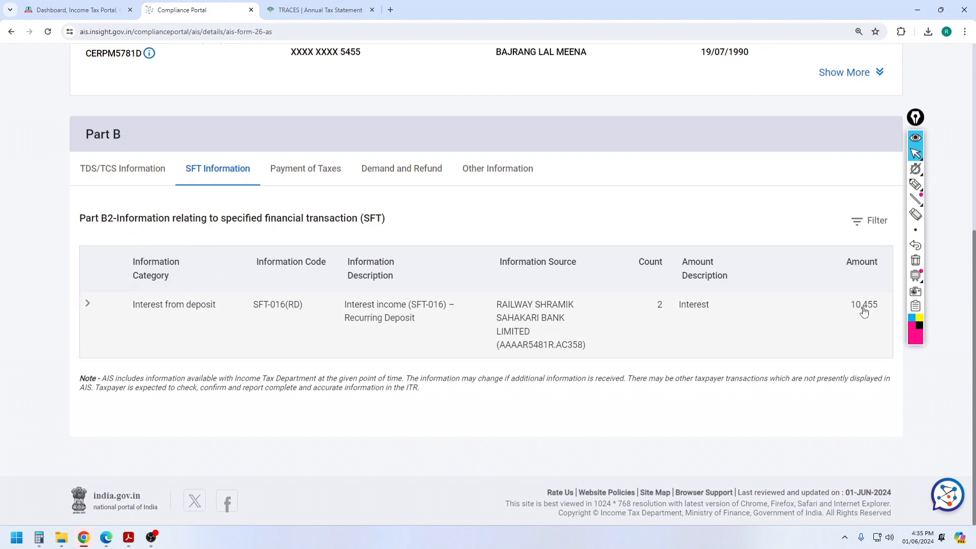
pyautogui.moveTo(849, 307); pyautogui.dragTo(884, 307)
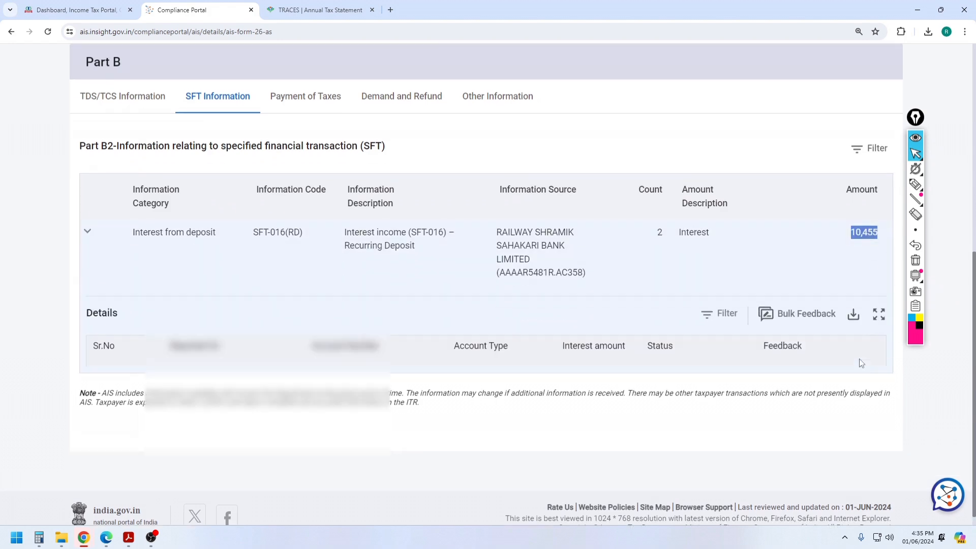
pyautogui.click(87, 231)
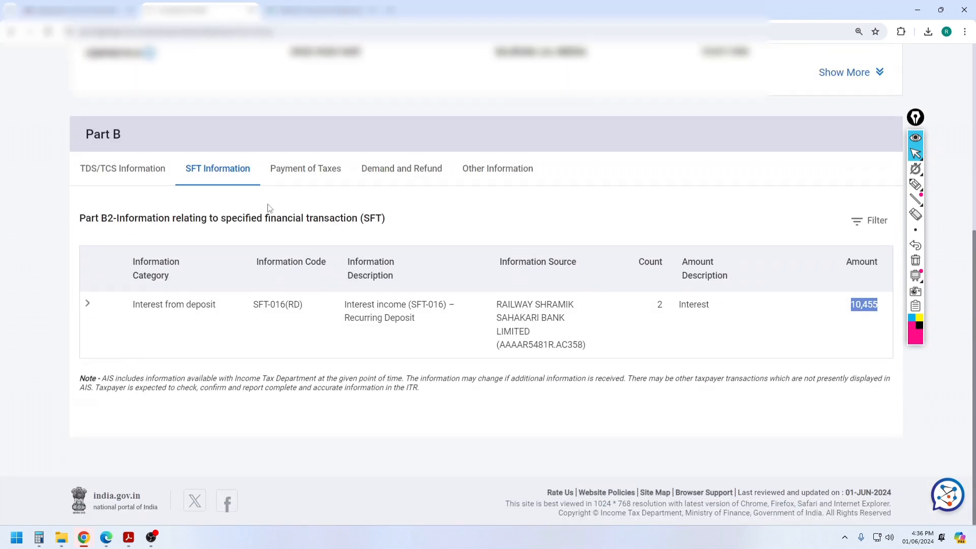
pyautogui.scroll(5, 275, 206)
pyautogui.click(96, 4)
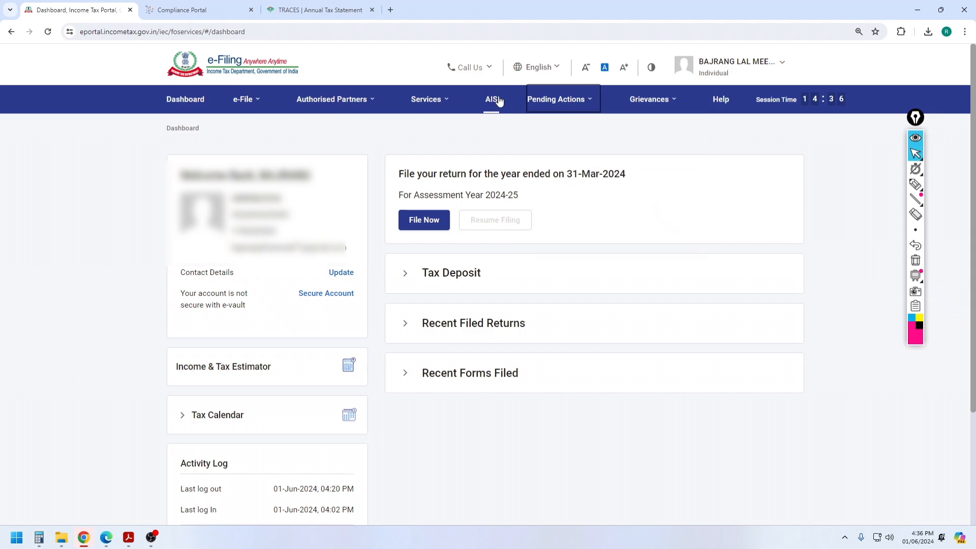
# Step: Start a fresh online return for AY 2024-25 with Individual status
pyautogui.click(416, 224)
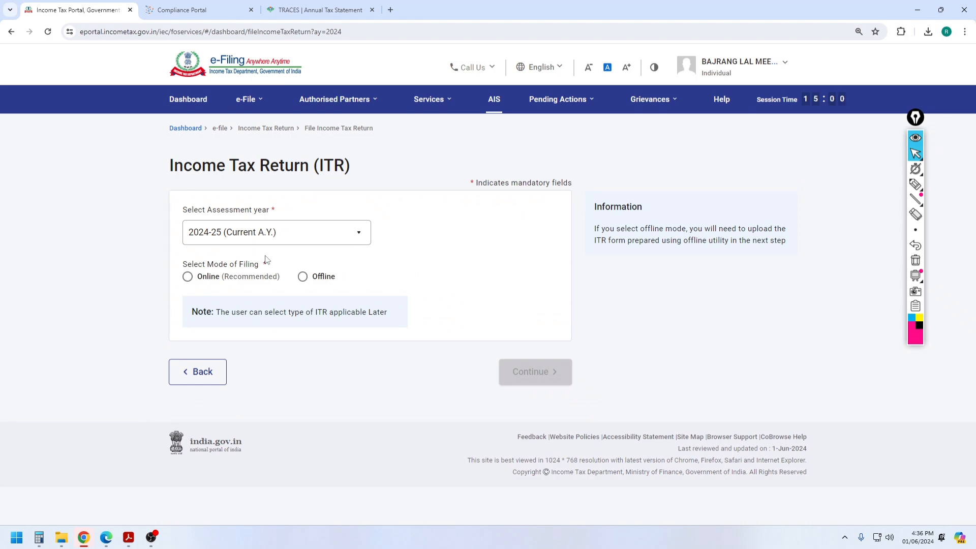
pyautogui.click(188, 277)
pyautogui.click(531, 383)
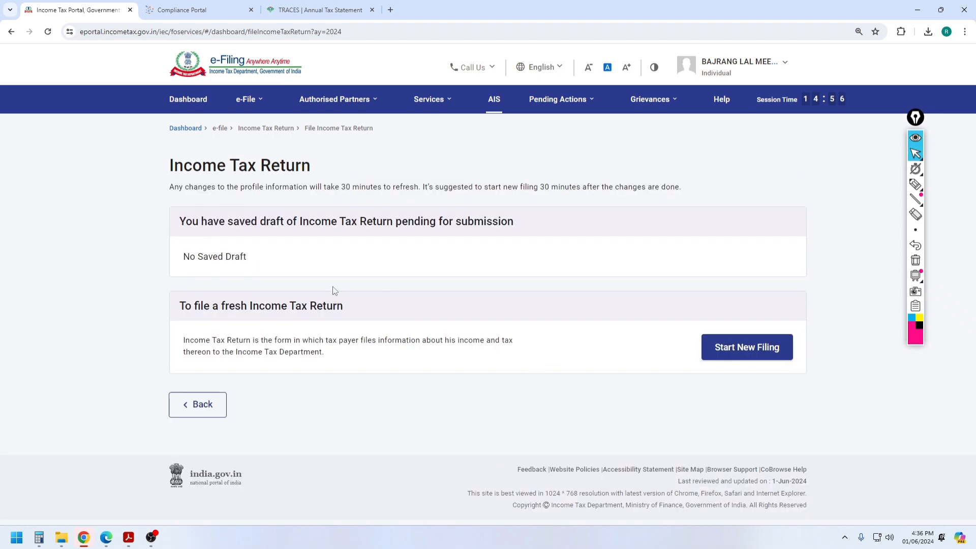
pyautogui.click(740, 351)
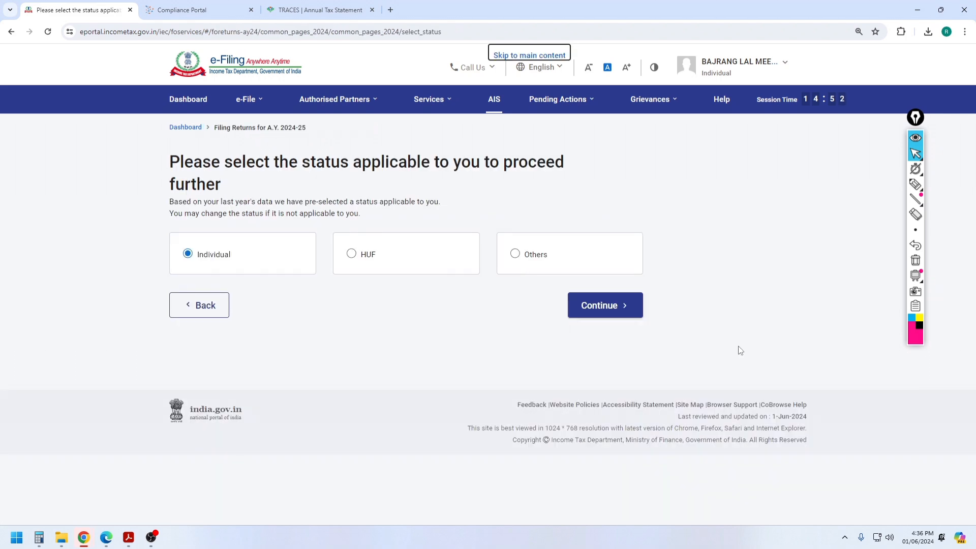
pyautogui.click(627, 315)
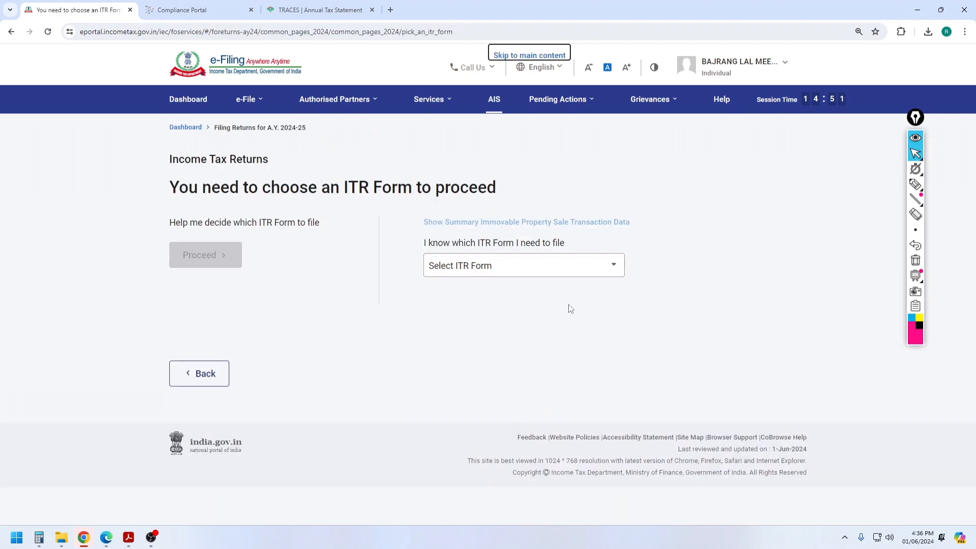
# Step: Choose ITR-1, giving 'Taxable income is more than basic exemption limit' as the filing reason
pyautogui.click(521, 261)
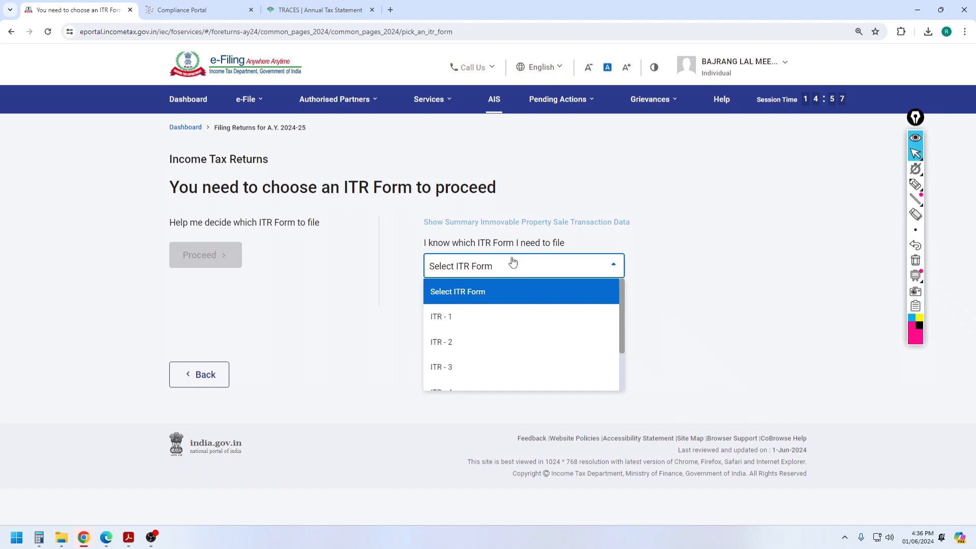
pyautogui.click(457, 317)
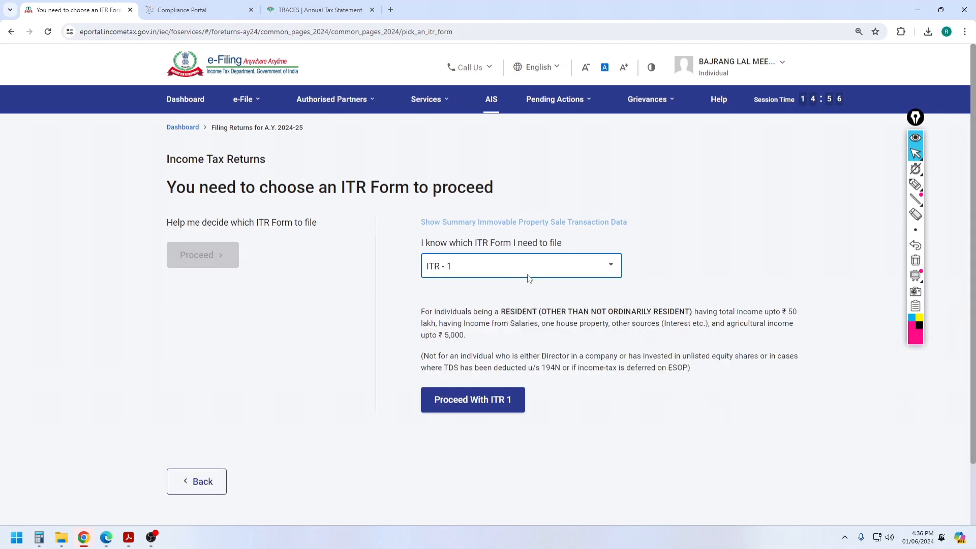
pyautogui.click(485, 400)
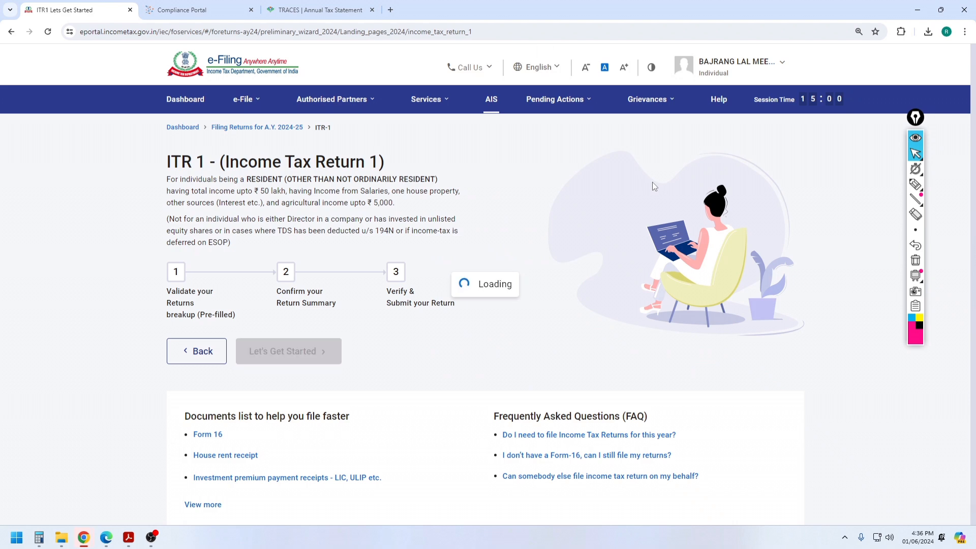
pyautogui.click(289, 360)
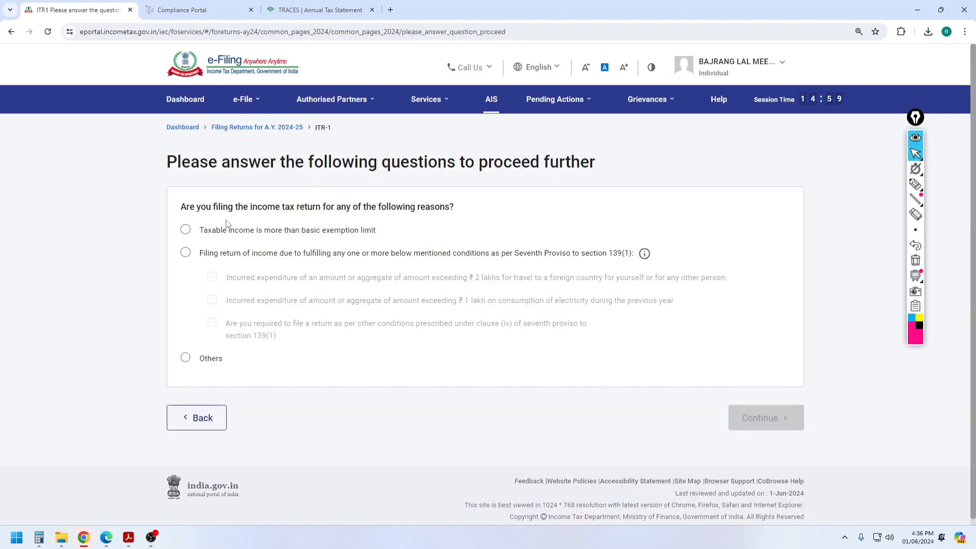
pyautogui.click(185, 230)
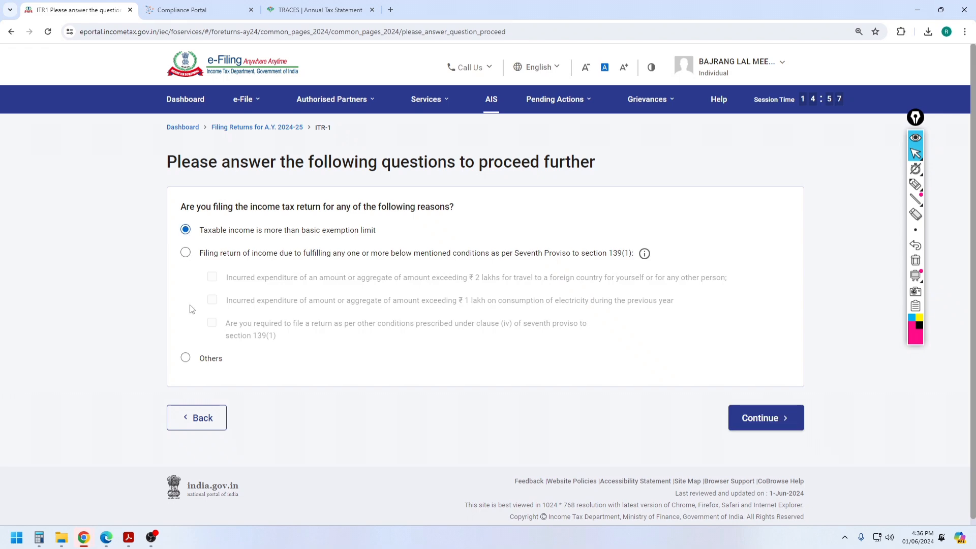
pyautogui.click(770, 420)
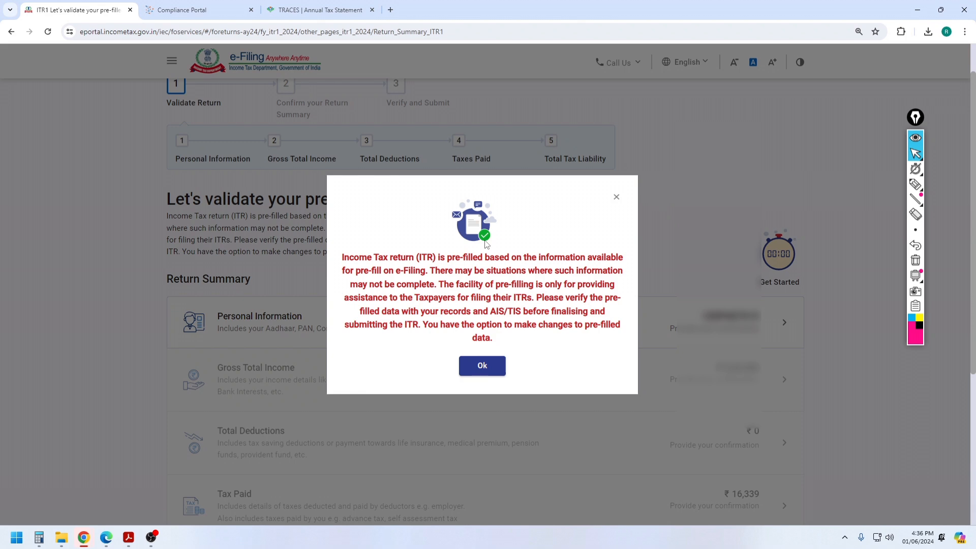
# Step: Dismiss the pre-fill notice, open Personal Information, and expand the Nature of Employment list
pyautogui.click(486, 367)
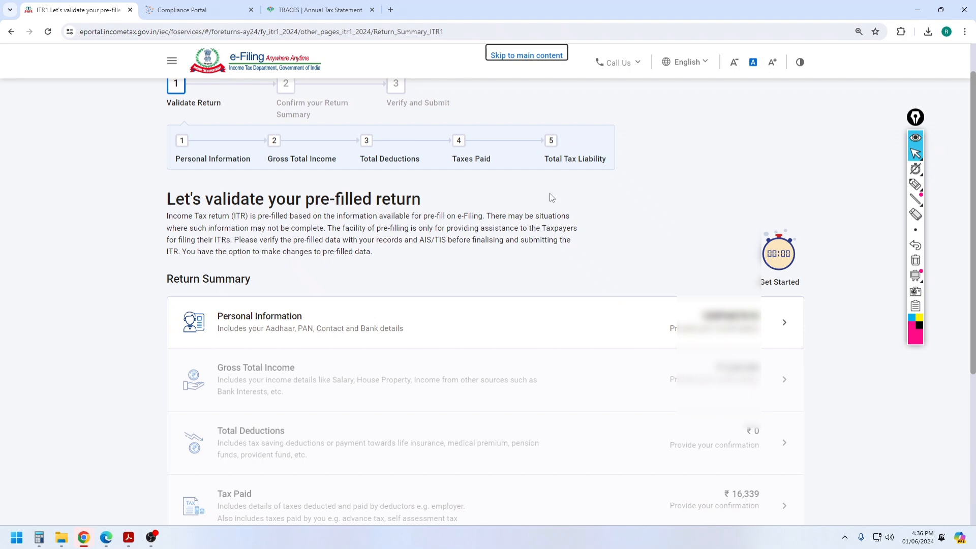
pyautogui.scroll(-3, 552, 197)
pyautogui.click(283, 169)
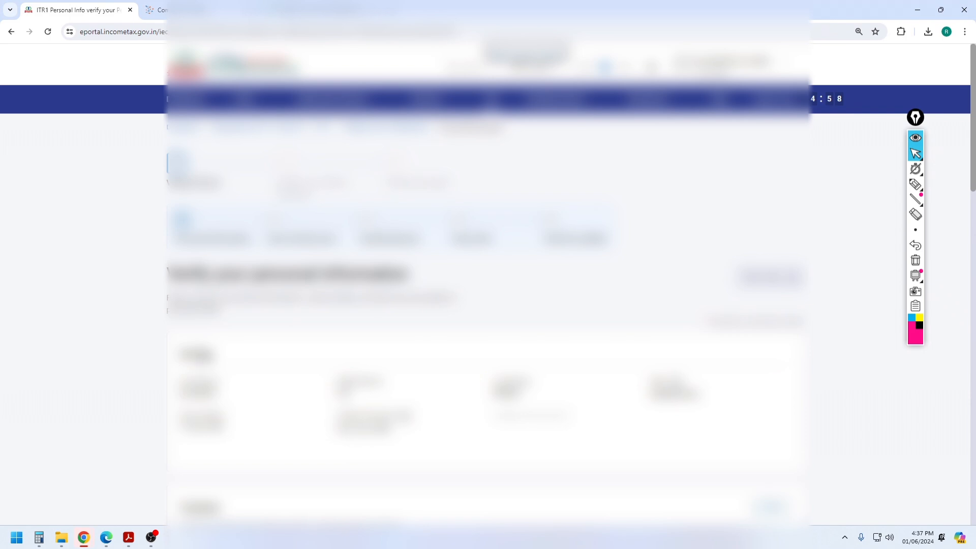
pyautogui.scroll(-5, 488, 305)
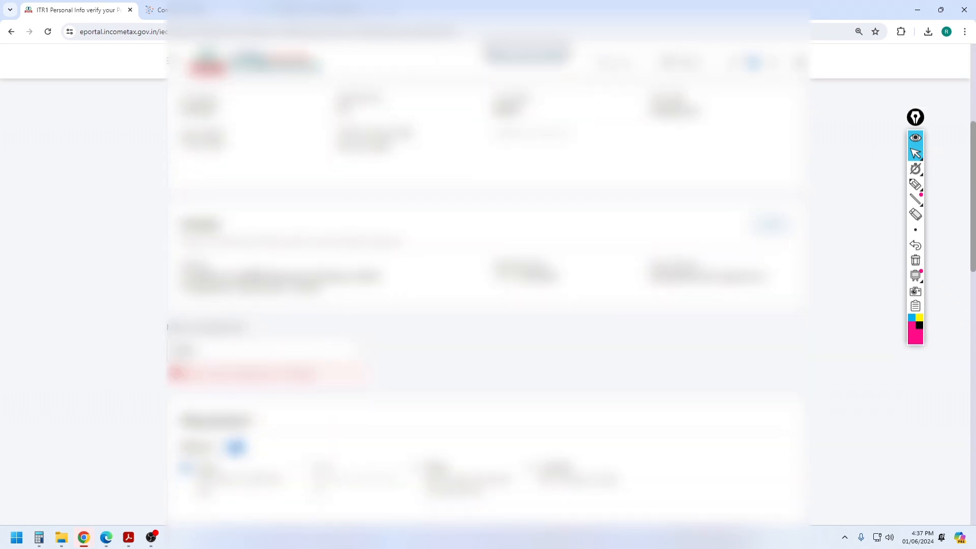
pyautogui.scroll(-1, 488, 305)
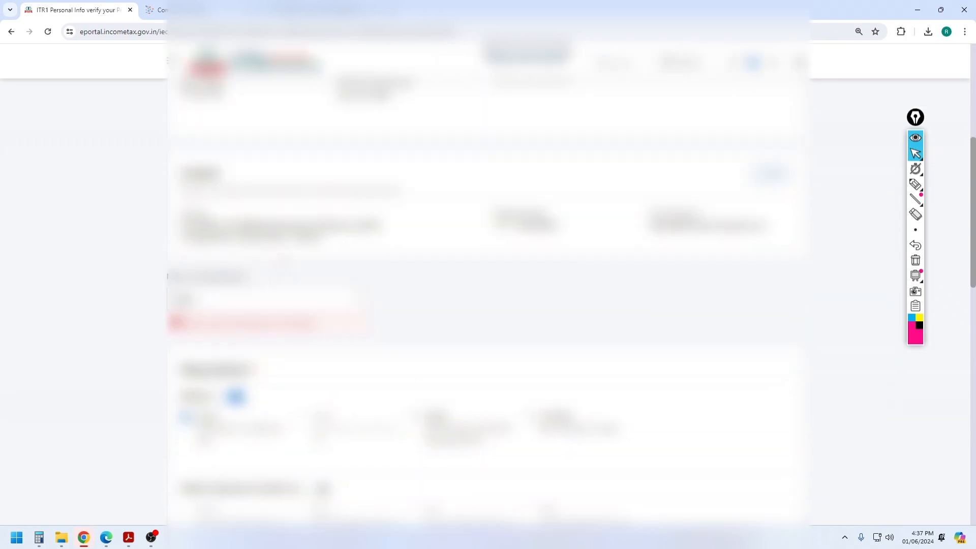
pyautogui.scroll(-1, 227, 250)
pyautogui.click(226, 249)
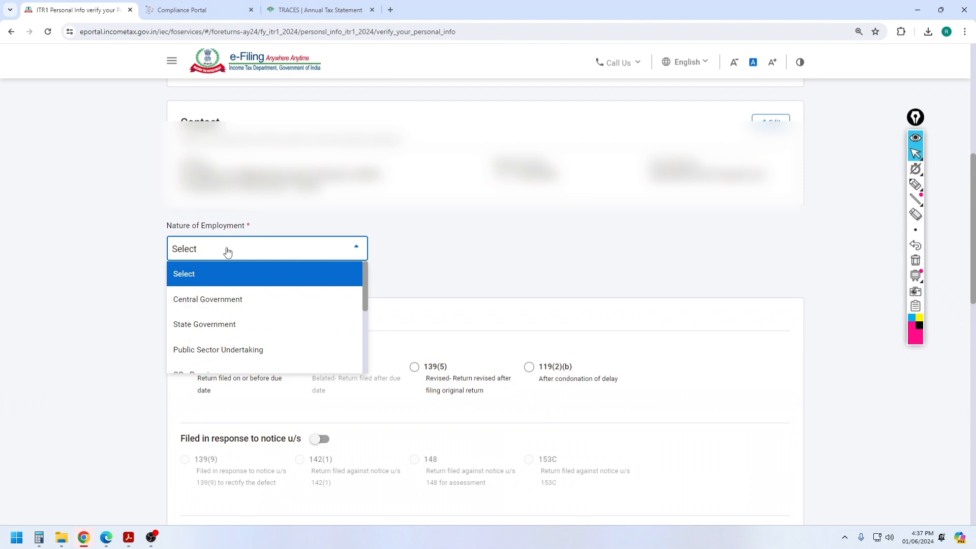
# Step: Set Nature of Employment to Central Government and leave the 115BAC(6) opt-out at No
pyautogui.click(223, 302)
pyautogui.scroll(-2, 267, 254)
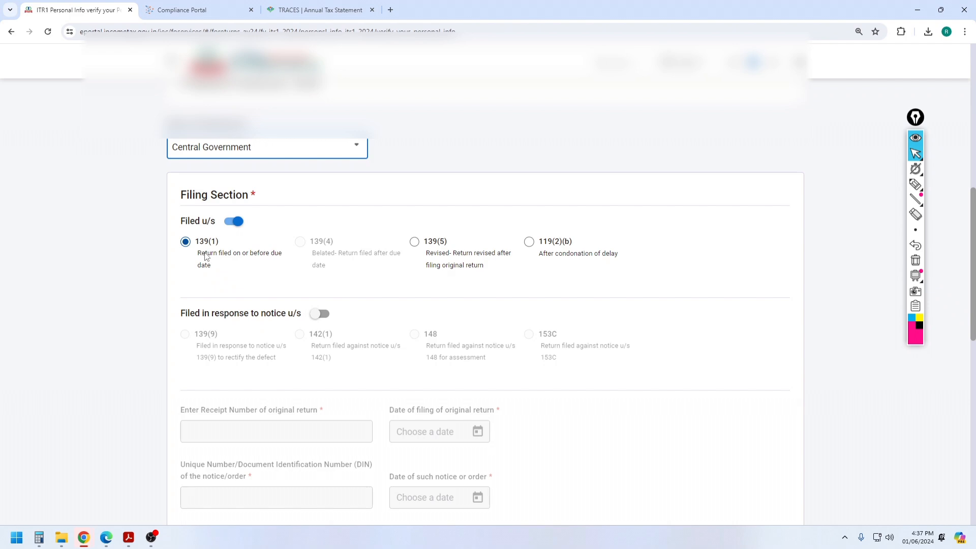
pyautogui.scroll(-3, 205, 257)
pyautogui.scroll(-2, 303, 256)
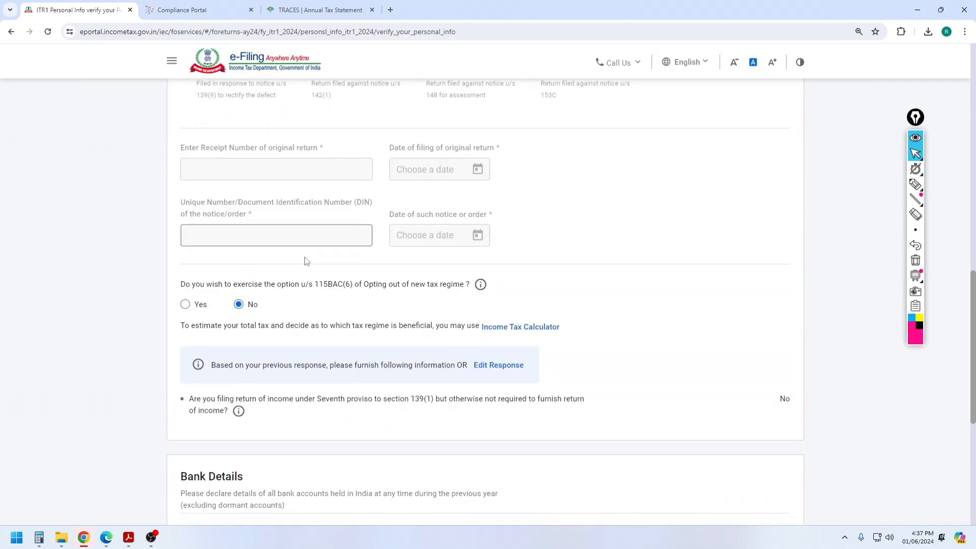
pyautogui.scroll(-1, 305, 261)
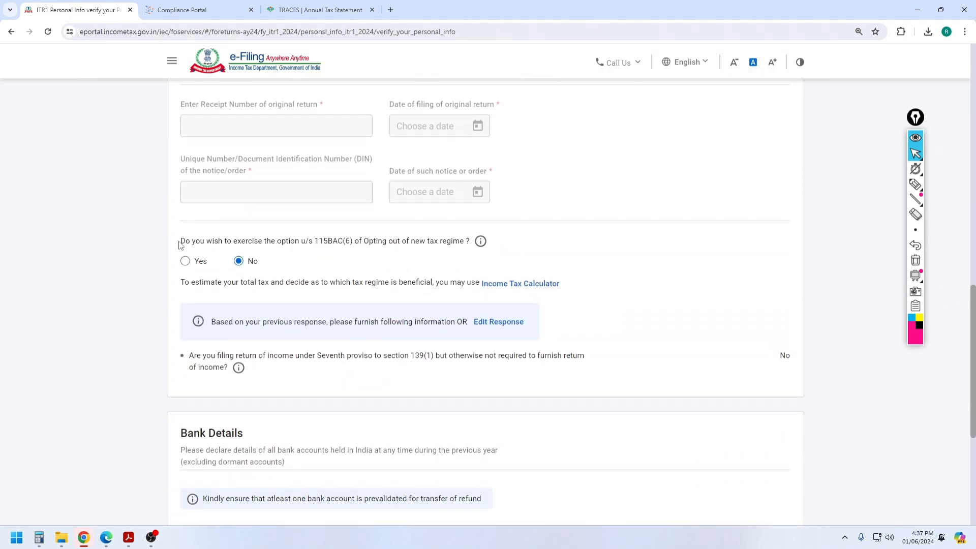
pyautogui.moveTo(182, 246); pyautogui.dragTo(469, 249)
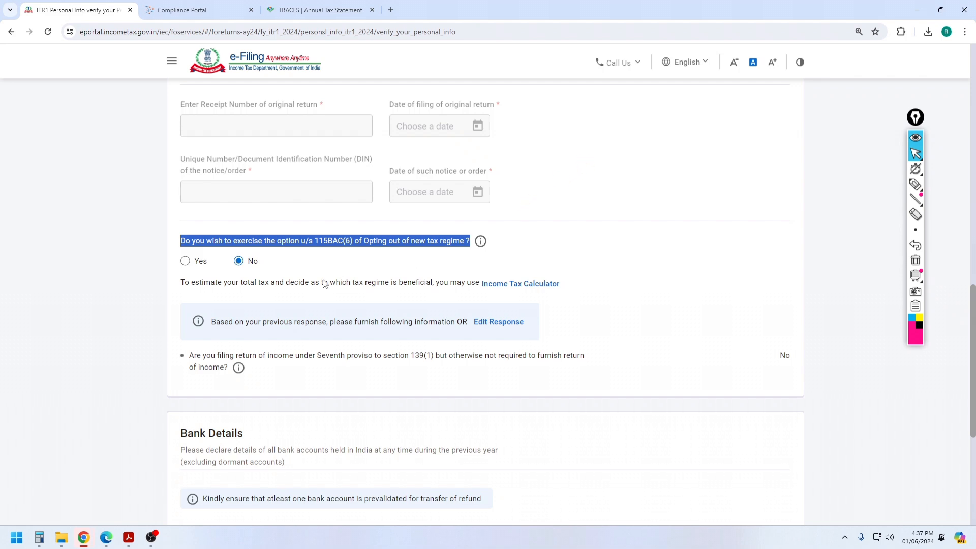
pyautogui.click(116, 241)
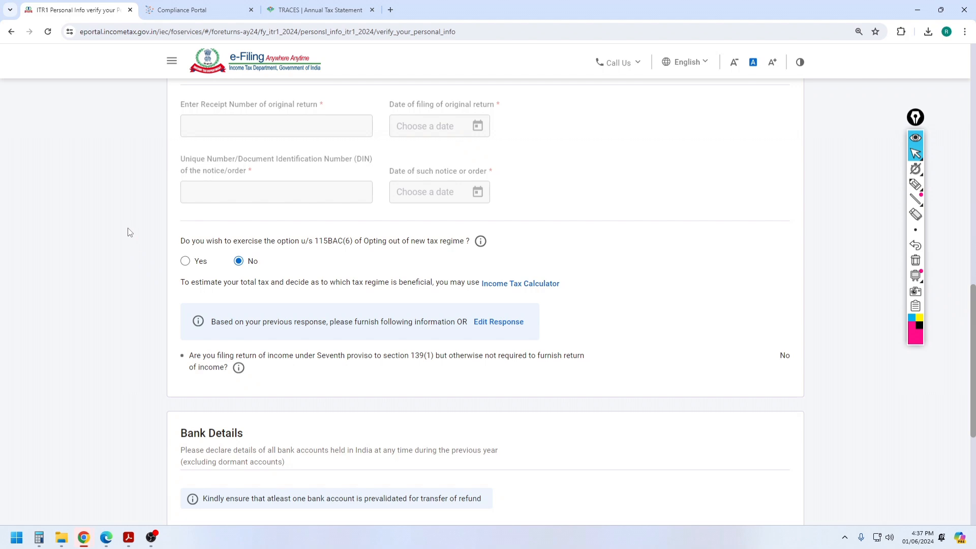
pyautogui.click(186, 263)
pyautogui.click(239, 263)
# Step: Start adding another bank account under Bank Details
pyautogui.scroll(-5, 338, 253)
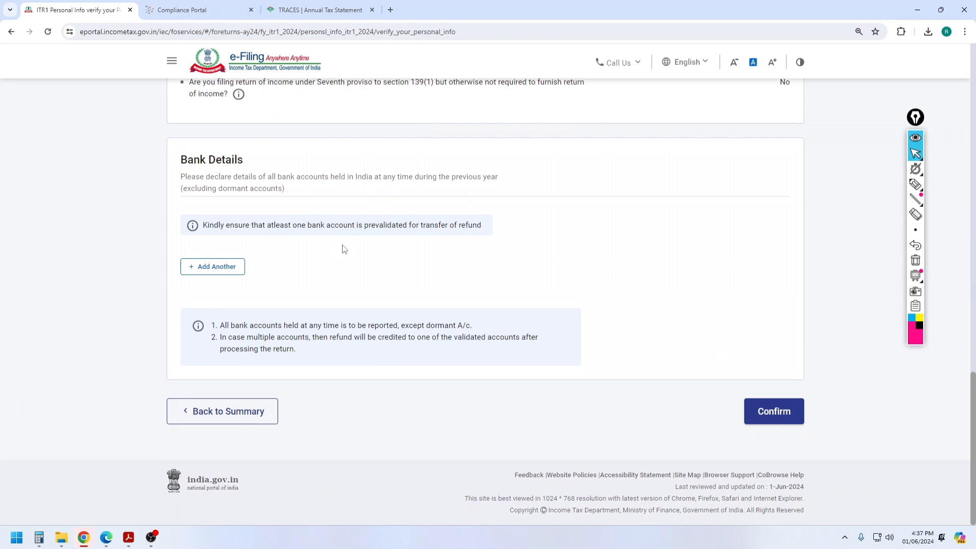
pyautogui.scroll(2, 351, 243)
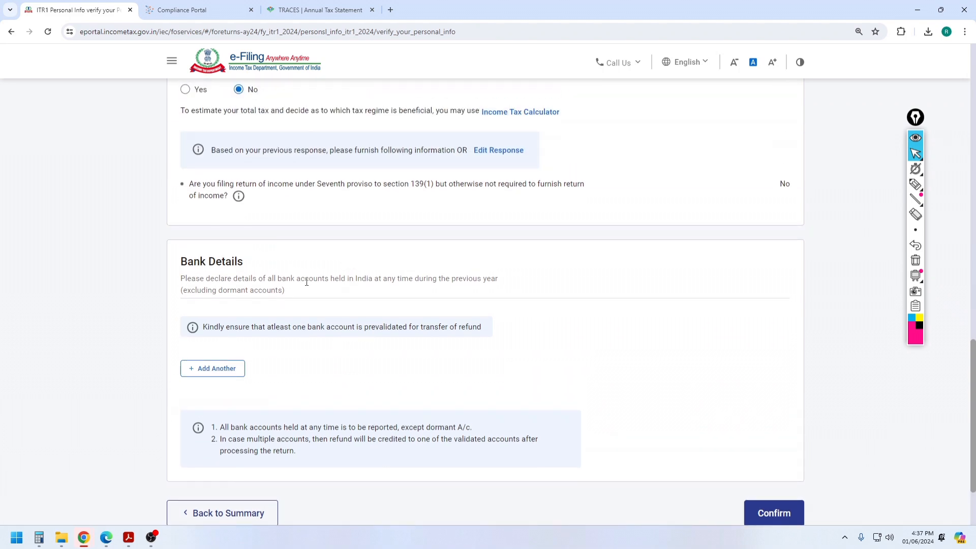
pyautogui.scroll(-2, 309, 284)
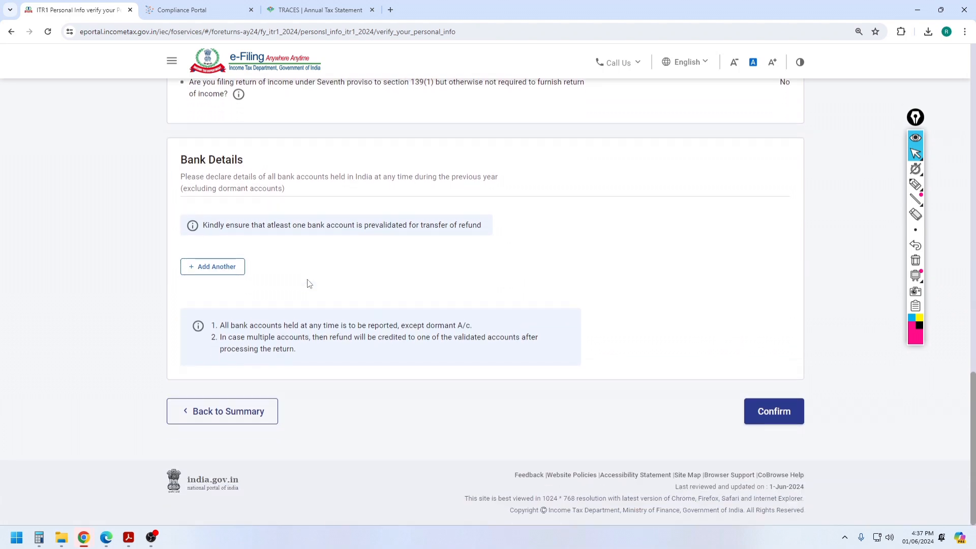
pyautogui.click(217, 269)
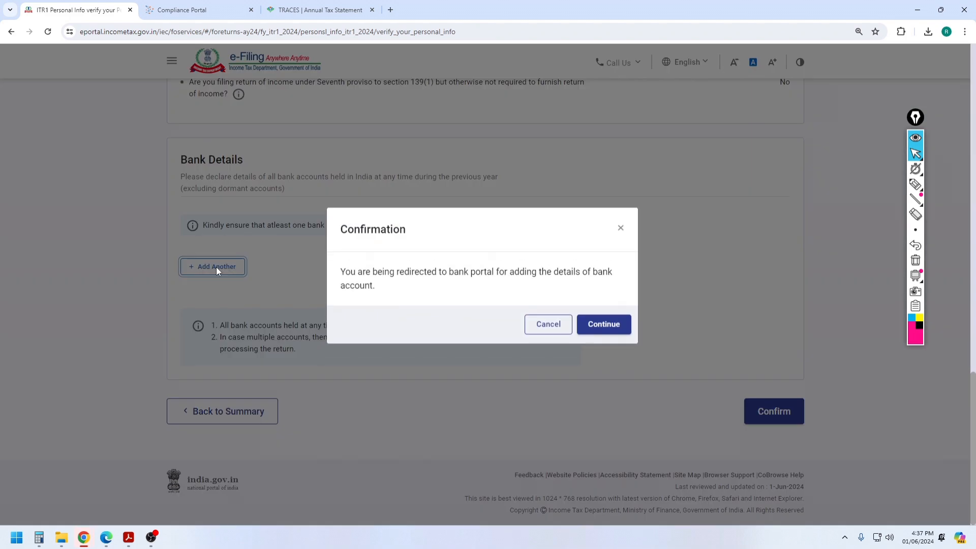
# Step: Add a primary Saving Bank Account nominated for the refund
pyautogui.click(605, 333)
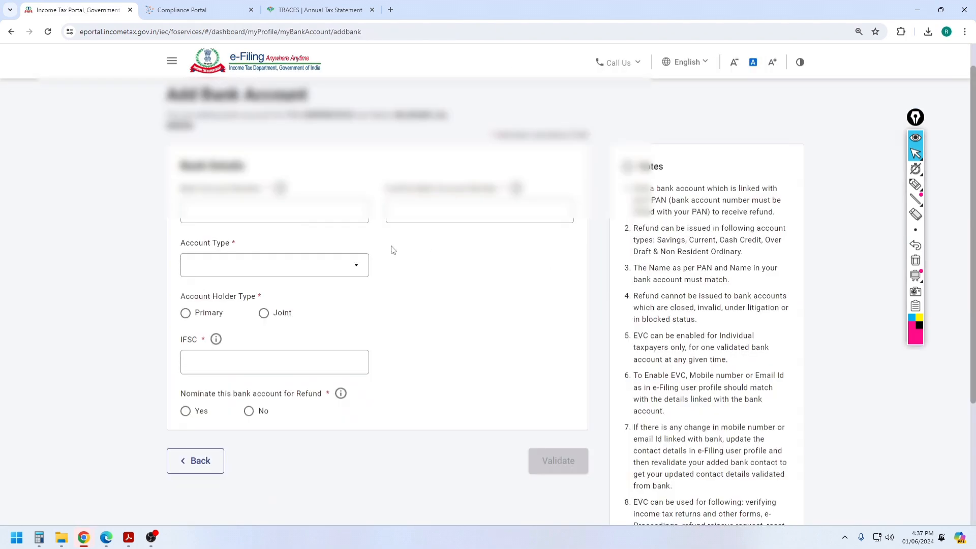
pyautogui.scroll(-3, 258, 324)
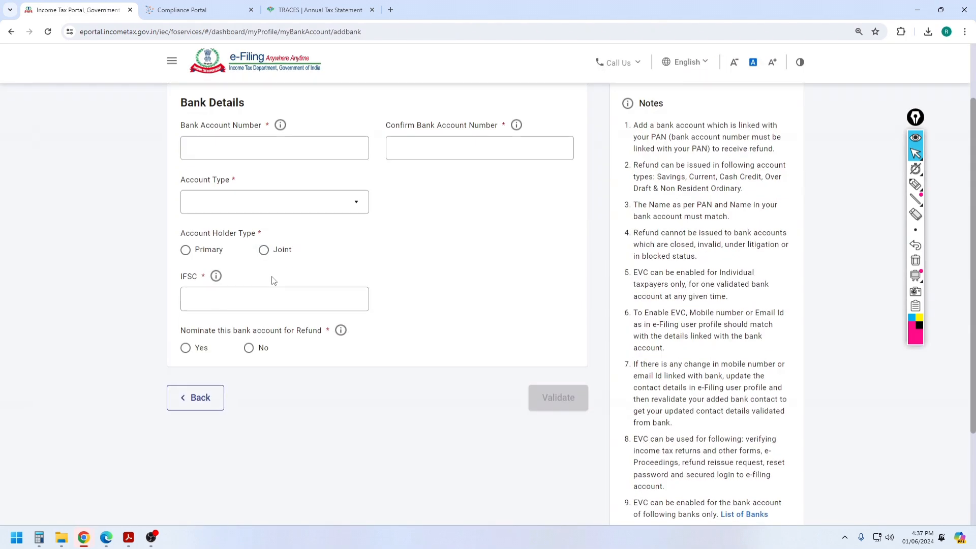
pyautogui.click(264, 206)
pyautogui.click(264, 206)
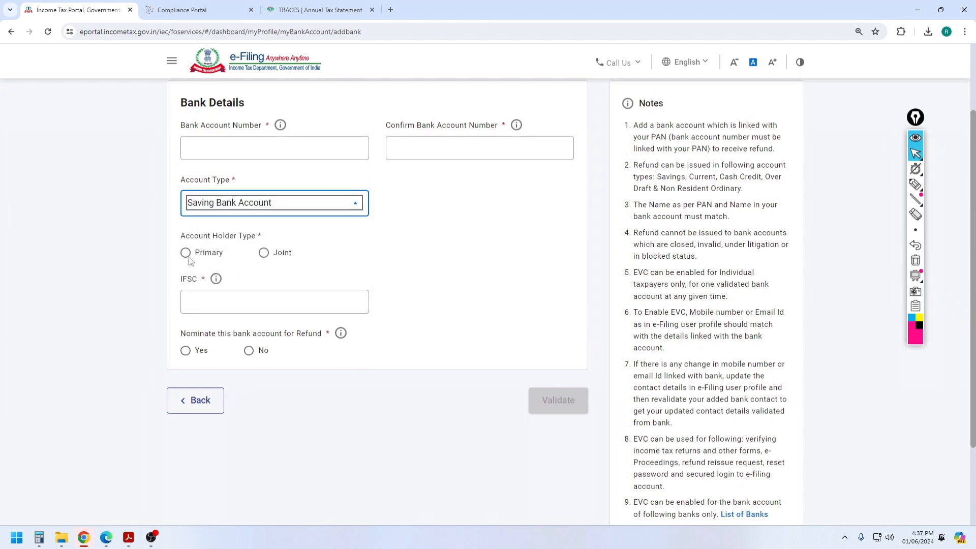
pyautogui.click(186, 250)
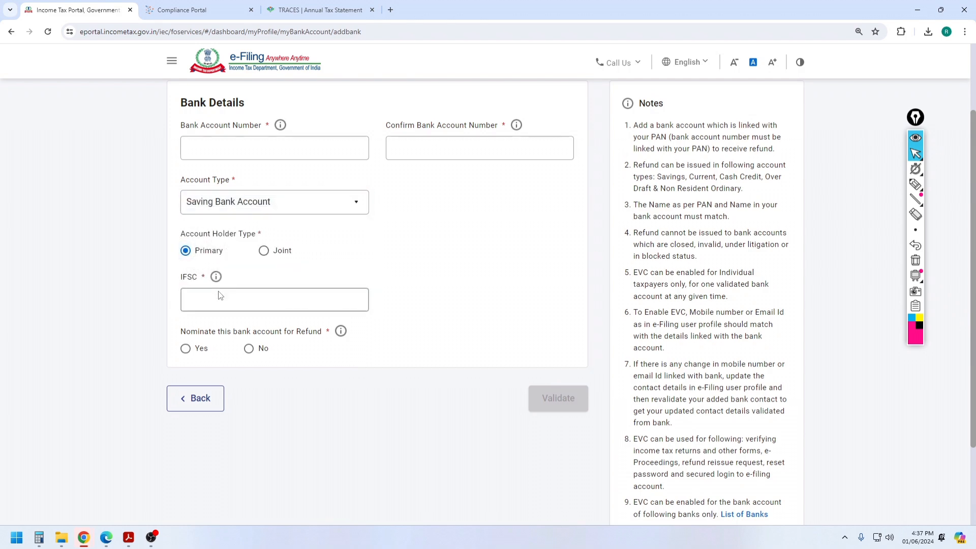
pyautogui.click(185, 349)
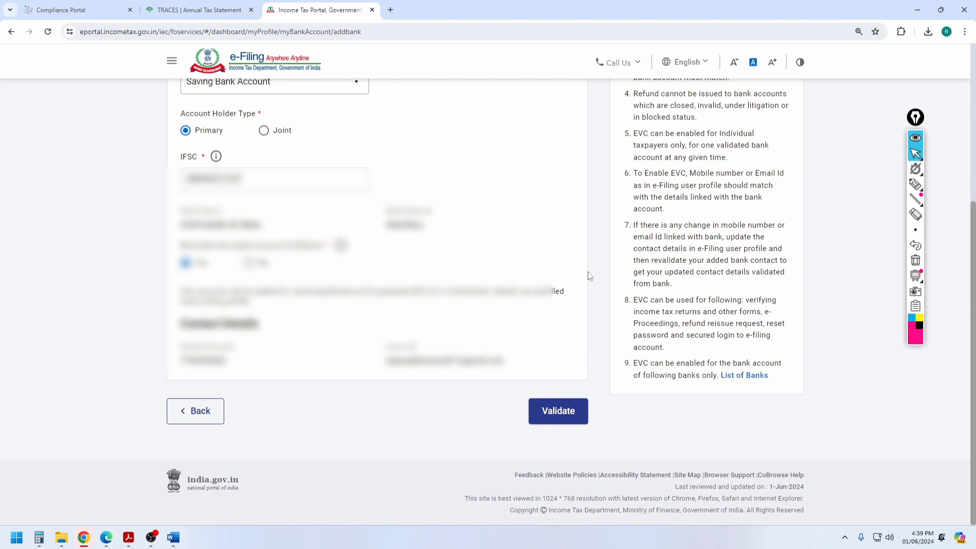
# Step: Submit the bank account for validation with the OTP and close the confirmation
pyautogui.click(563, 407)
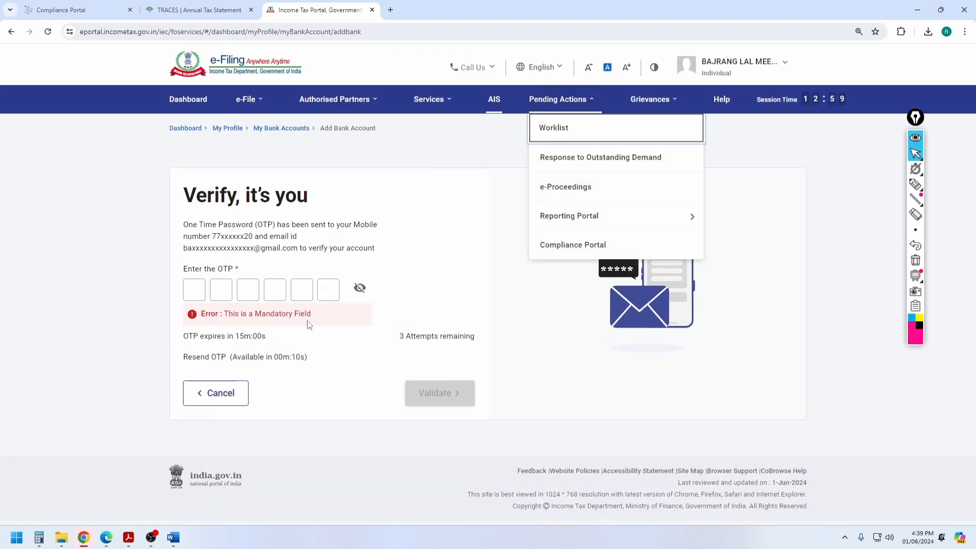
pyautogui.click(359, 289)
pyautogui.click(199, 294)
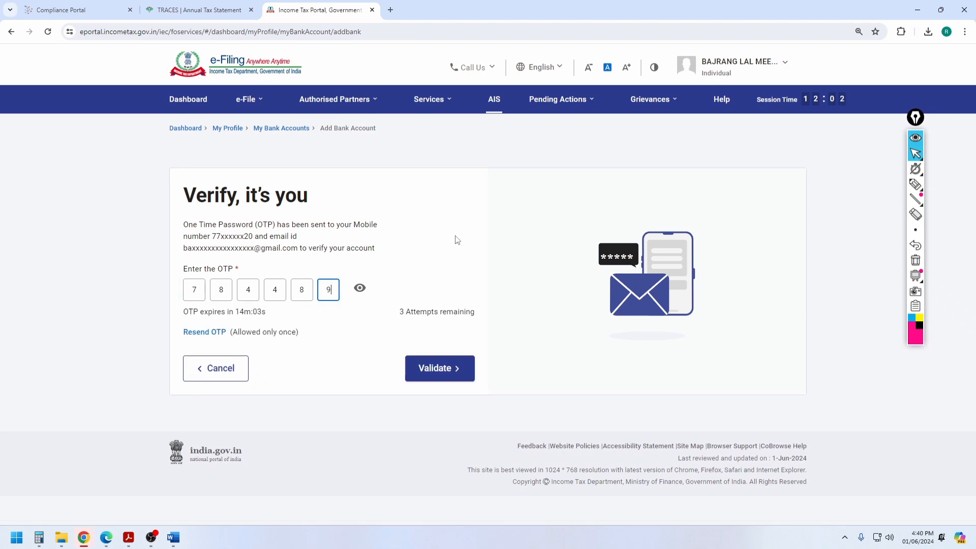
pyautogui.click(428, 370)
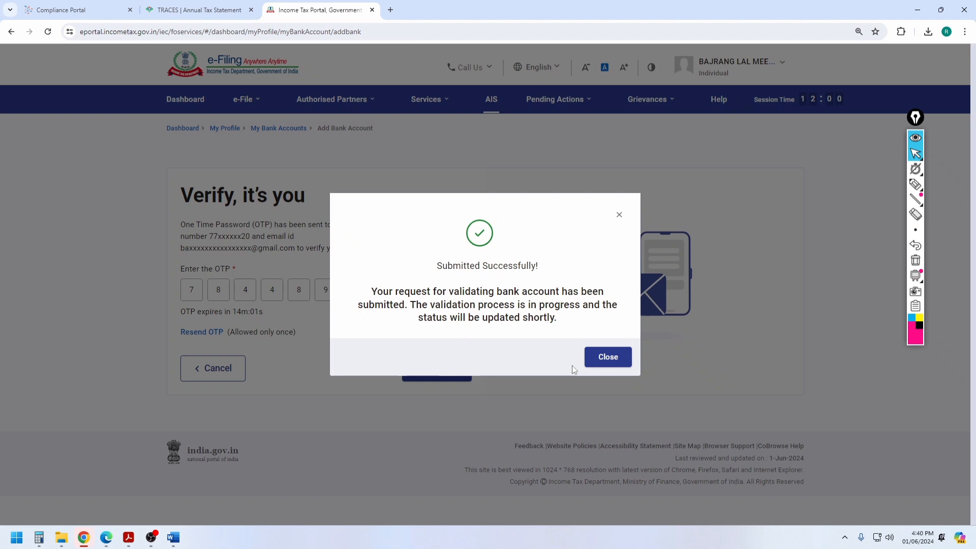
pyautogui.click(593, 356)
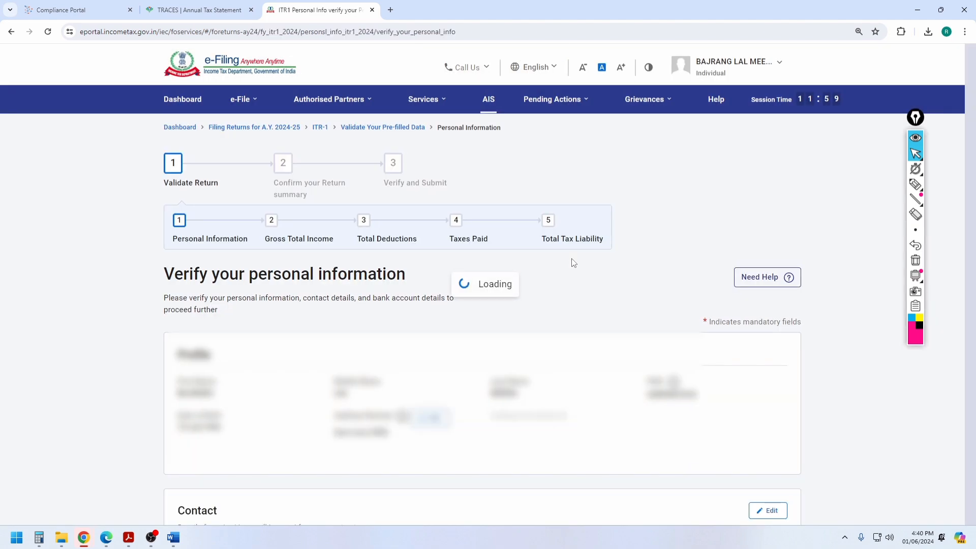
# Step: Confirm the personal information and bank details page
pyautogui.scroll(-10, 512, 278)
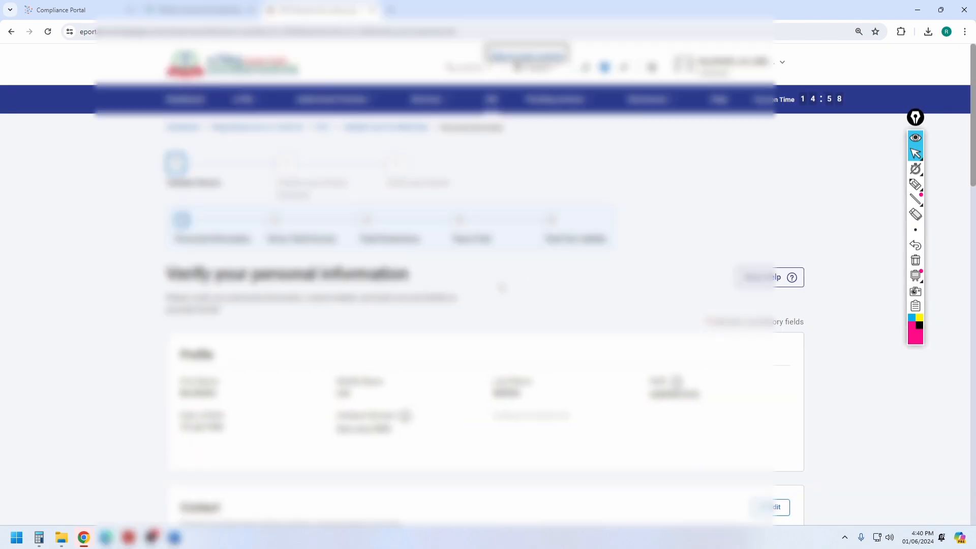
pyautogui.scroll(-10, 500, 286)
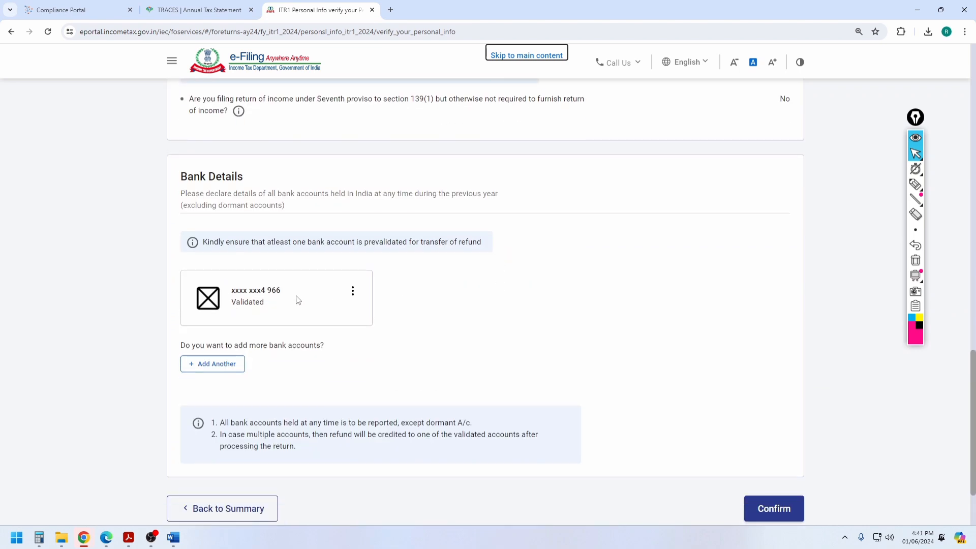
pyautogui.scroll(-3, 326, 235)
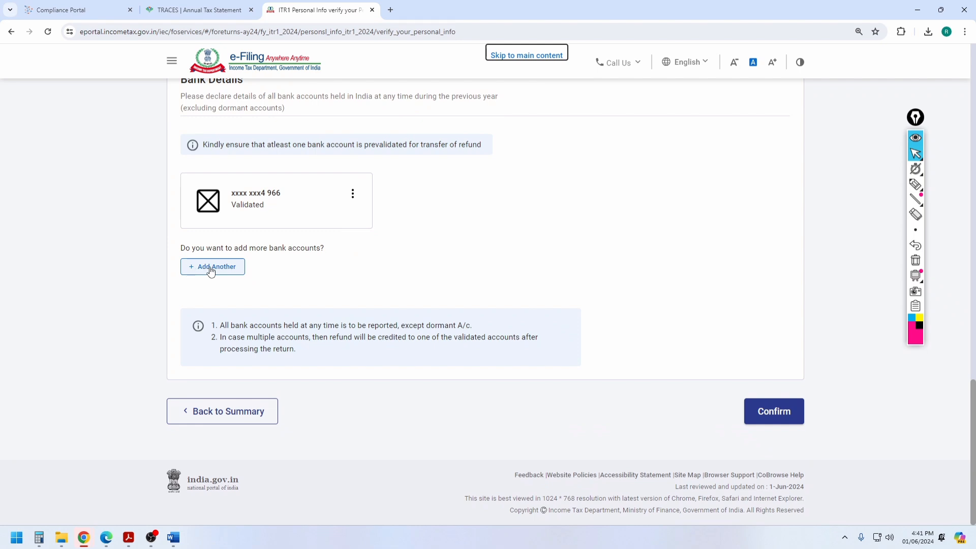
pyautogui.click(774, 412)
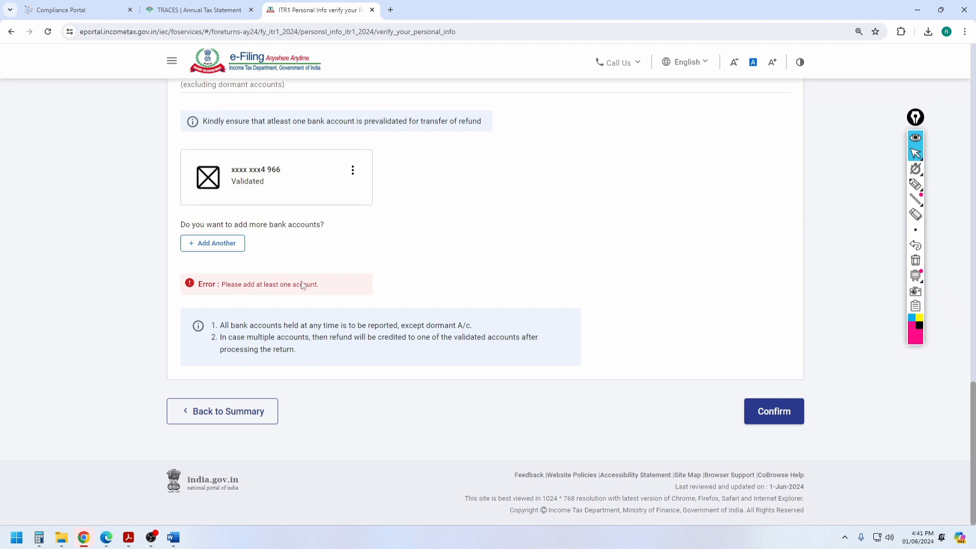
pyautogui.click(353, 170)
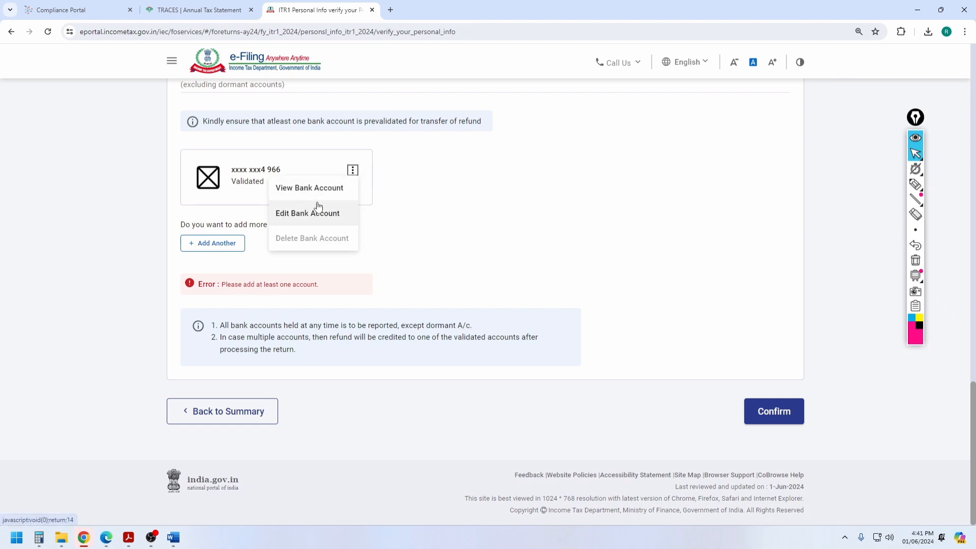
pyautogui.click(403, 212)
# Step: Cancel the Add Another bank redirect and confirm personal information again
pyautogui.click(212, 243)
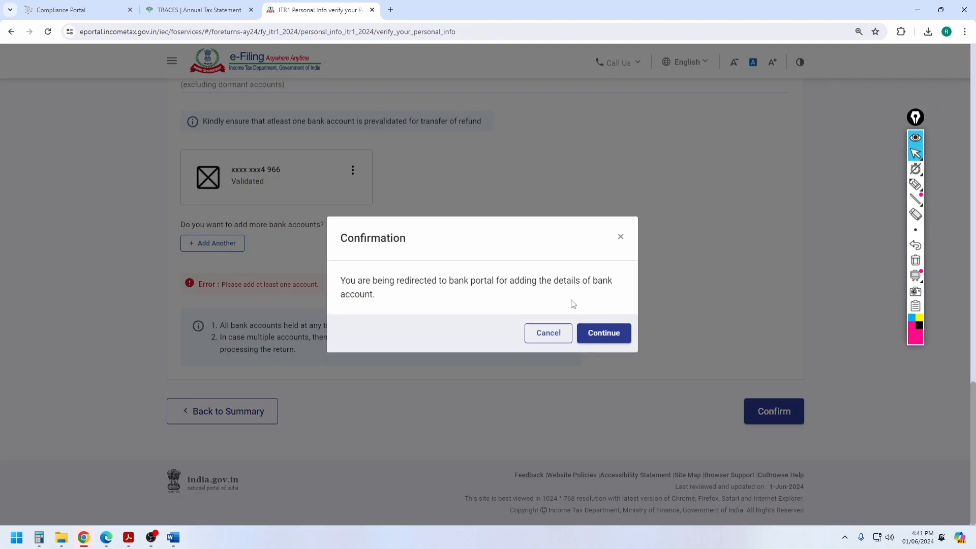
pyautogui.click(549, 334)
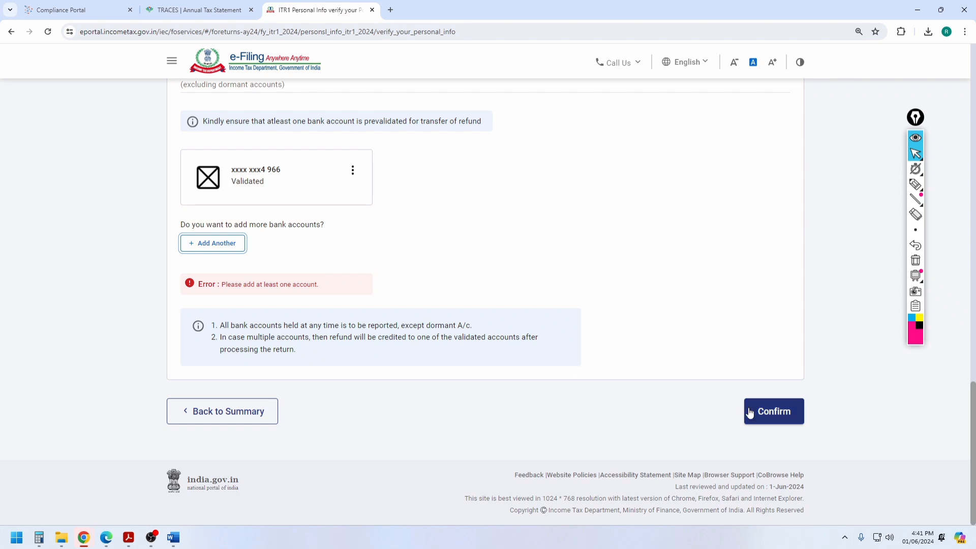
pyautogui.click(766, 414)
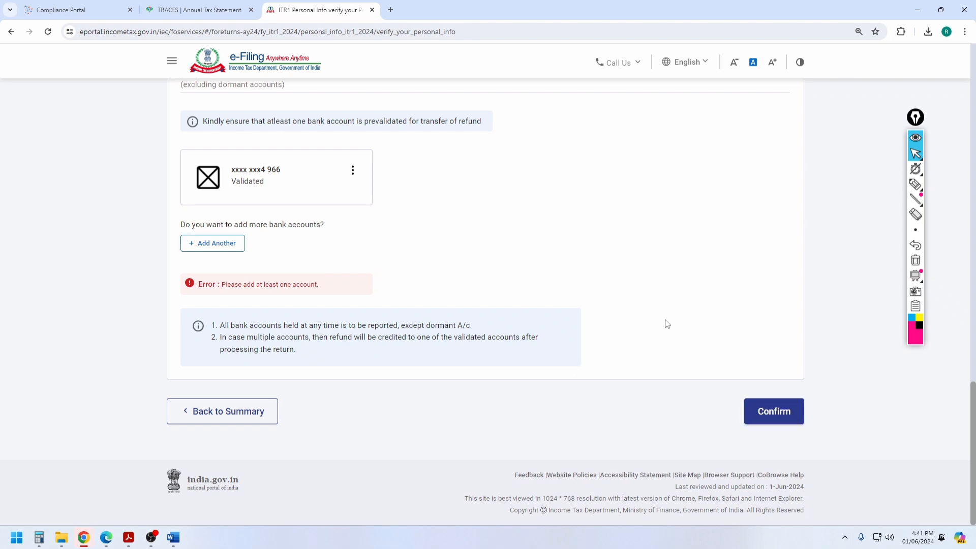
pyautogui.click(775, 413)
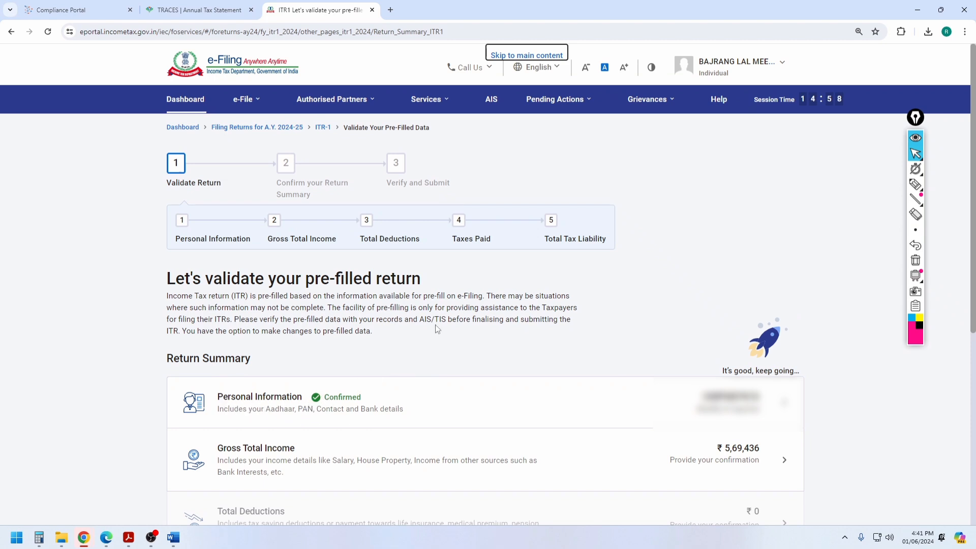
# Step: Open Gross Total Income, skip the salary exemption questions, and edit Income from Salary (₹6,19,436)
pyautogui.click(268, 457)
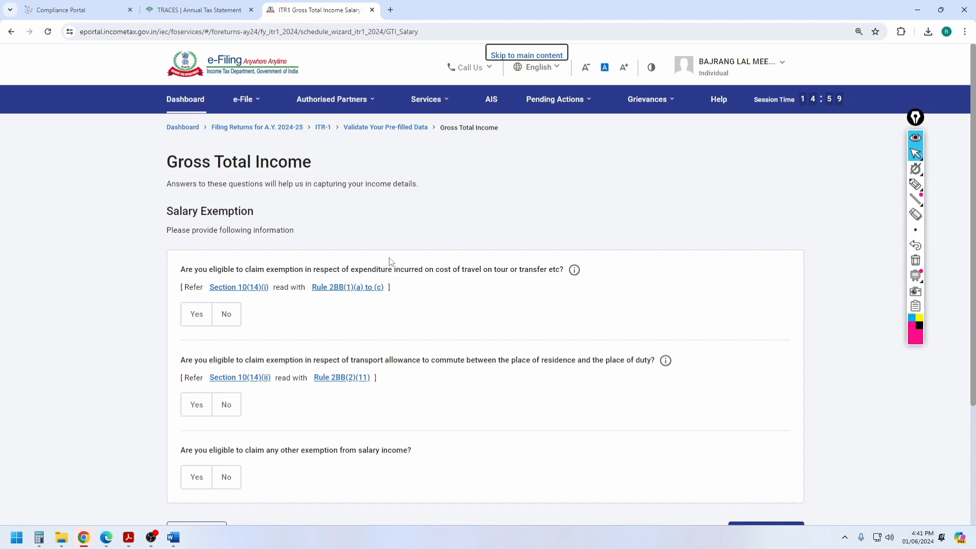
pyautogui.scroll(-3, 390, 262)
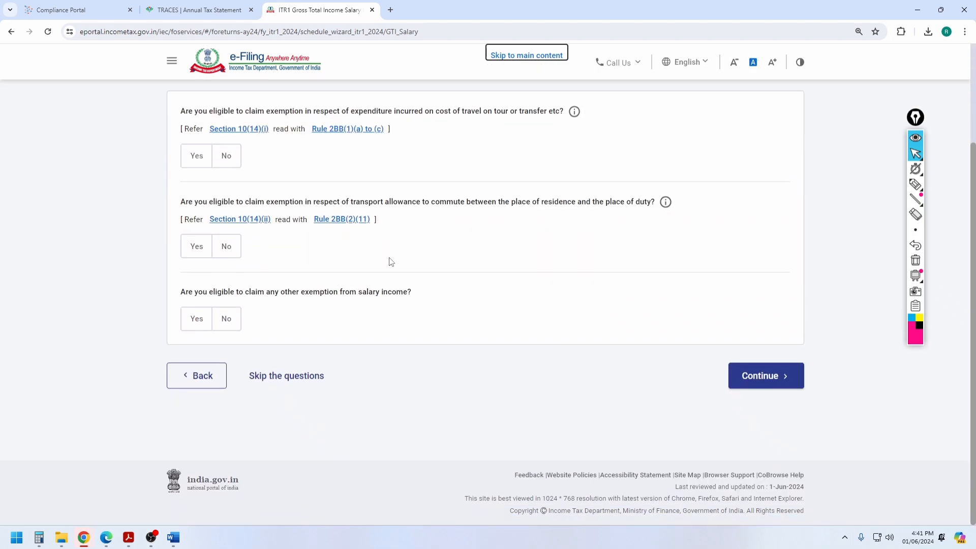
pyautogui.click(274, 377)
pyautogui.click(605, 332)
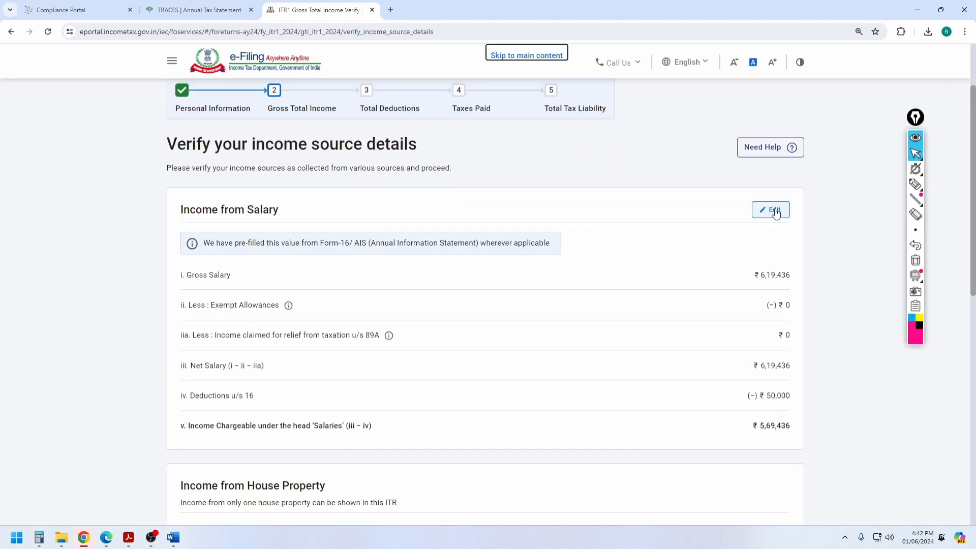
pyautogui.click(775, 212)
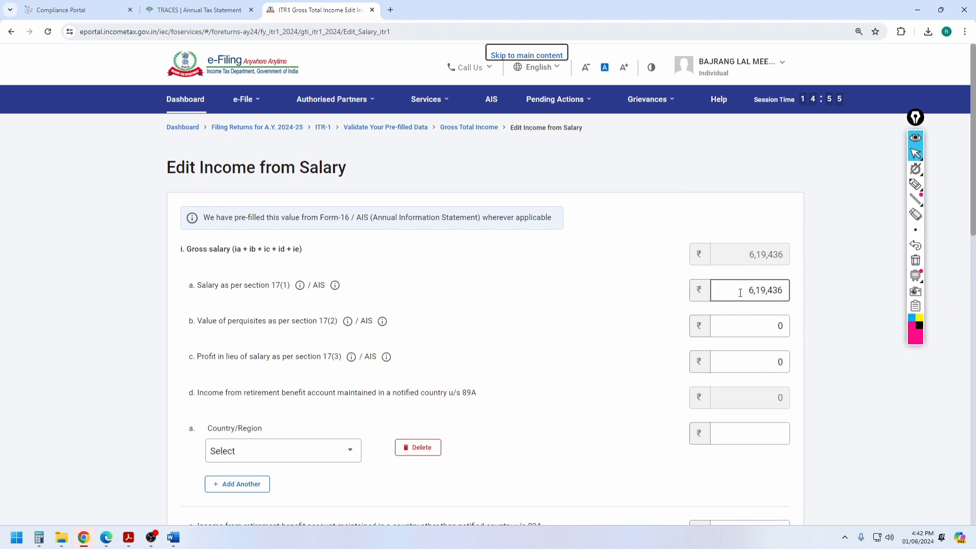
# Step: Select the section 17(1) salary of 739741 in the Form 16 PDF, then return to the portal
pyautogui.click(128, 537)
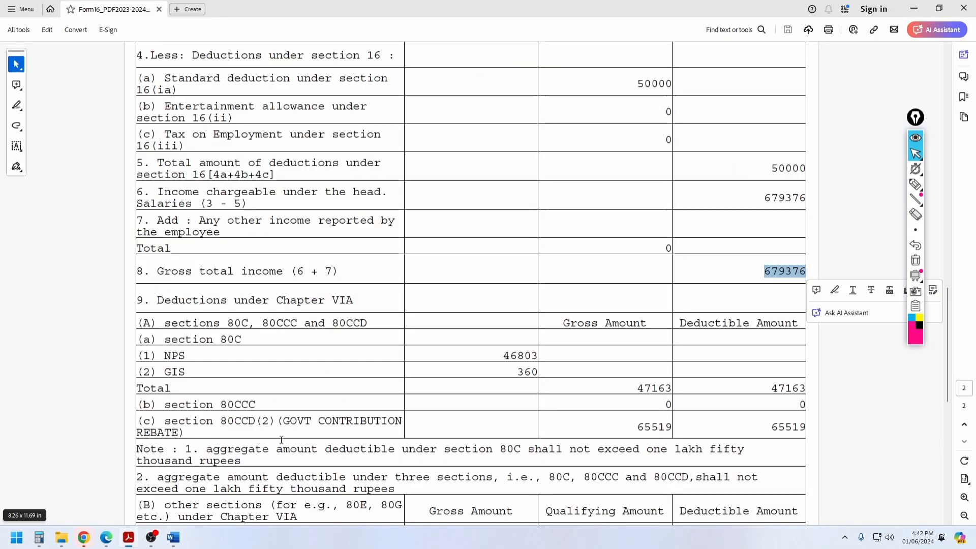
pyautogui.scroll(10, 600, 249)
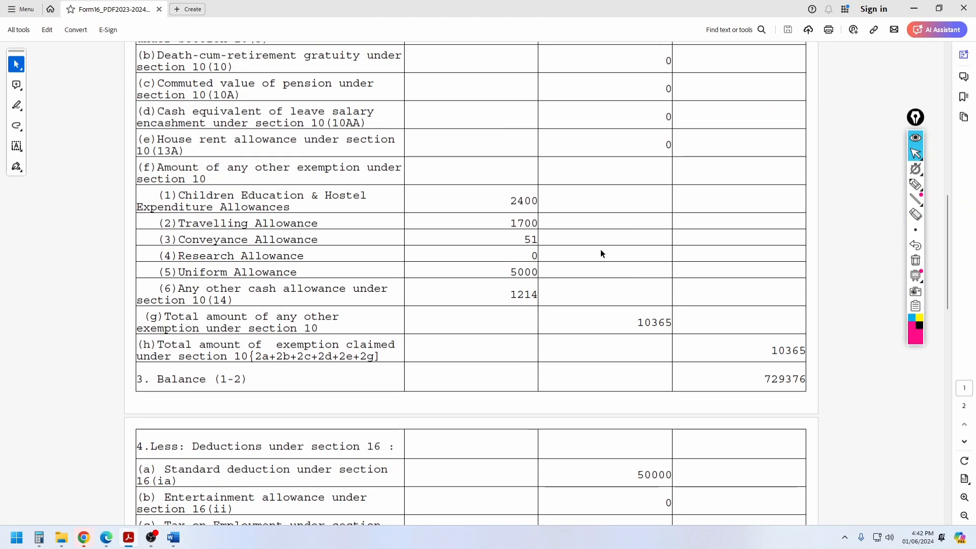
pyautogui.scroll(3, 608, 247)
pyautogui.scroll(-1, 629, 160)
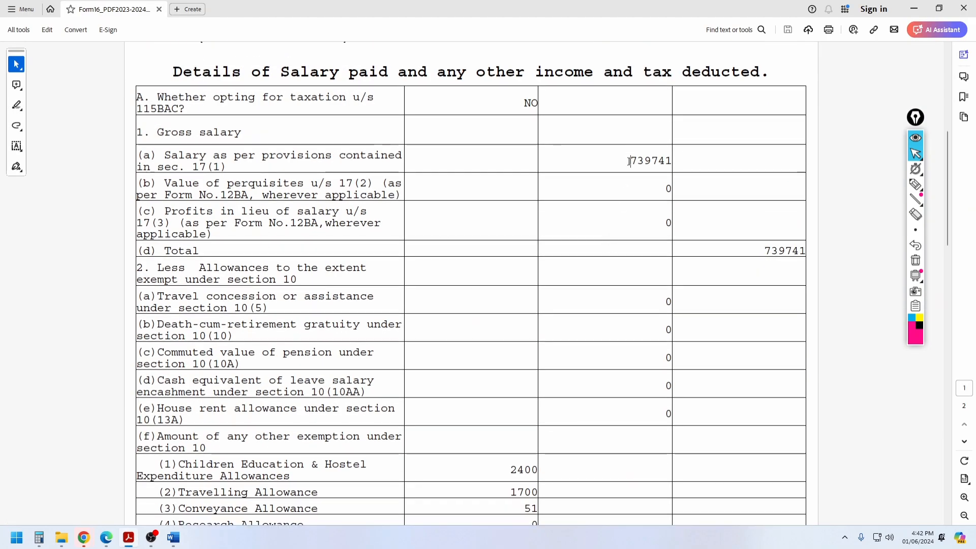
pyautogui.moveTo(630, 161); pyautogui.dragTo(672, 161)
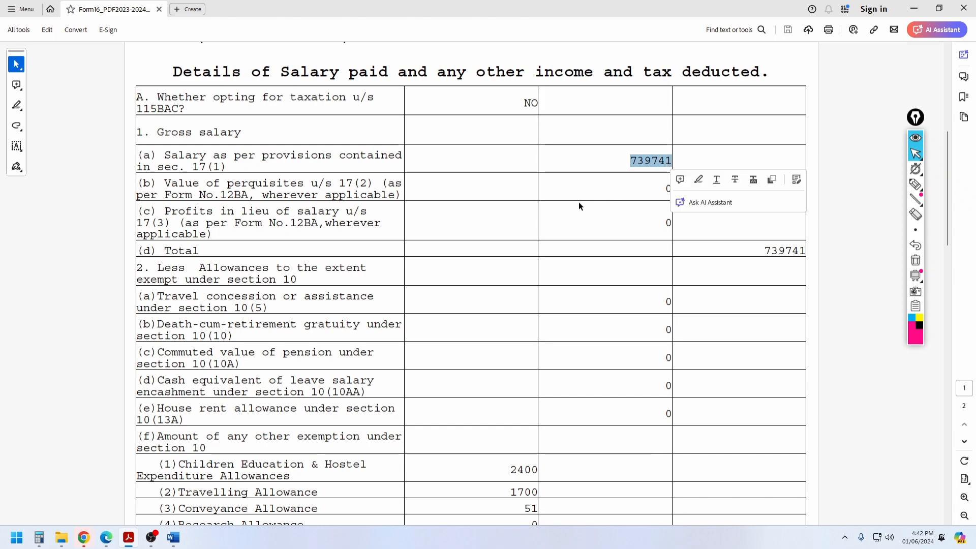
pyautogui.click(85, 541)
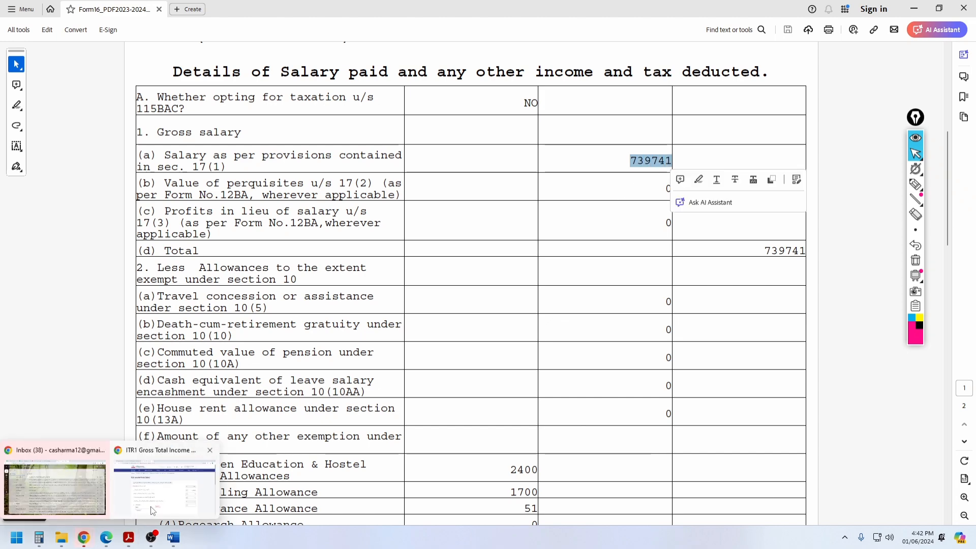
pyautogui.click(153, 509)
# Step: Replace the section 17(1) salary 6,19,436 with 7,39,741 and save the salary edit
pyautogui.moveTo(746, 291); pyautogui.dragTo(830, 290)
pyautogui.write('7')
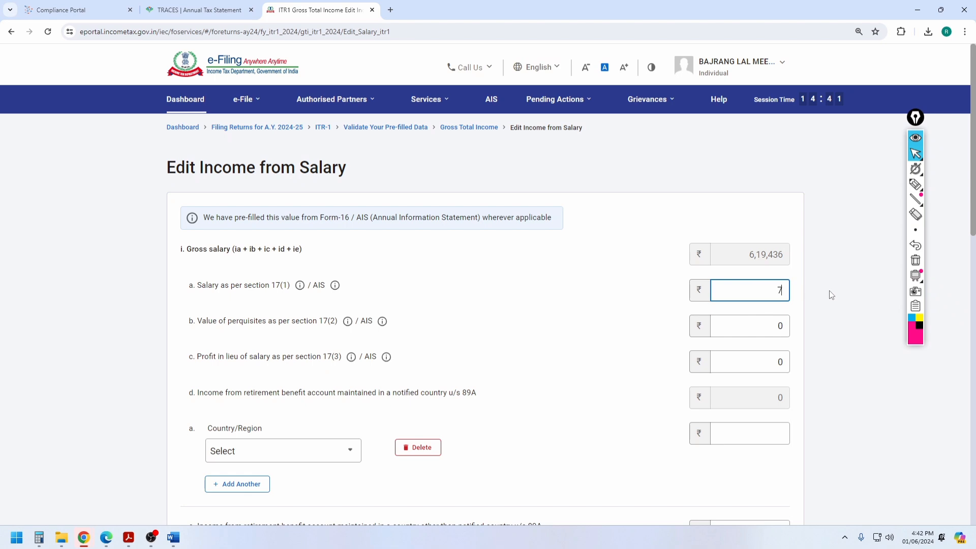
pyautogui.write(',39,741')
pyautogui.click(626, 316)
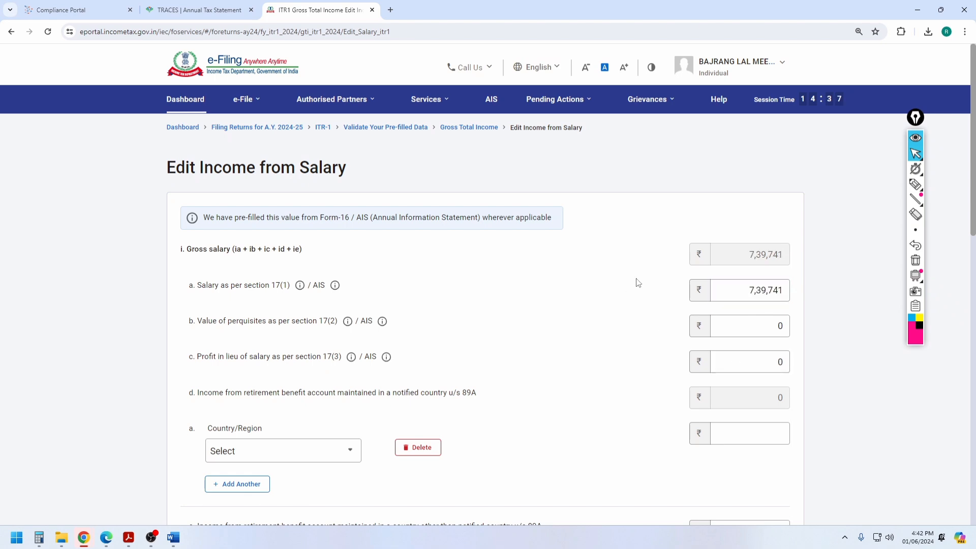
pyautogui.scroll(-3, 639, 283)
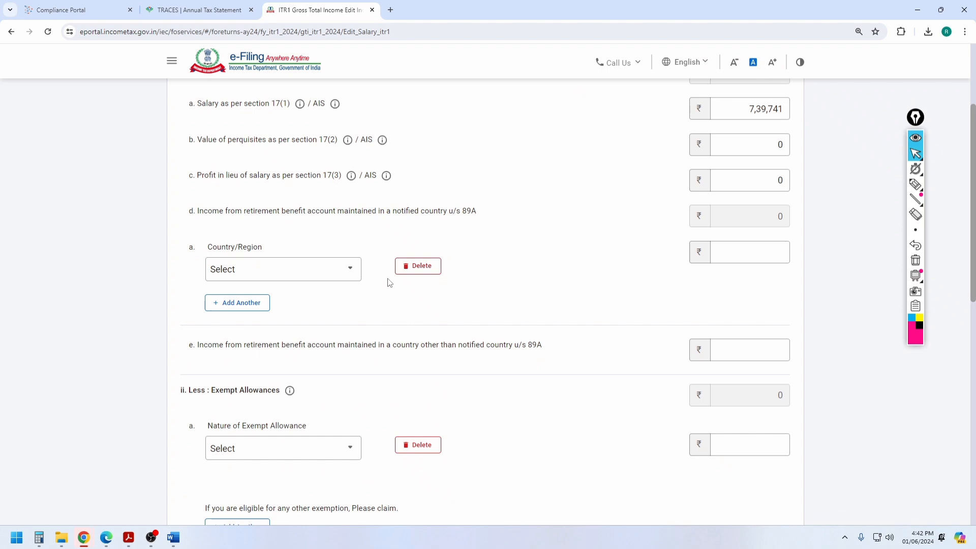
pyautogui.scroll(-3, 503, 218)
pyautogui.scroll(-8, 504, 217)
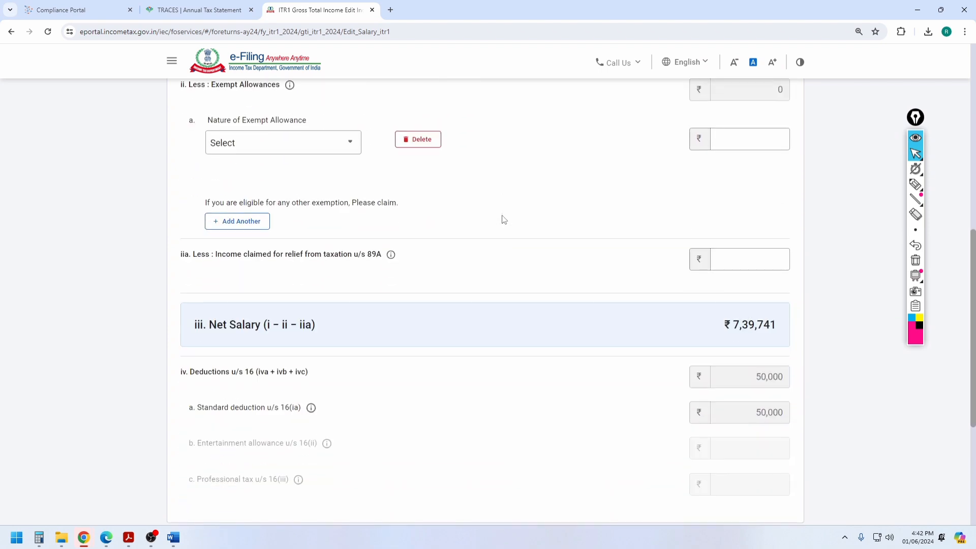
pyautogui.scroll(2, 704, 220)
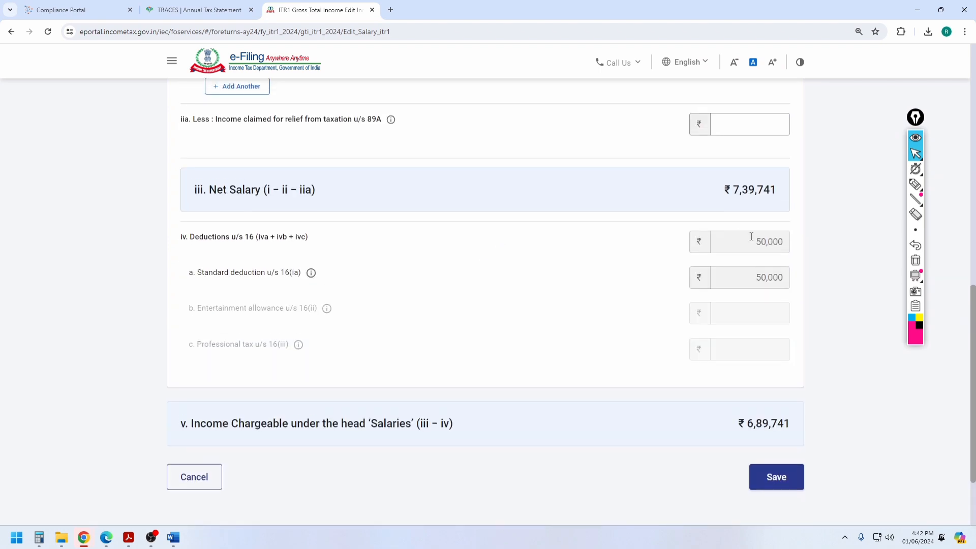
pyautogui.doubleClick(765, 241)
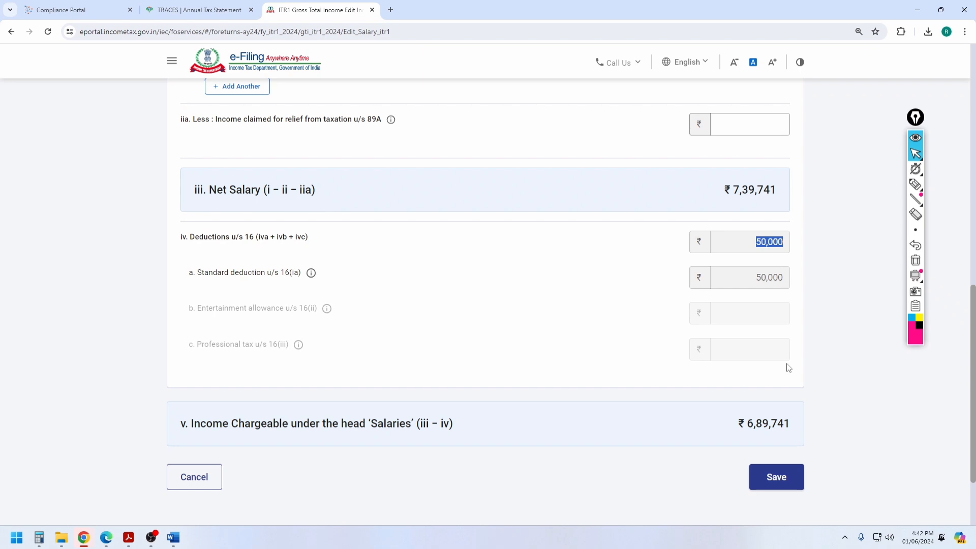
pyautogui.click(773, 477)
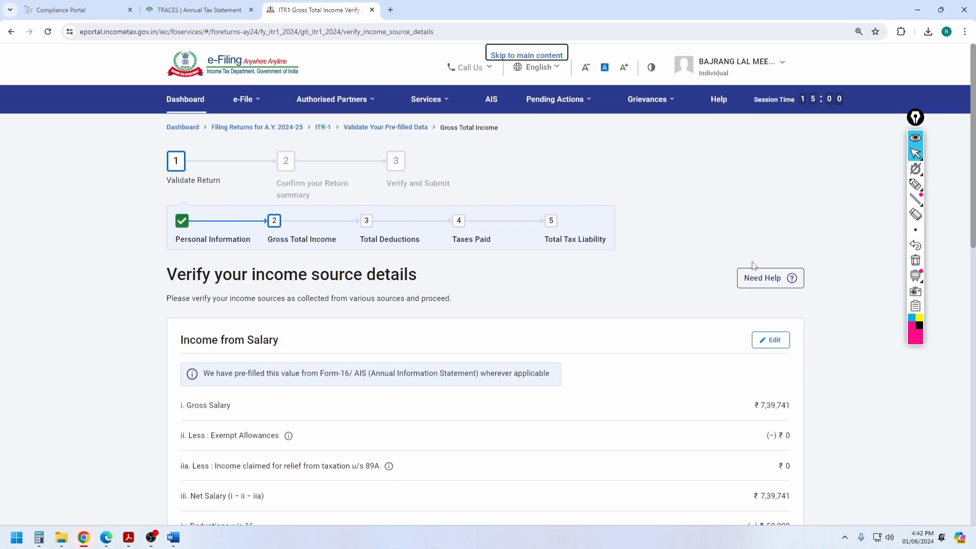
# Step: Add income from other sources, declaring savings bank account interest
pyautogui.scroll(-6, 617, 257)
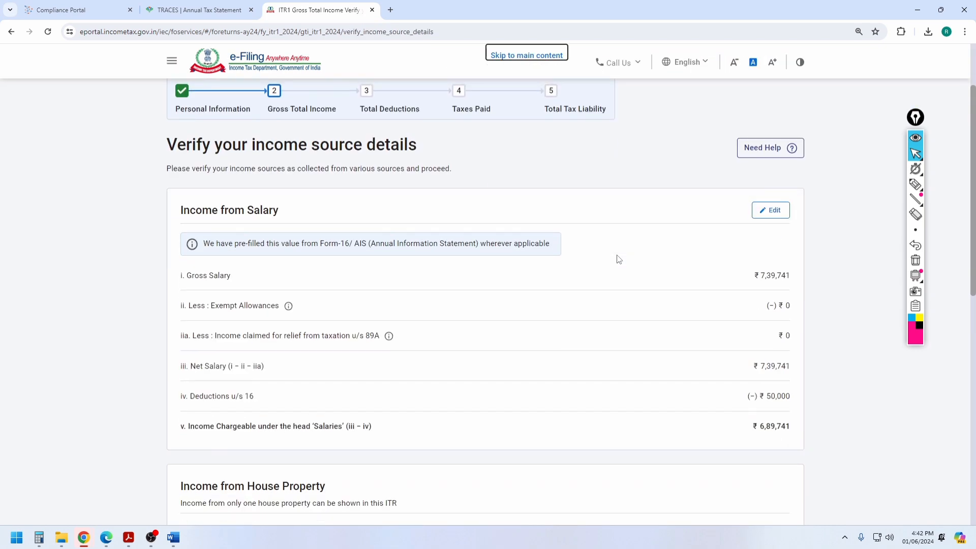
pyautogui.scroll(-2, 250, 195)
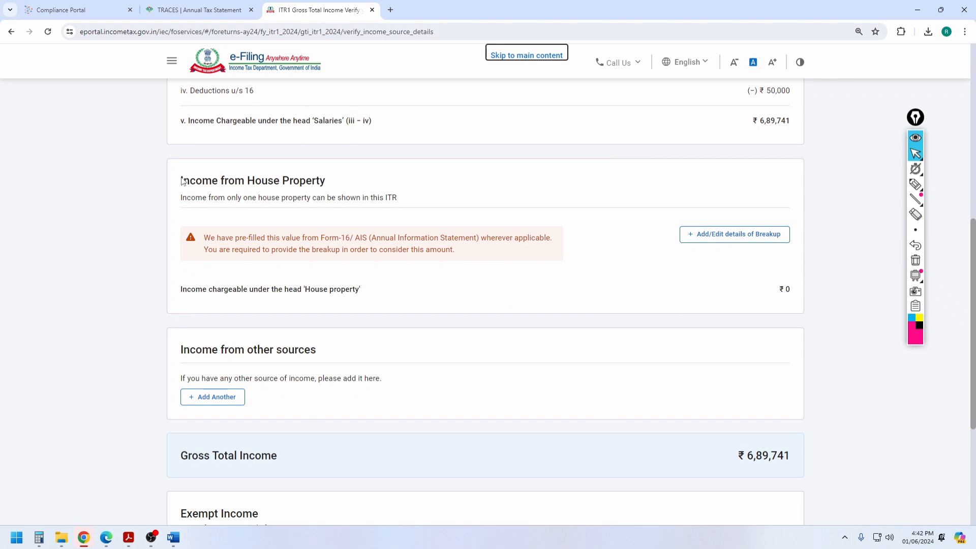
pyautogui.moveTo(182, 182); pyautogui.dragTo(372, 191)
pyautogui.scroll(-2, 219, 265)
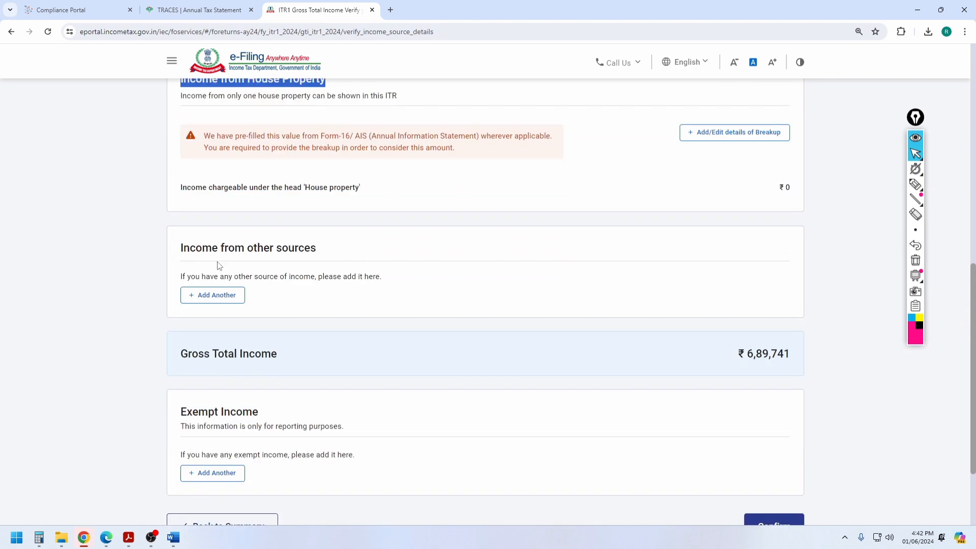
pyautogui.click(212, 298)
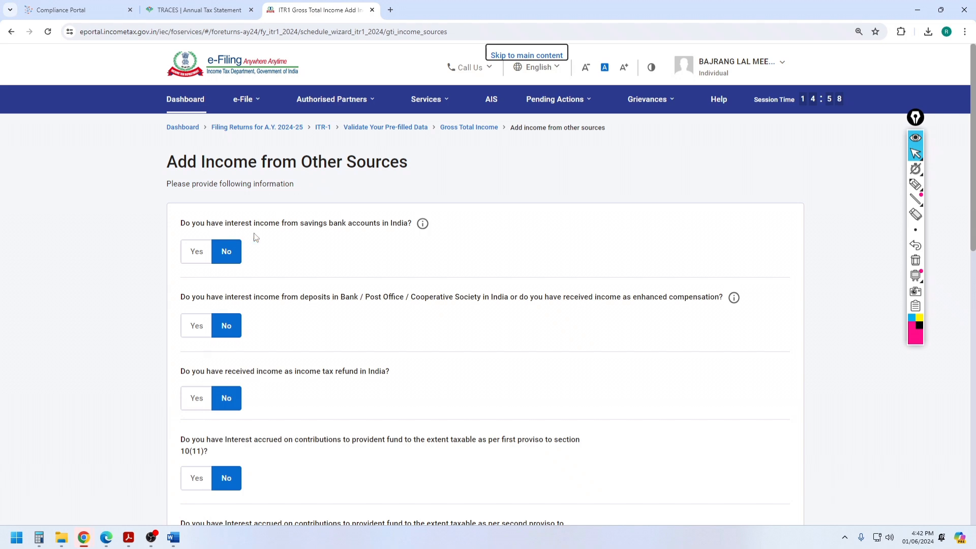
pyautogui.click(193, 254)
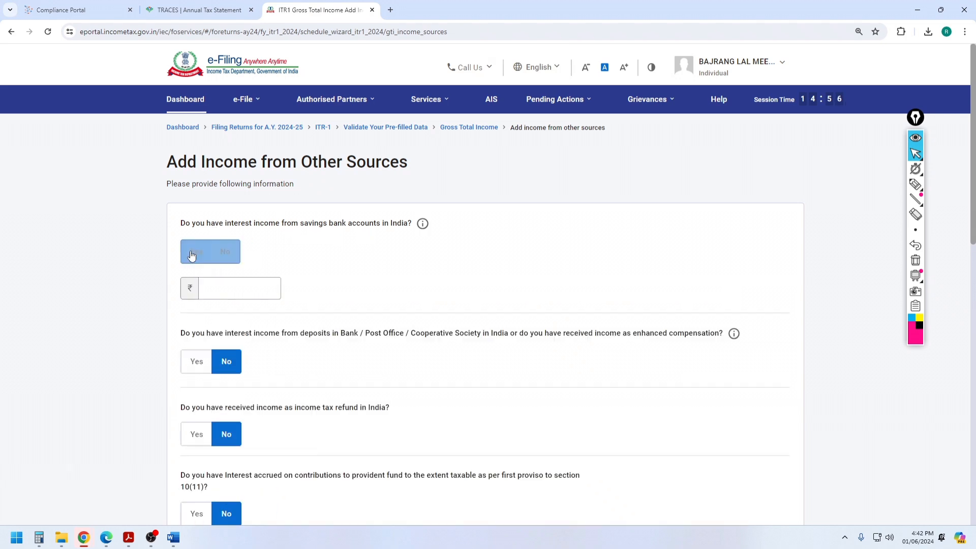
pyautogui.click(230, 285)
pyautogui.write('12')
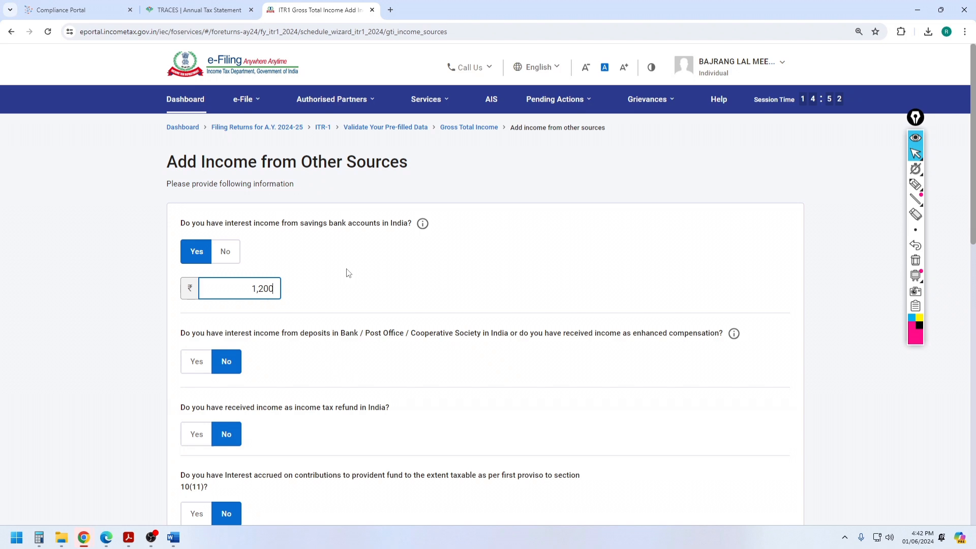
# Step: Answer Yes to deposit interest and enter 10455 matching the AIS figure, then continue
pyautogui.scroll(-2, 364, 263)
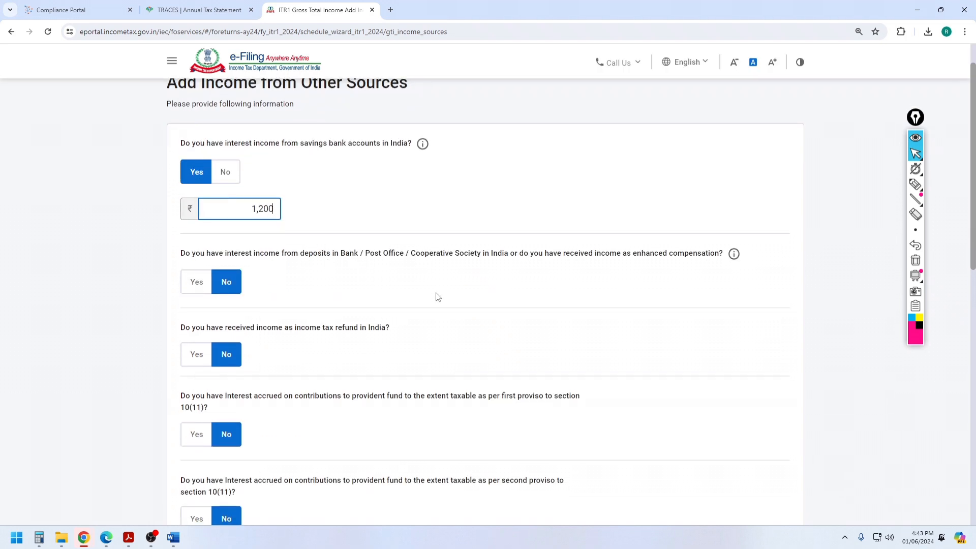
pyautogui.click(207, 287)
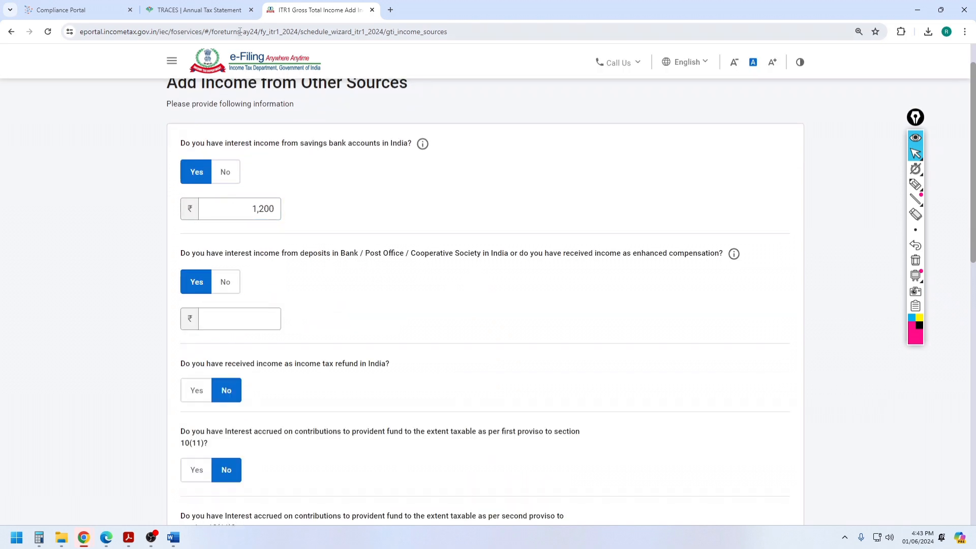
pyautogui.click(225, 12)
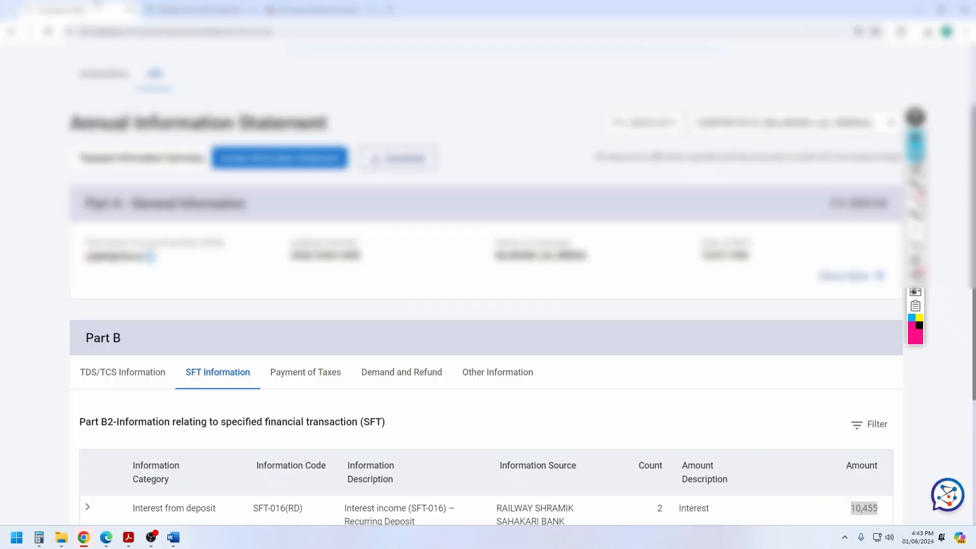
pyautogui.scroll(-5, 549, 250)
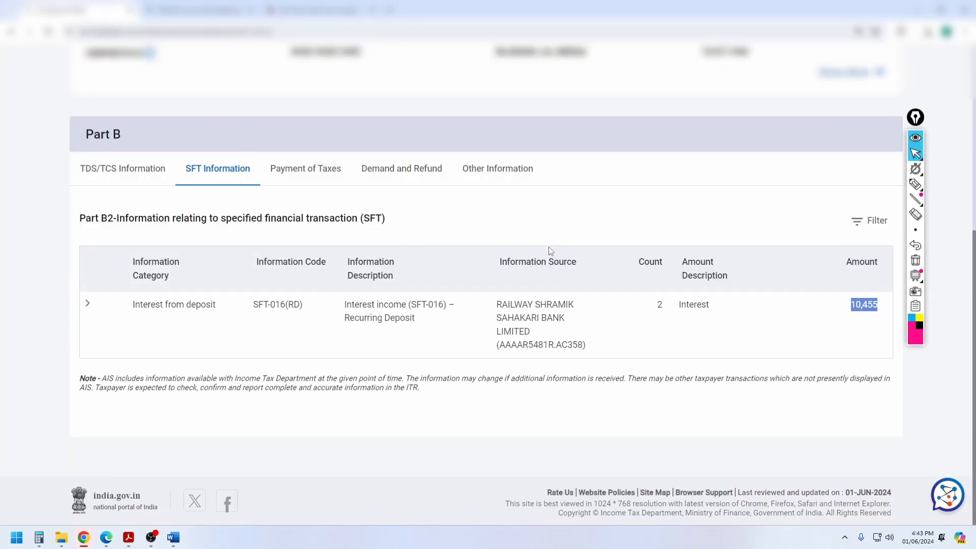
pyautogui.click(859, 327)
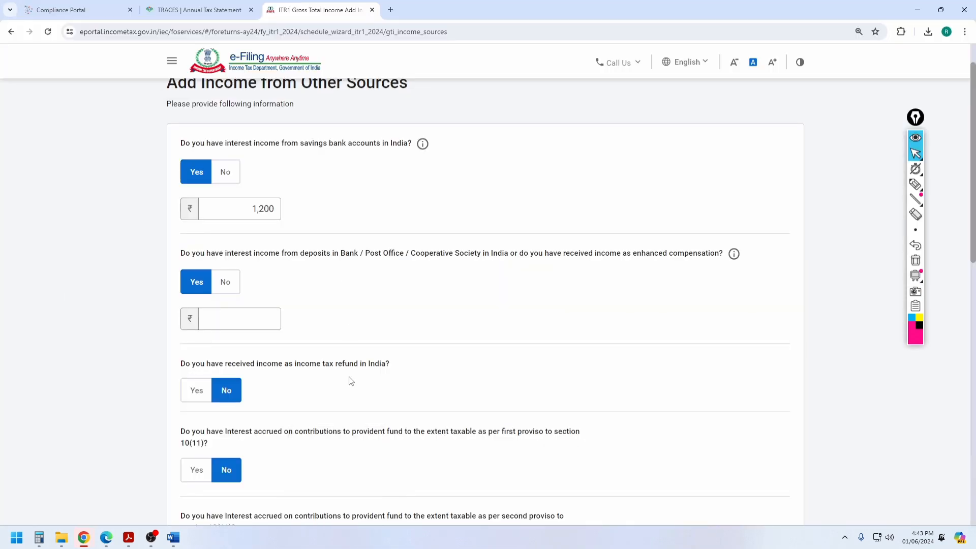
pyautogui.click(259, 315)
pyautogui.write('10455')
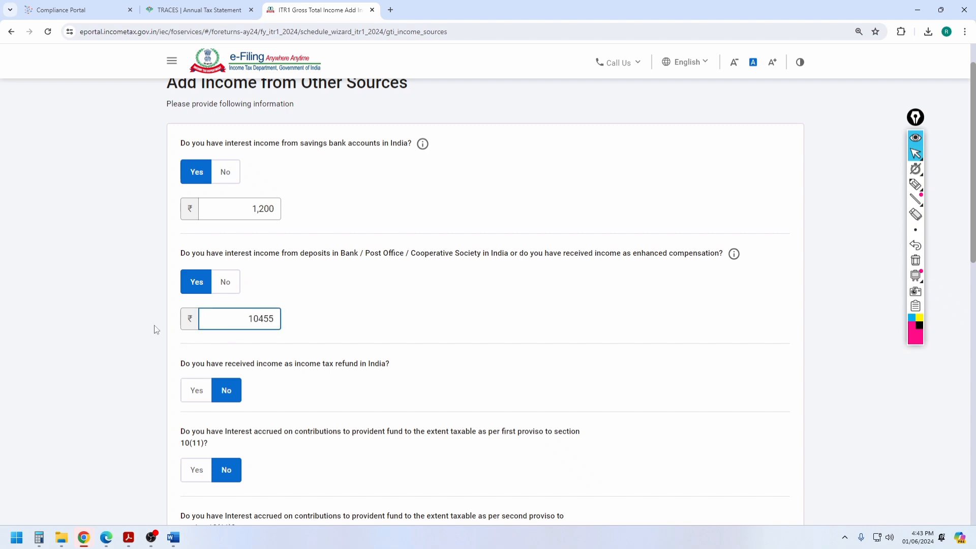
pyautogui.click(123, 309)
pyautogui.scroll(-12, 123, 309)
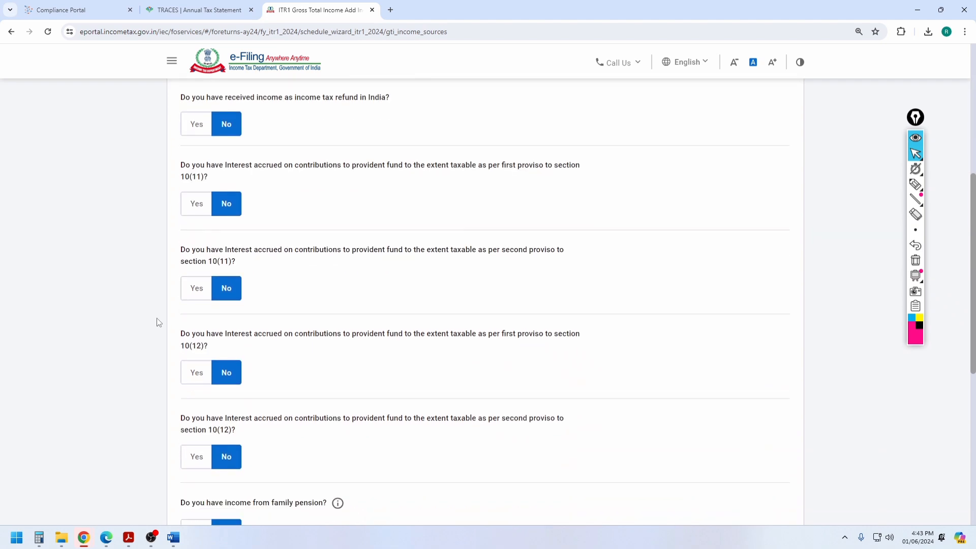
pyautogui.click(777, 387)
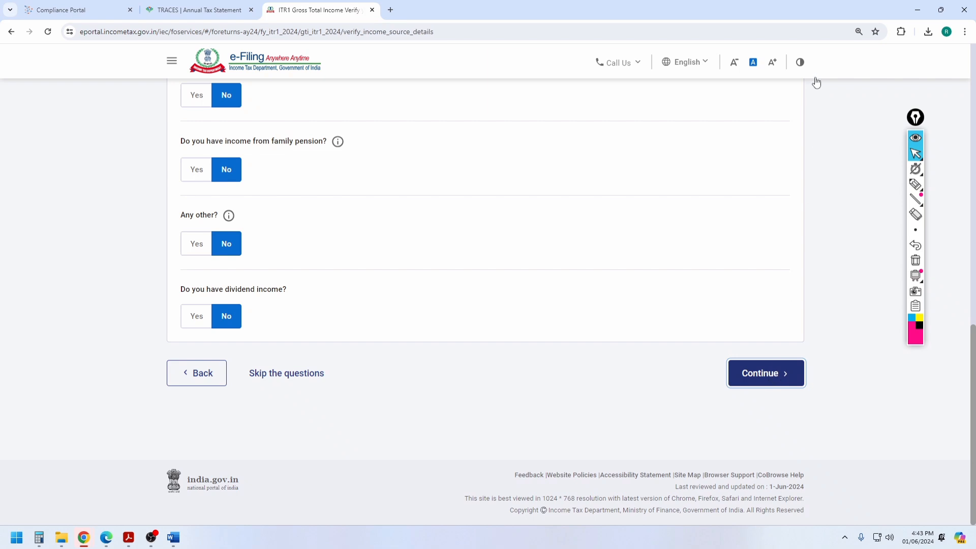
# Step: Change the savings bank interest from 1,200 to 55 and save it
pyautogui.scroll(-4, 673, 323)
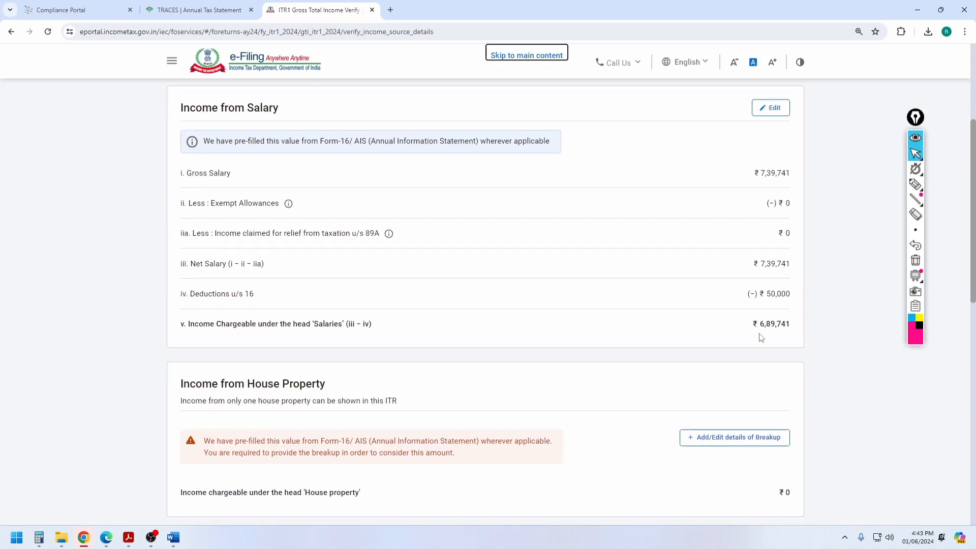
pyautogui.scroll(-8, 761, 338)
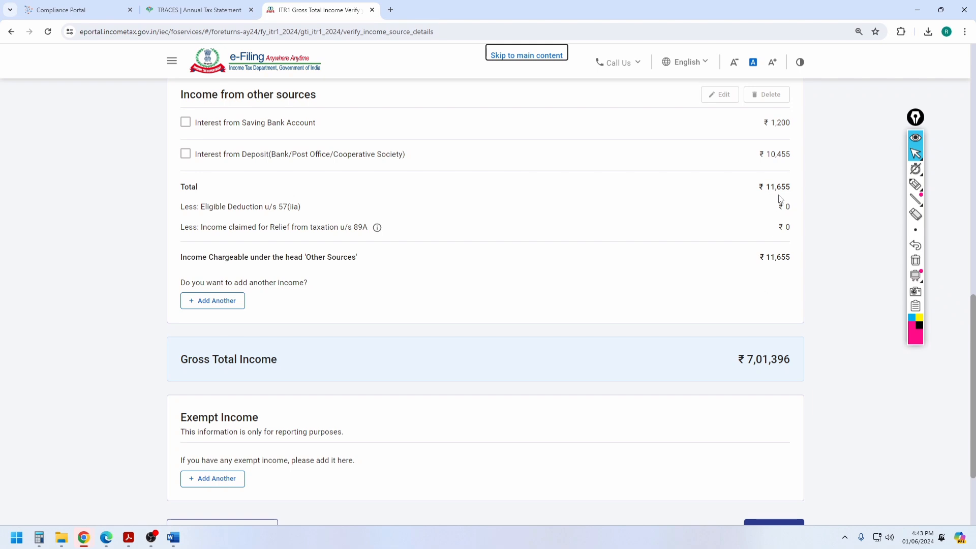
pyautogui.scroll(2, 305, 162)
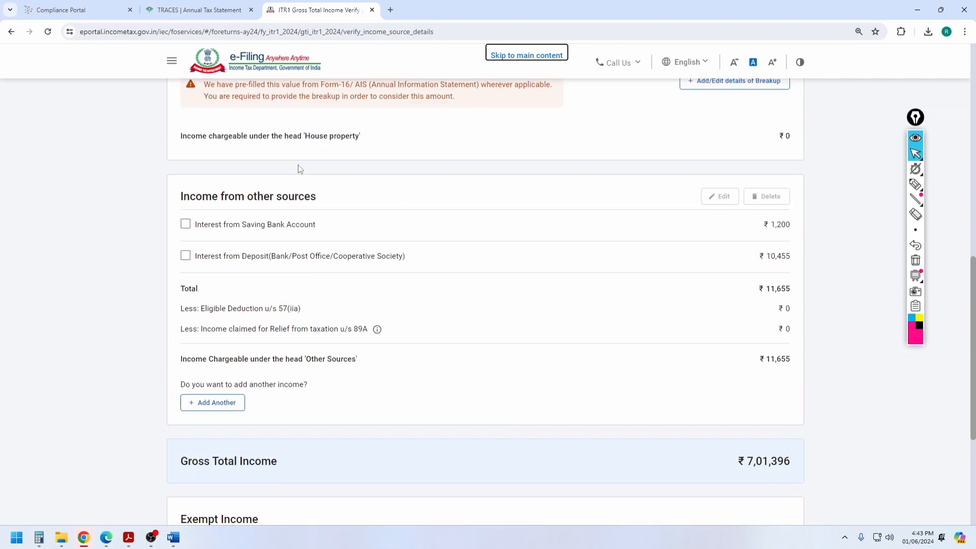
pyautogui.click(186, 226)
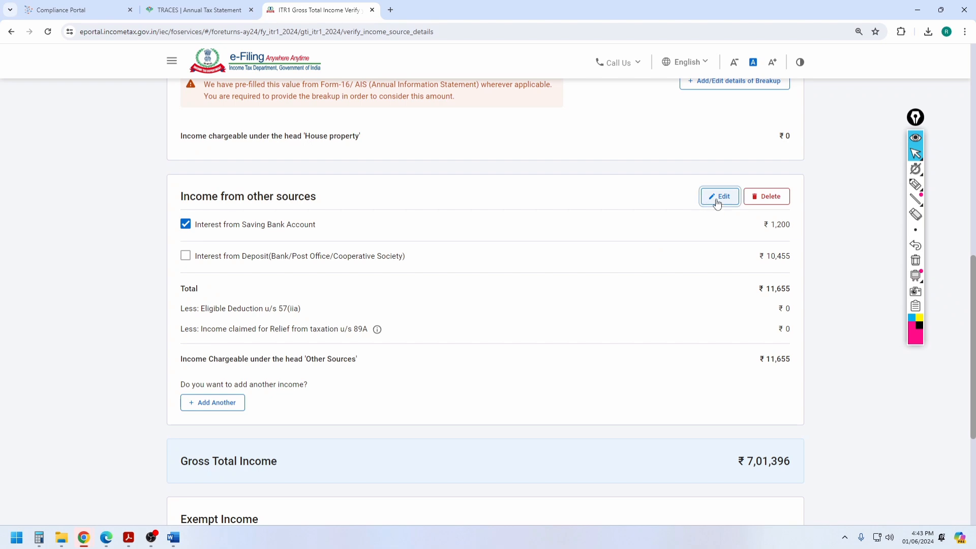
pyautogui.click(719, 197)
pyautogui.moveTo(460, 229); pyautogui.dragTo(642, 231)
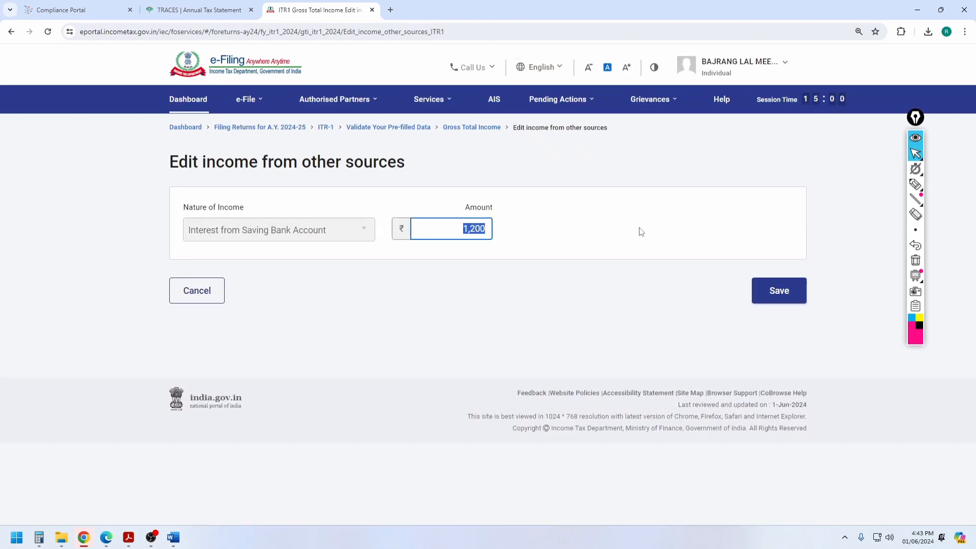
pyautogui.write('55')
pyautogui.click(785, 293)
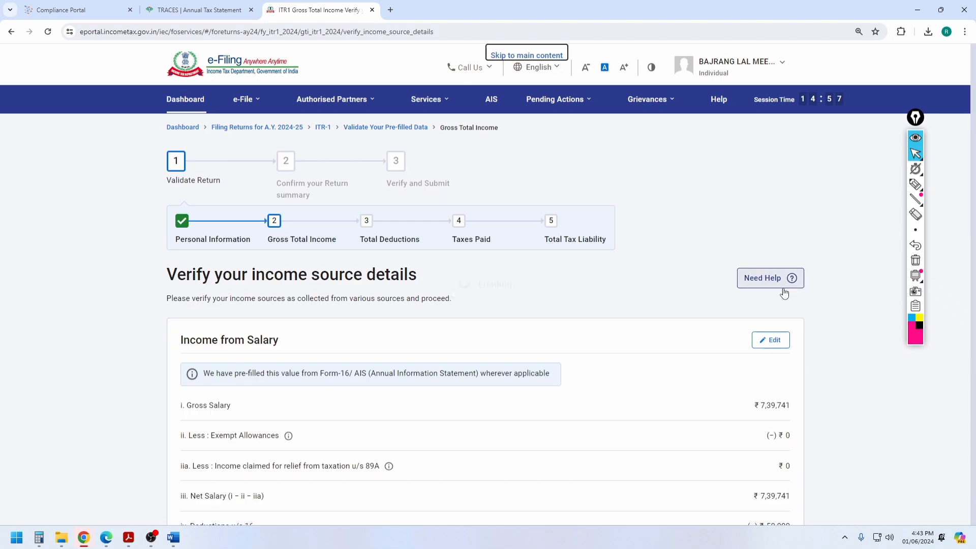
# Step: Confirm the Gross Total Income of ₹7,00,251
pyautogui.scroll(-15, 742, 291)
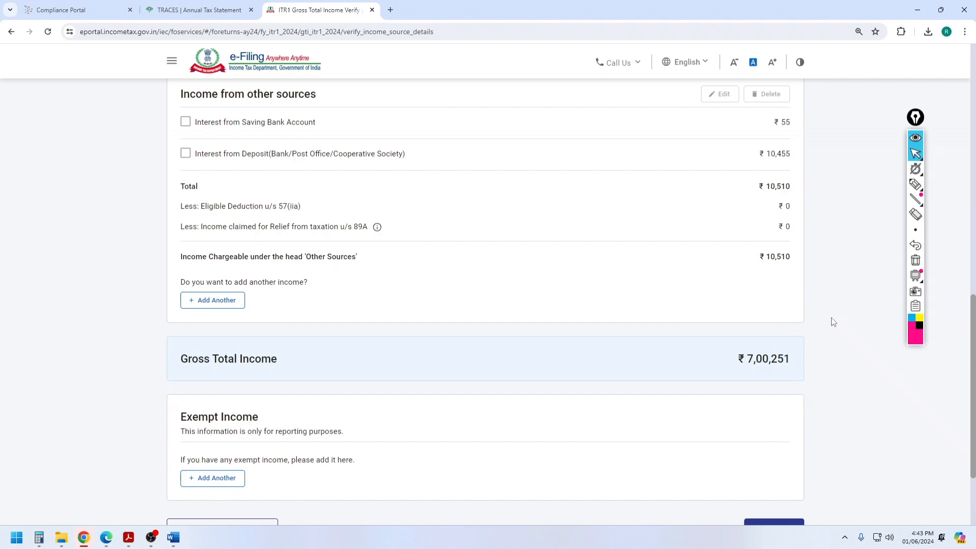
pyautogui.scroll(-3, 807, 325)
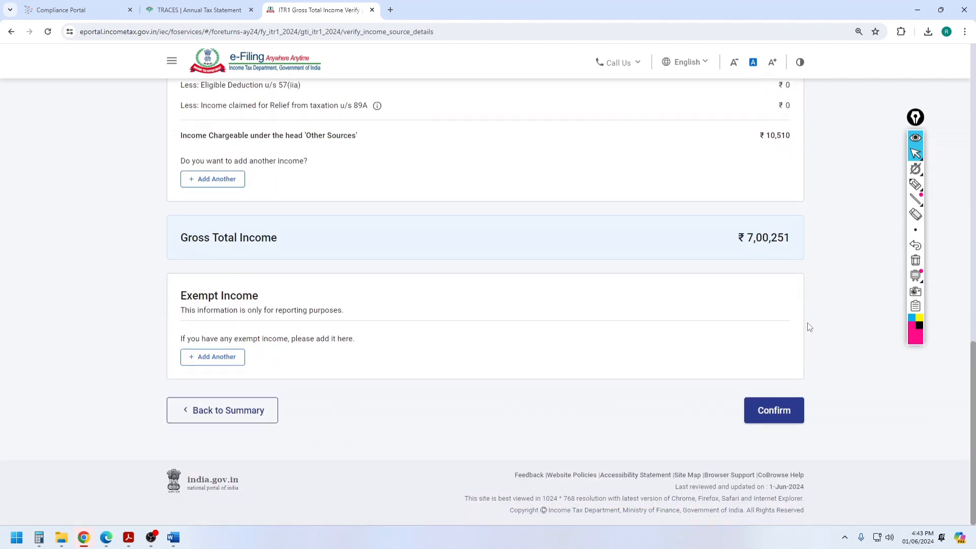
pyautogui.click(774, 412)
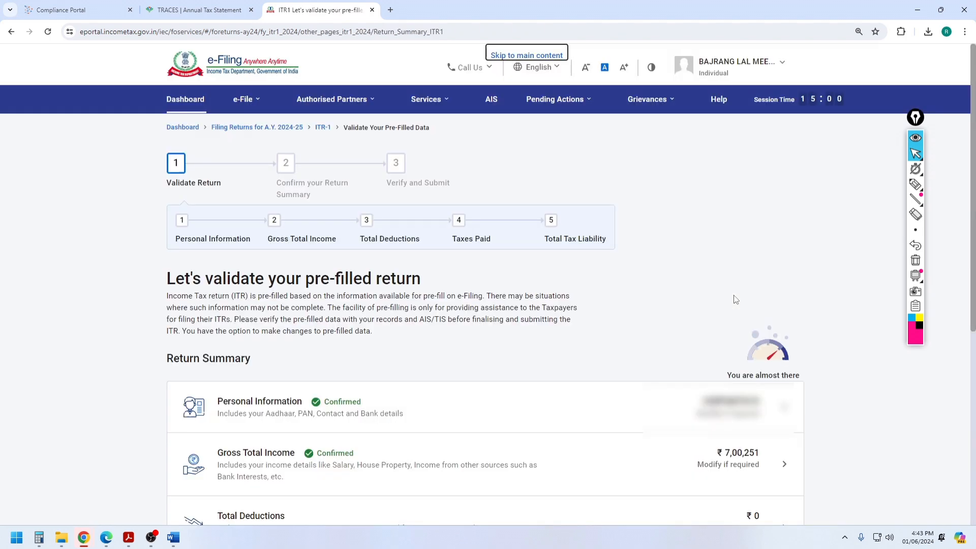
# Step: Open the Total Deductions section from the return summary
pyautogui.scroll(-6, 610, 277)
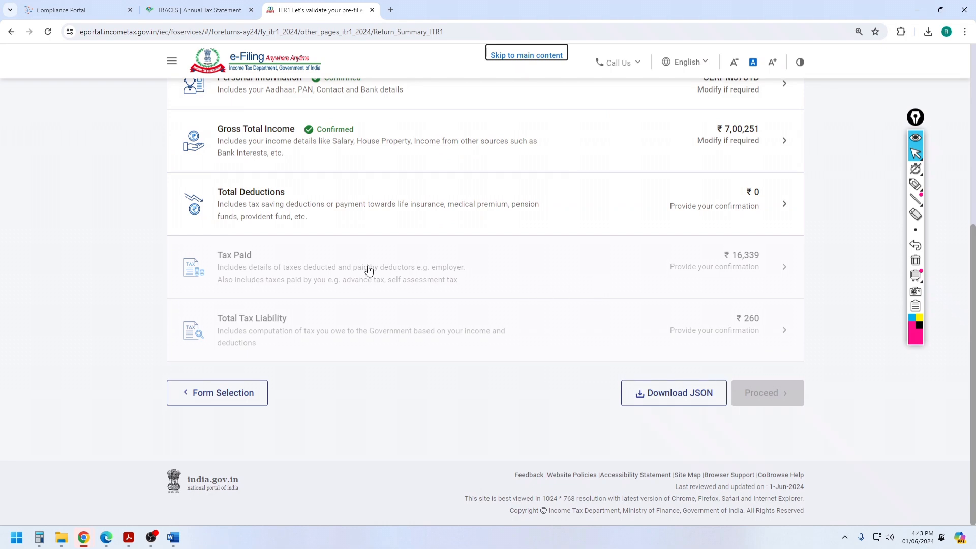
pyautogui.click(273, 200)
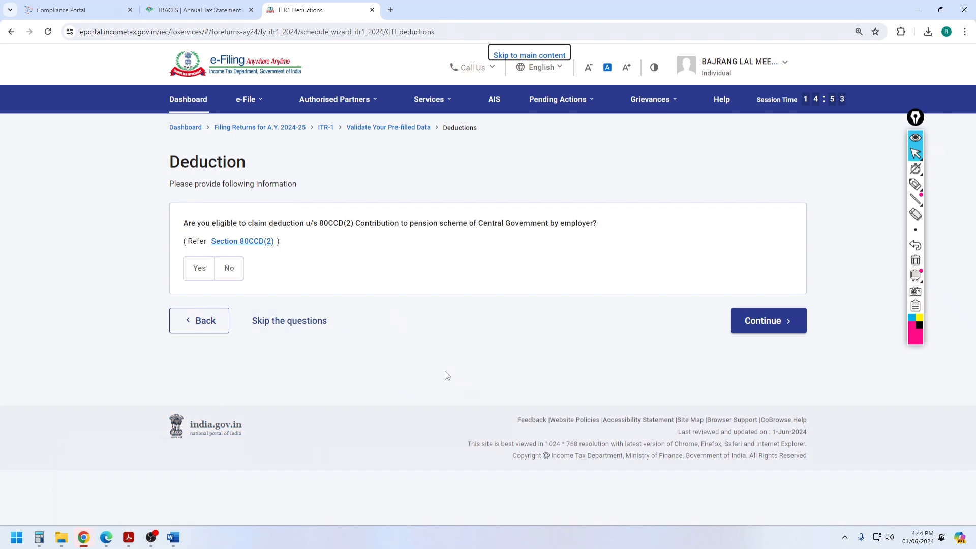
pyautogui.hotkey('alt', 'Tab')
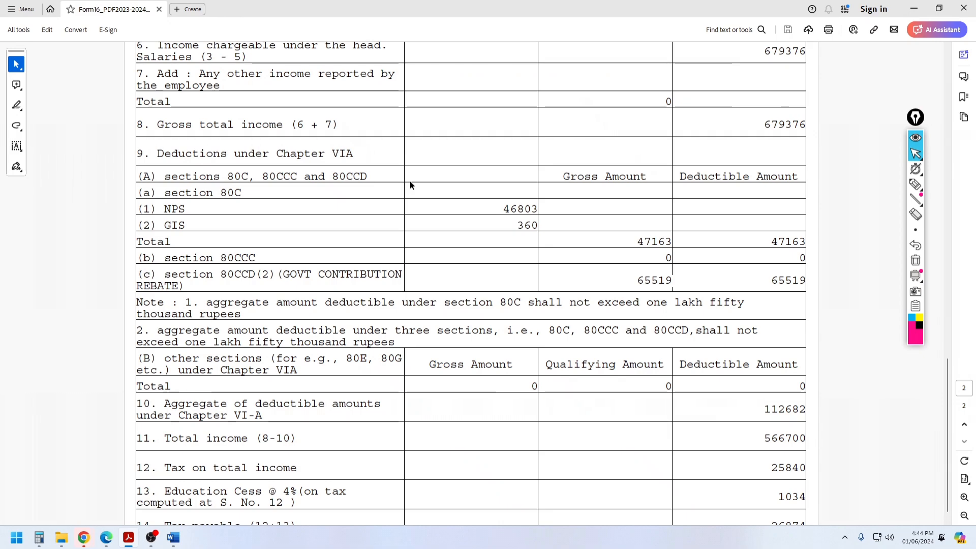
pyautogui.scroll(1, 409, 183)
pyautogui.hotkey('alt', 'Tab')
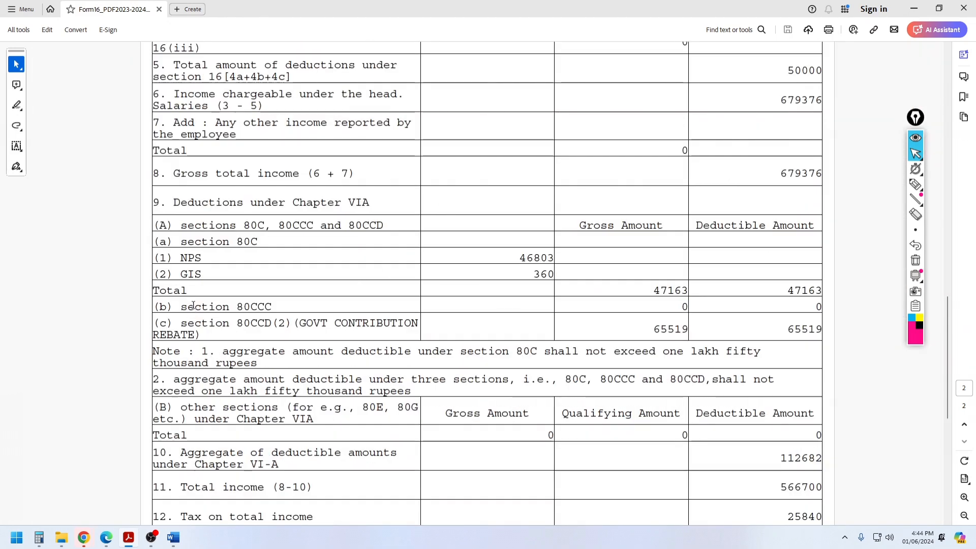
pyautogui.moveTo(180, 323); pyautogui.dragTo(661, 328)
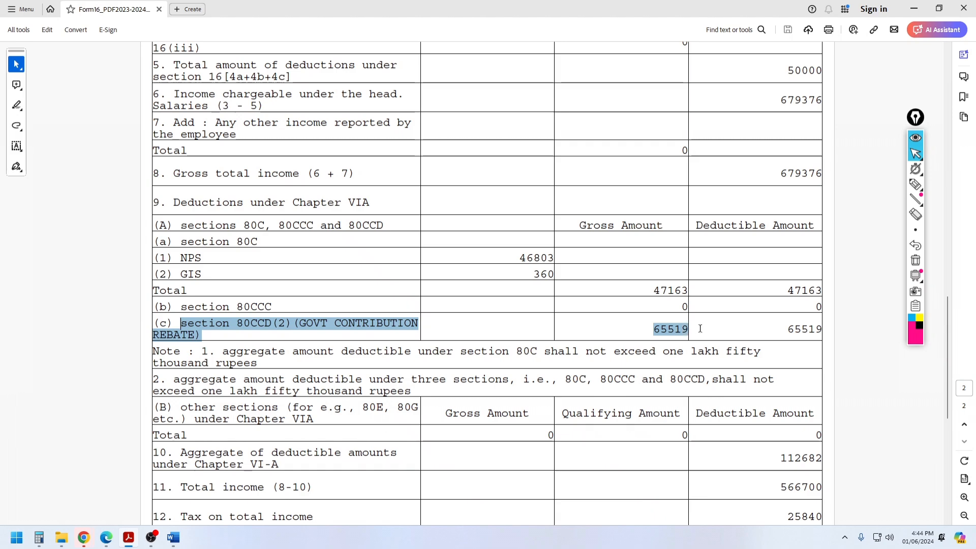
pyautogui.click(657, 336)
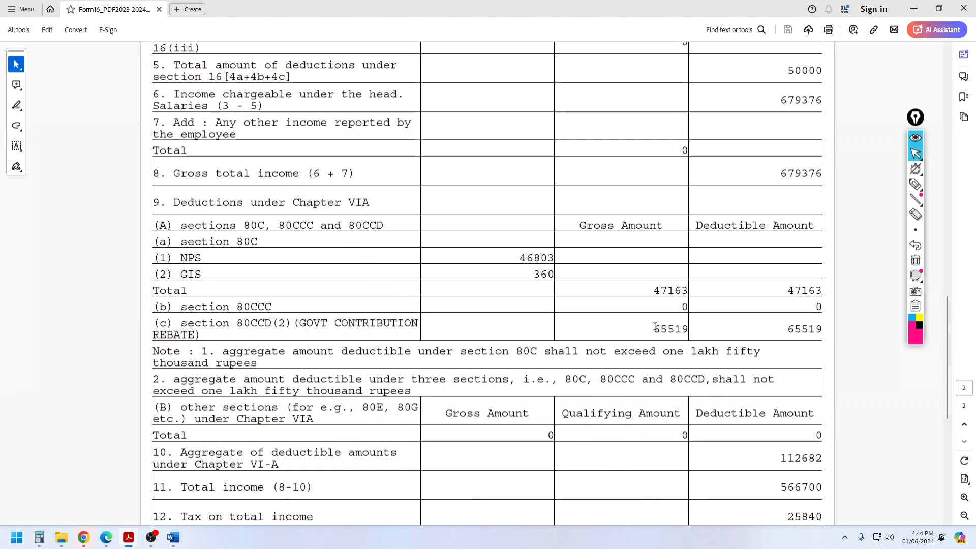
pyautogui.moveTo(84, 537)
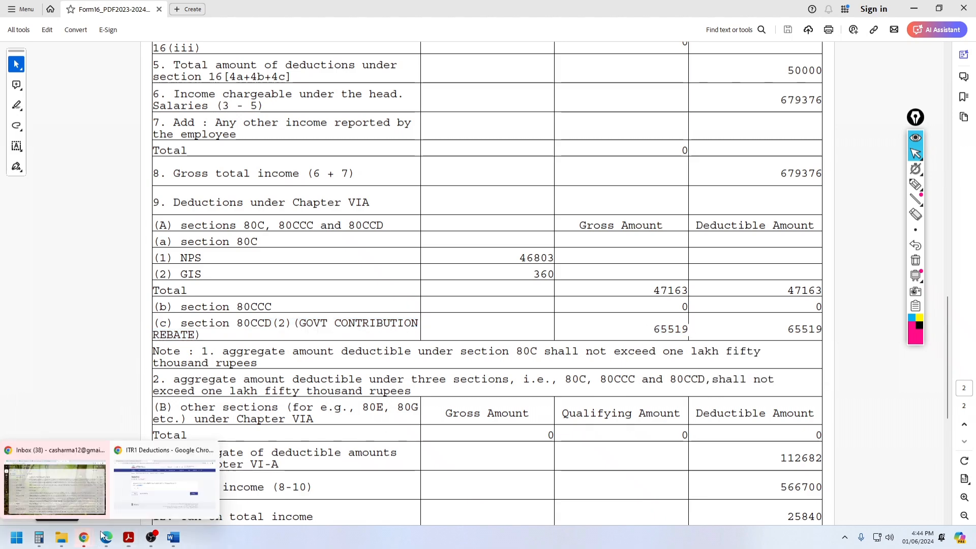
pyautogui.click(181, 490)
# Step: Claim the employer's ₹65,519 pension contribution under 80CCD(2), checking the amount against Form 16
pyautogui.click(200, 268)
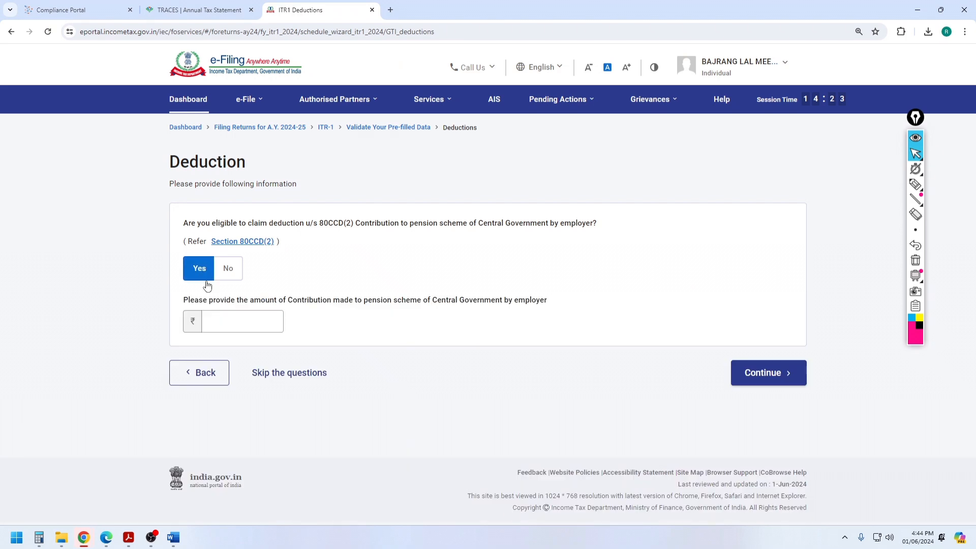
pyautogui.click(249, 326)
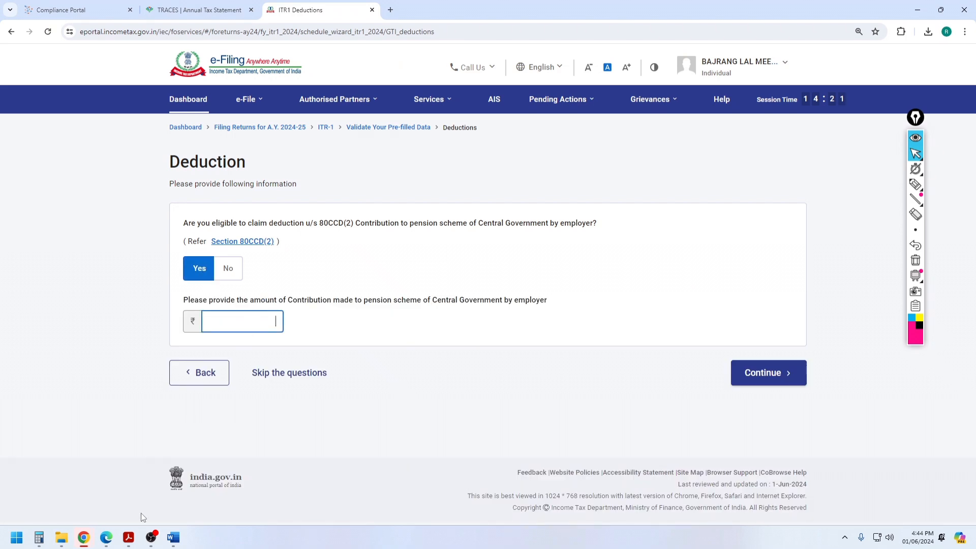
pyautogui.click(129, 538)
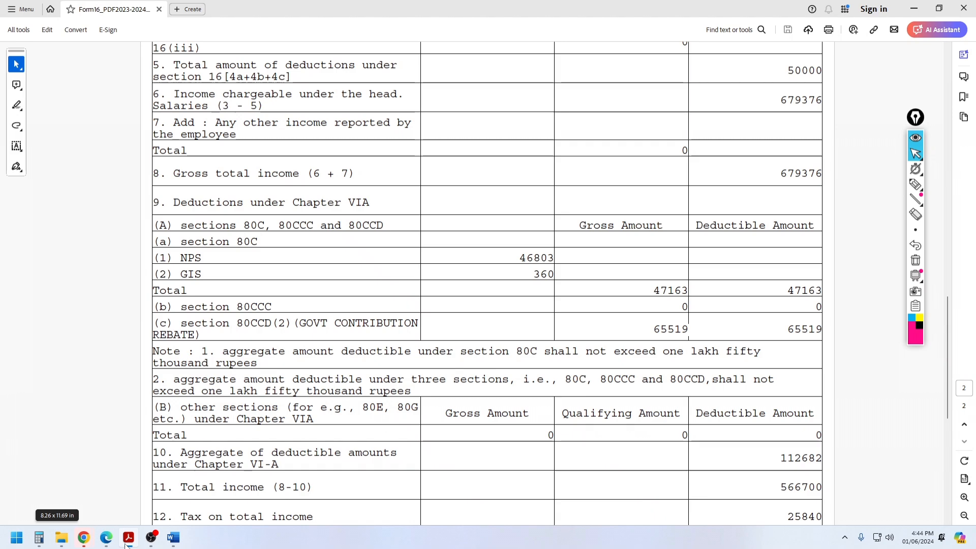
pyautogui.click(127, 543)
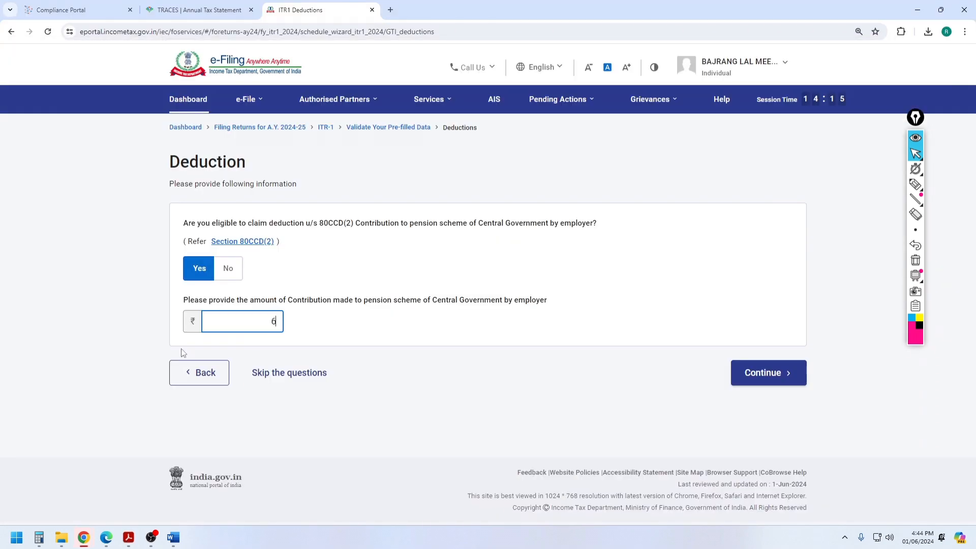
pyautogui.write('65,519')
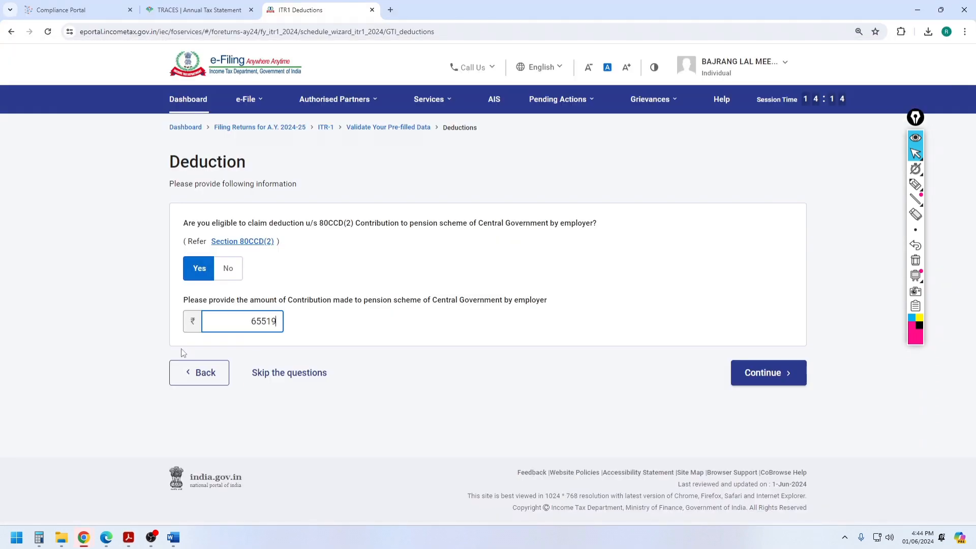
pyautogui.click(761, 364)
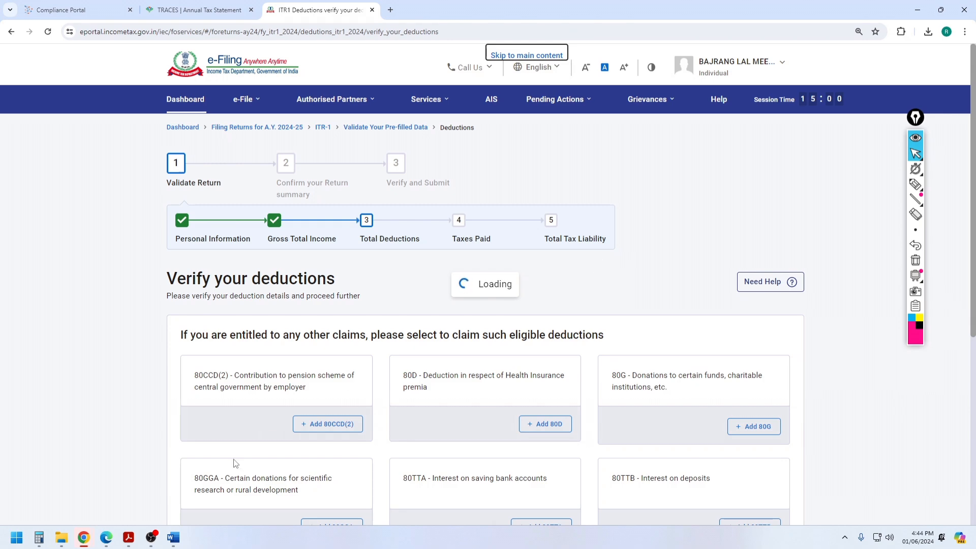
# Step: Recheck Form 16, then confirm the deductions and return to the summary
pyautogui.click(129, 537)
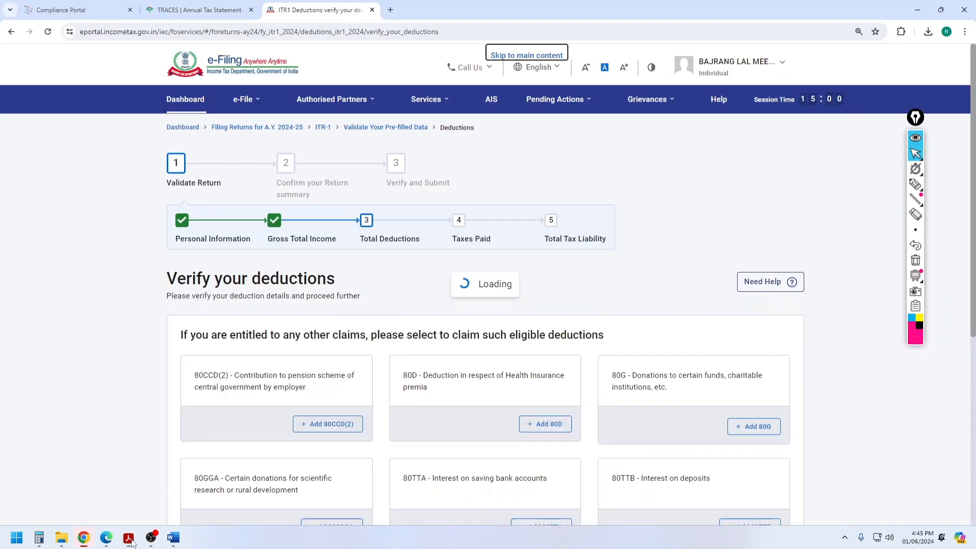
pyautogui.click(130, 540)
pyautogui.scroll(-3, 633, 269)
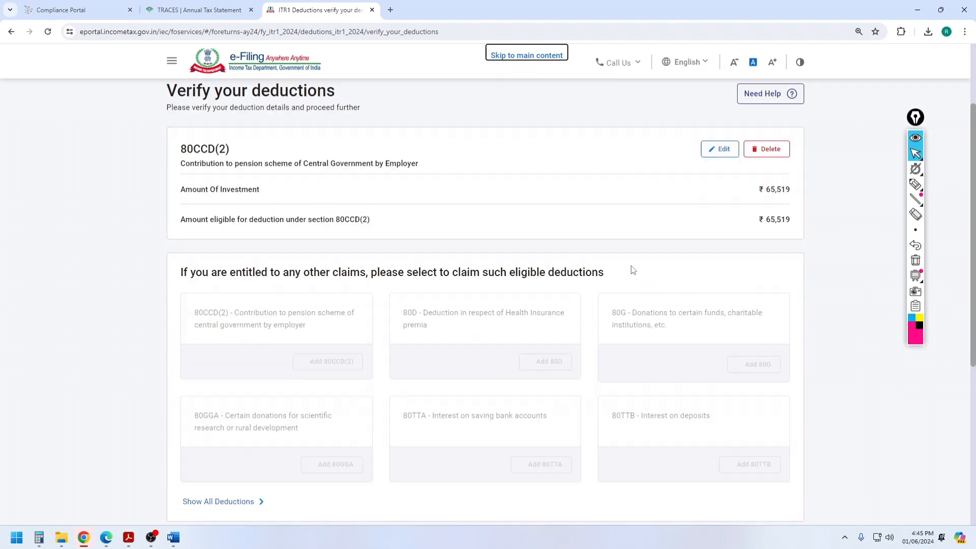
pyautogui.scroll(-5, 633, 269)
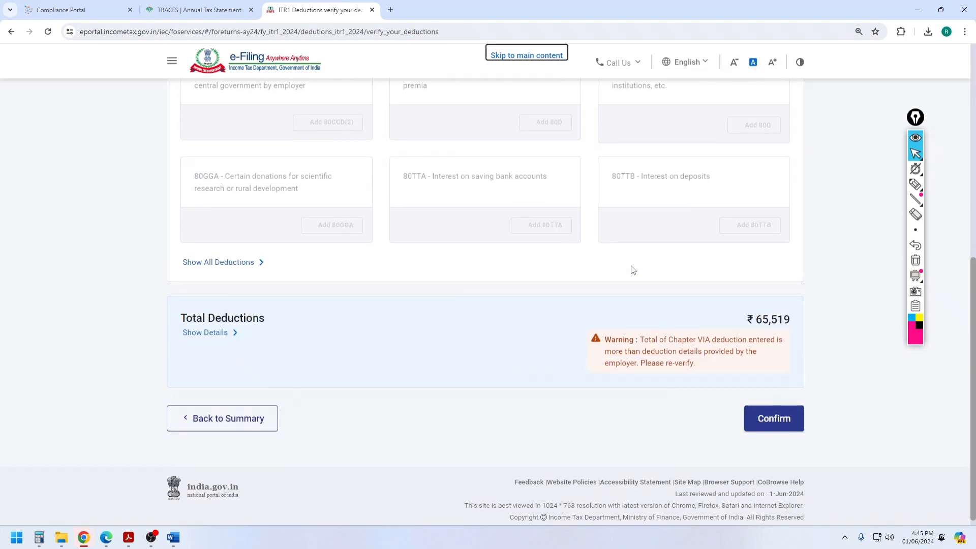
pyautogui.click(785, 413)
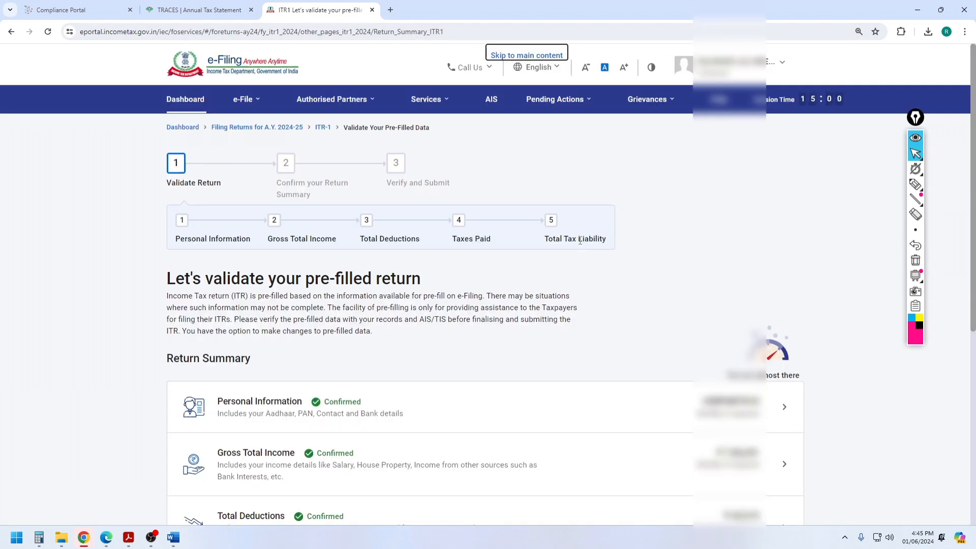
# Step: Open the Taxes Paid section and compare it with the tax figures in Form 16
pyautogui.scroll(-5, 338, 309)
pyautogui.click(281, 266)
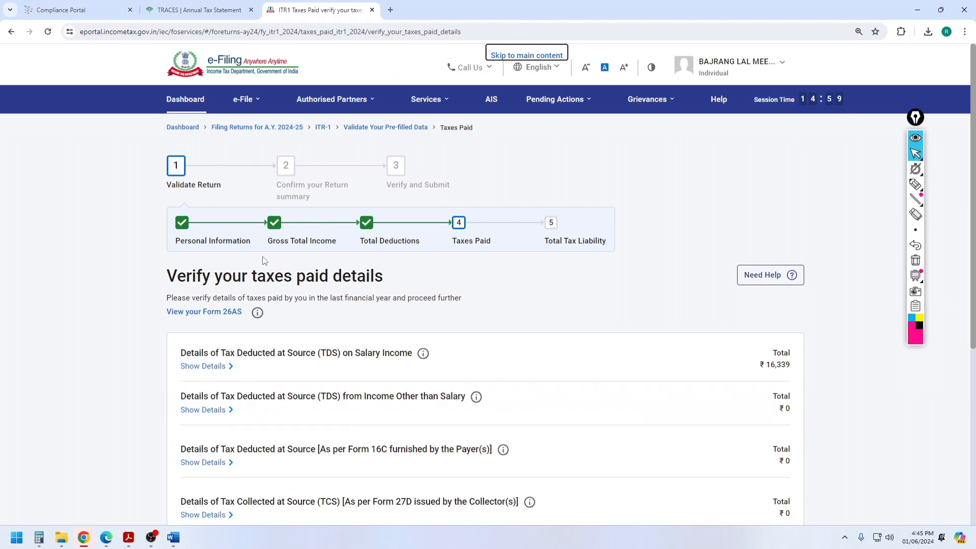
pyautogui.scroll(-3, 431, 227)
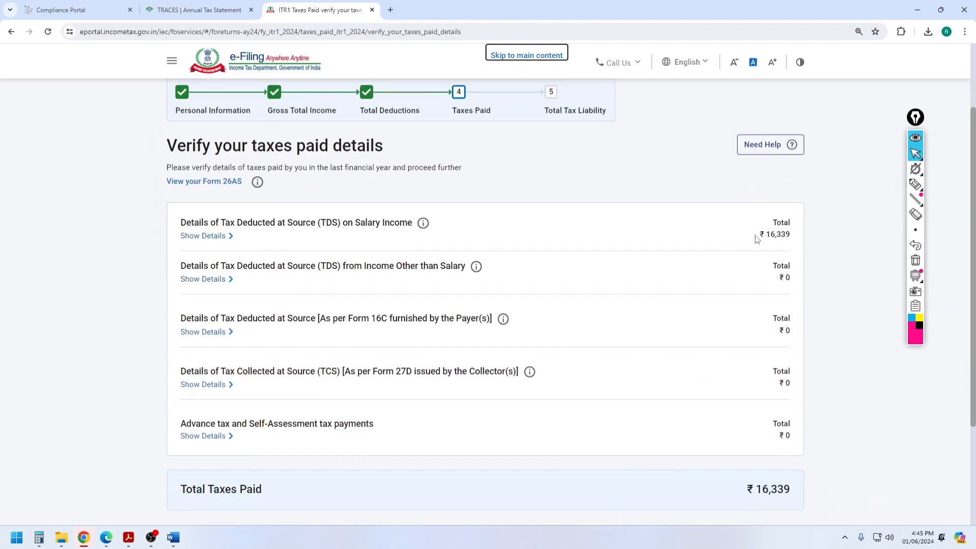
pyautogui.click(128, 537)
pyautogui.scroll(-6, 571, 260)
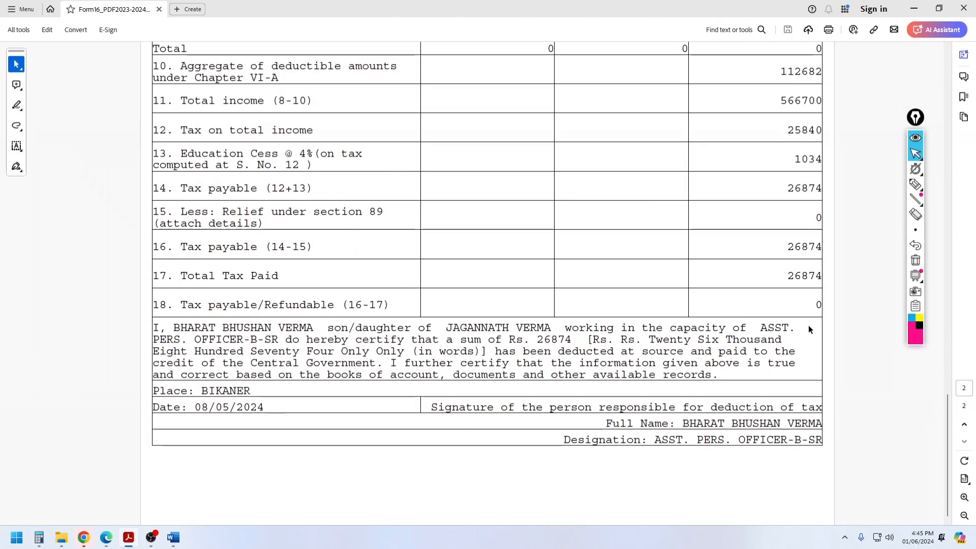
pyautogui.scroll(1, 809, 325)
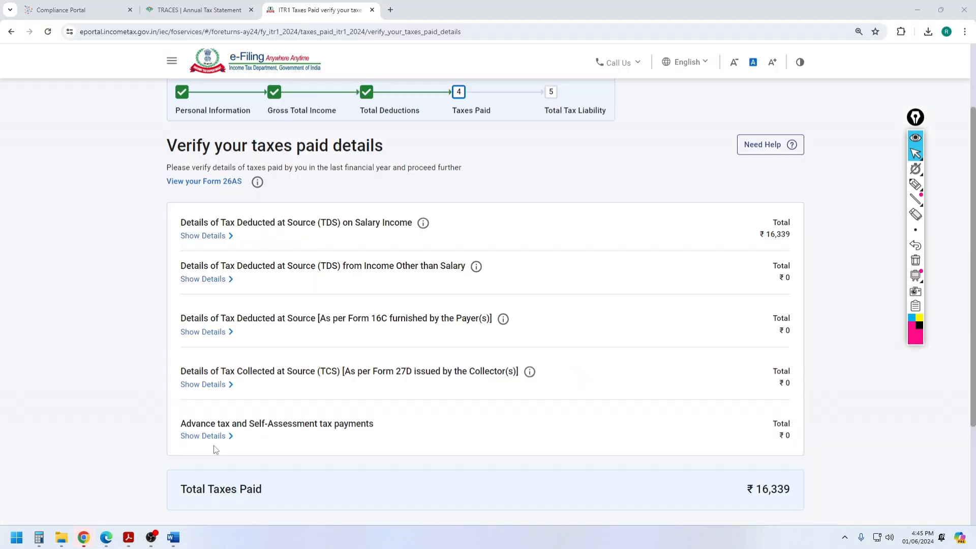
pyautogui.click(83, 537)
# Step: Expand the salary TDS deductor details and match the ₹16,339 total against Form 26AS on TRACES
pyautogui.click(216, 235)
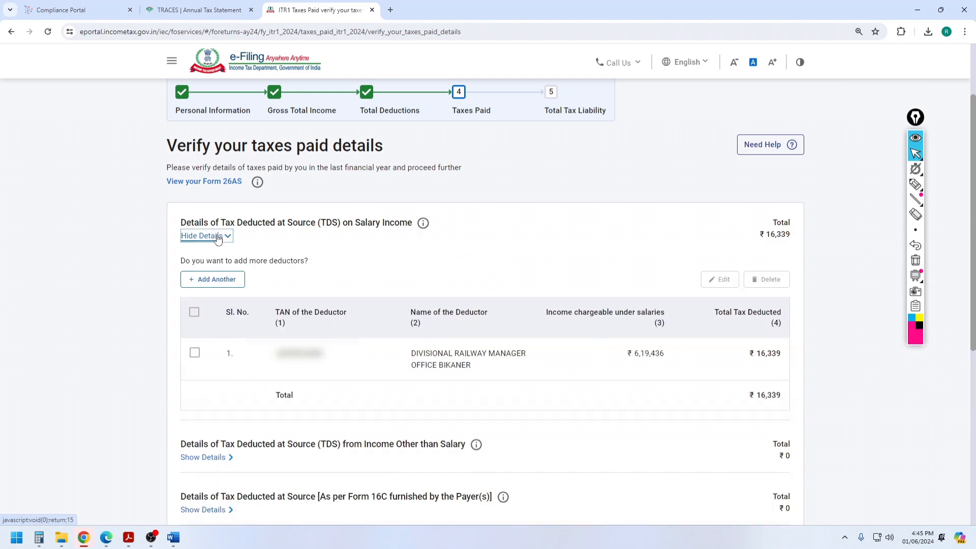
pyautogui.scroll(-2, 399, 235)
pyautogui.click(198, 10)
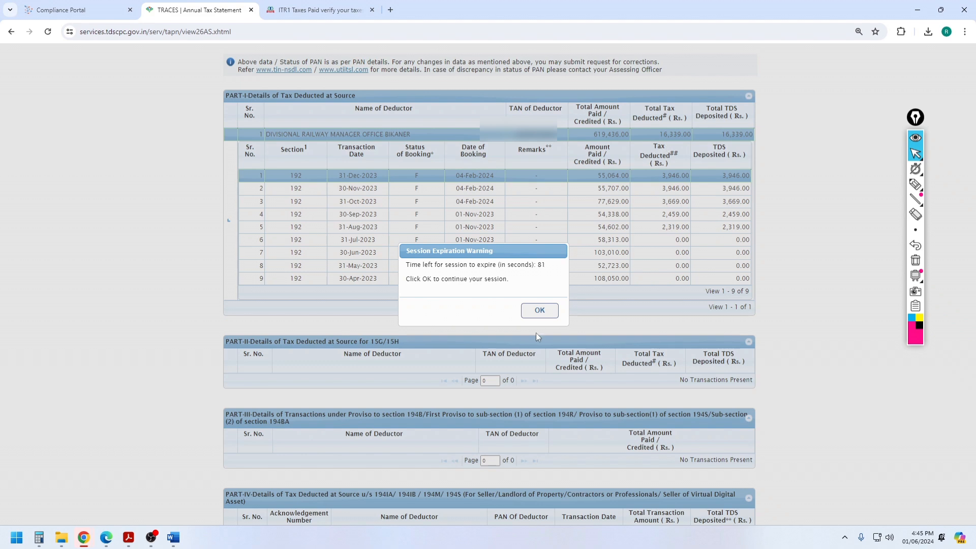
pyautogui.click(538, 316)
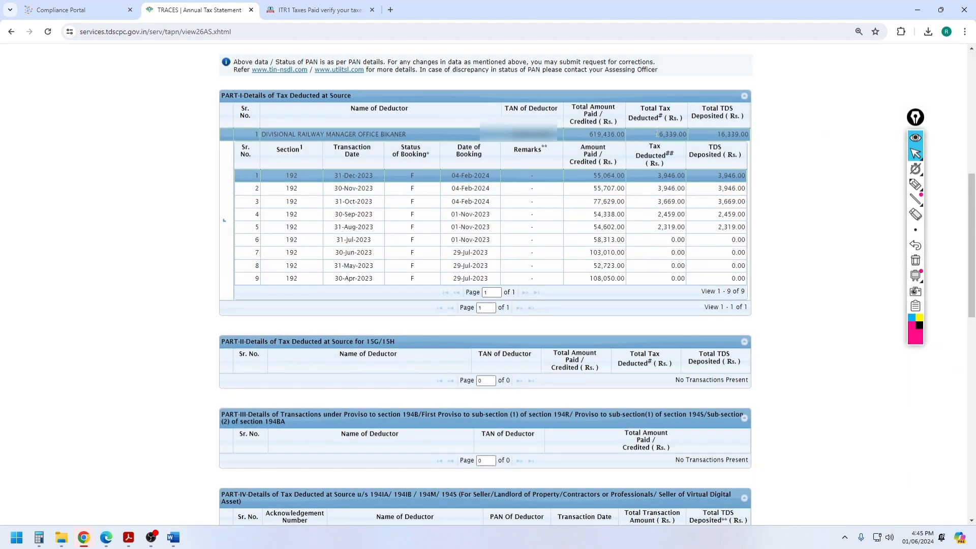
pyautogui.moveTo(655, 134); pyautogui.dragTo(696, 138)
# Step: Leave advance and self-assessment tax empty and confirm the ₹16,339 TDS as taxes paid
pyautogui.click(316, 9)
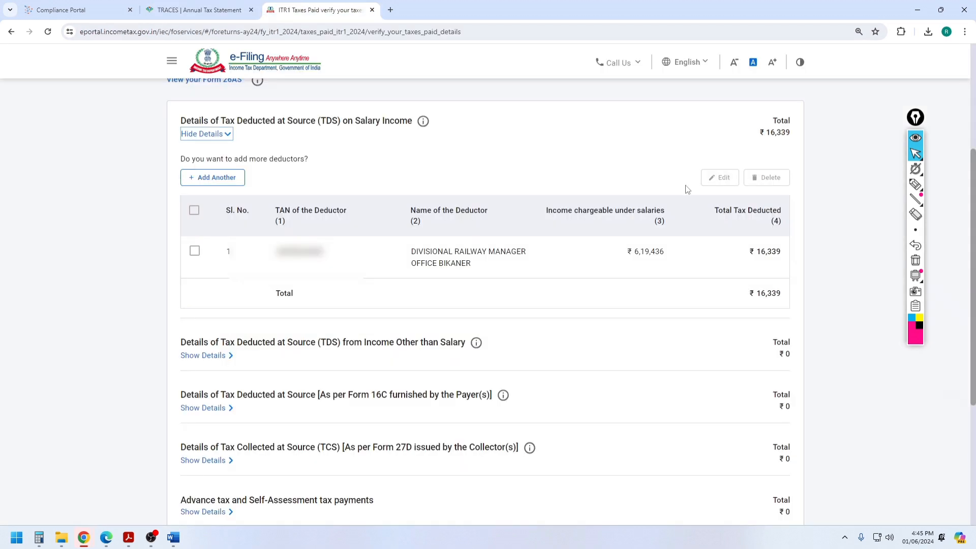
pyautogui.scroll(-2, 456, 182)
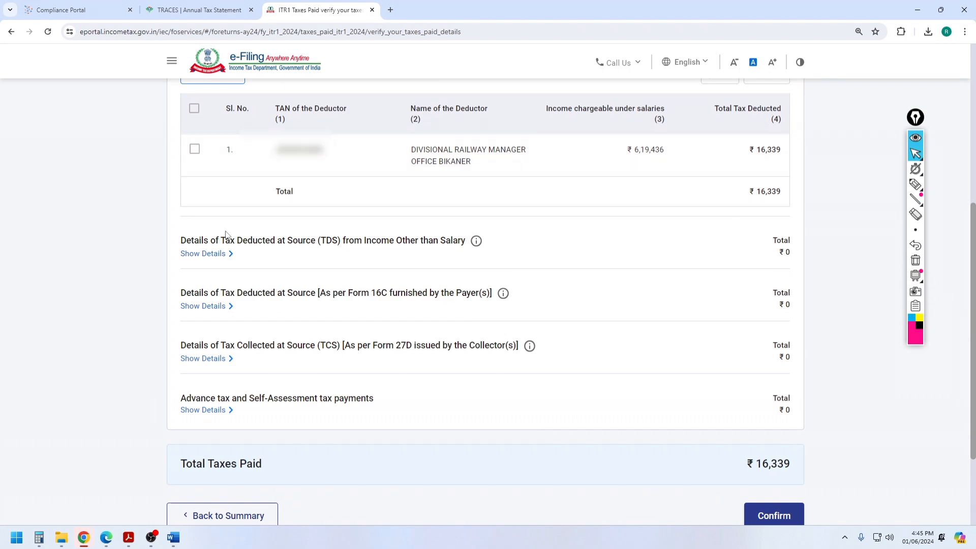
pyautogui.scroll(2, 204, 188)
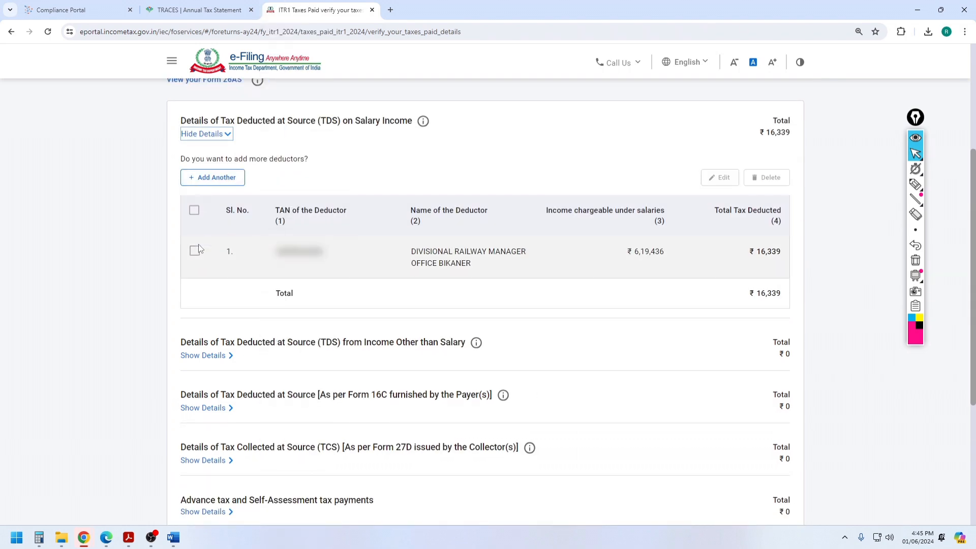
pyautogui.scroll(-1, 536, 212)
pyautogui.scroll(-3, 535, 212)
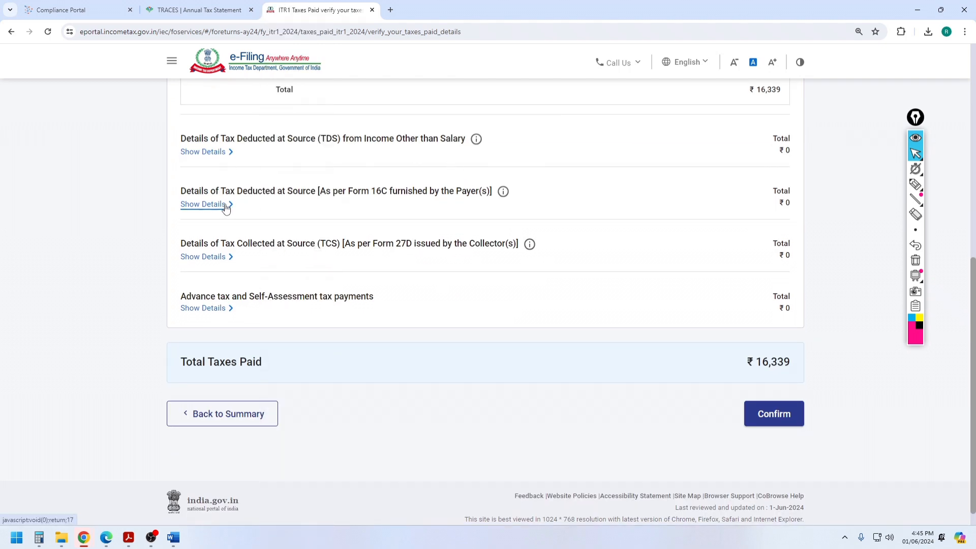
pyautogui.scroll(-1, 523, 264)
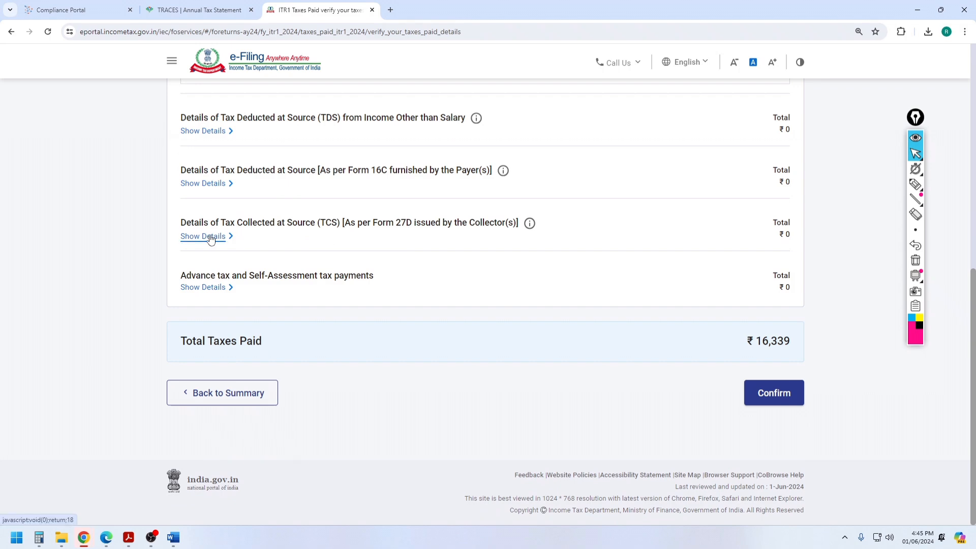
pyautogui.click(214, 288)
pyautogui.click(217, 331)
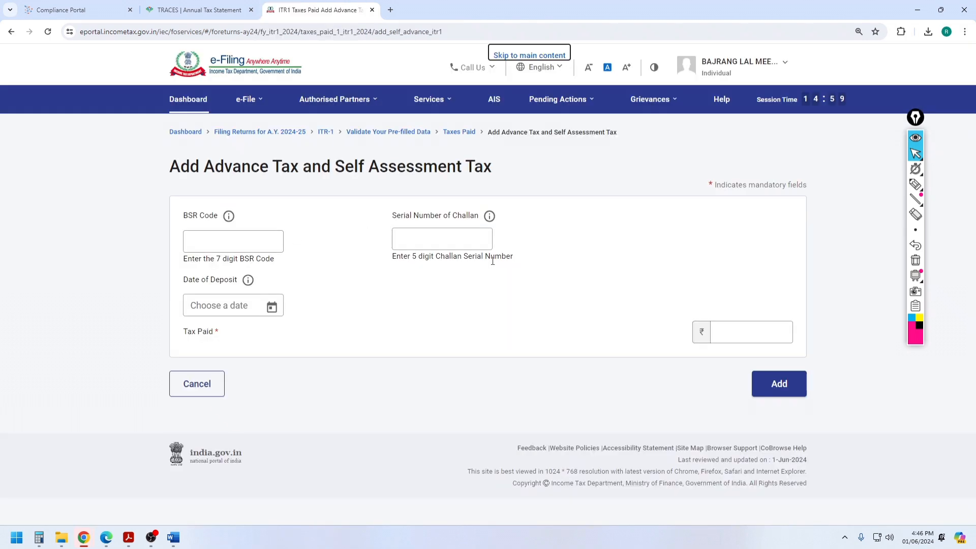
pyautogui.click(187, 392)
pyautogui.scroll(-8, 509, 315)
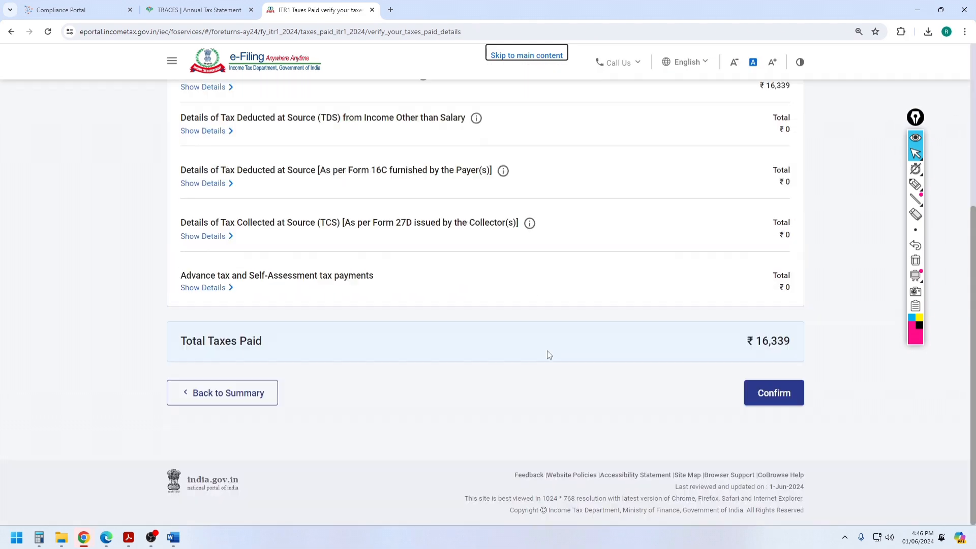
pyautogui.click(768, 392)
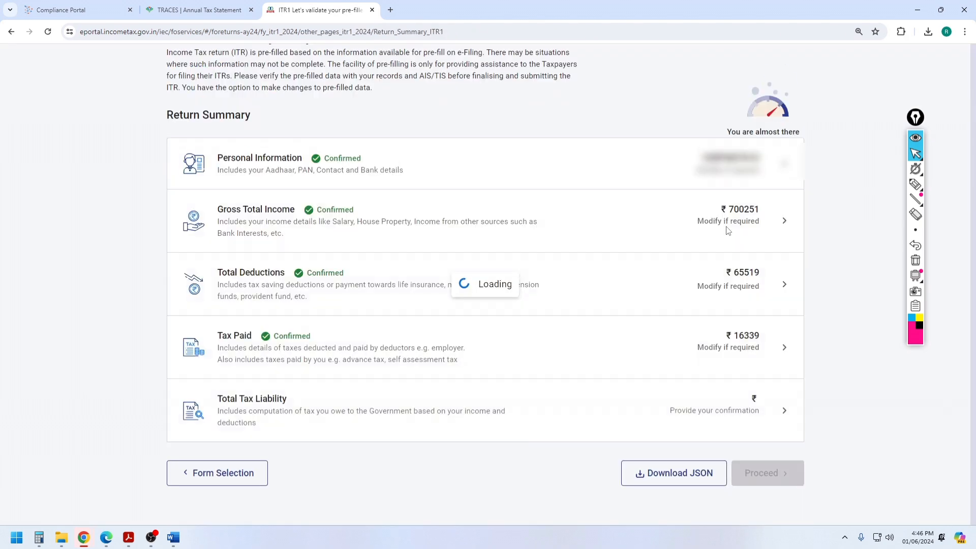
# Step: Review Total Tax Liability, noting the ₹18,473 Rebate u/s 87A, and confirm it at ₹0
pyautogui.scroll(-5, 277, 379)
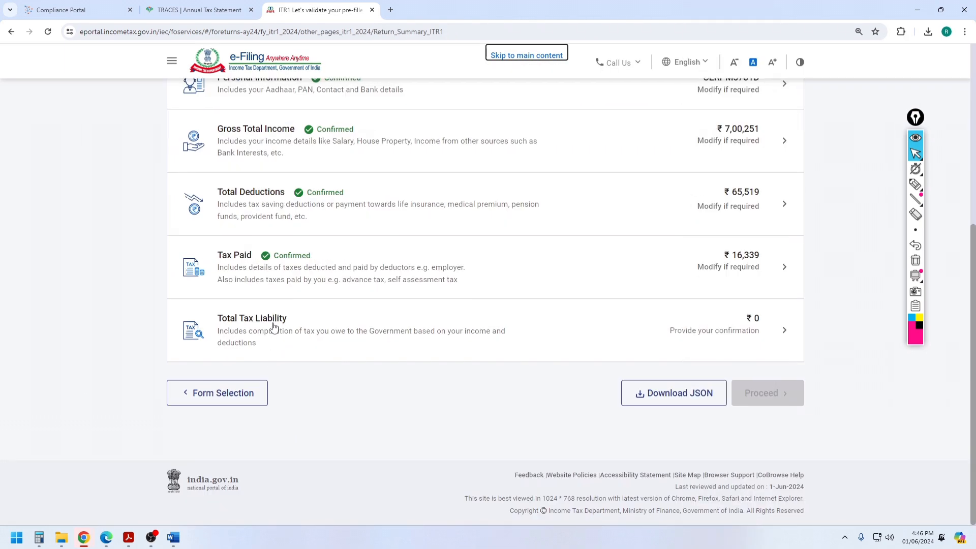
pyautogui.click(273, 327)
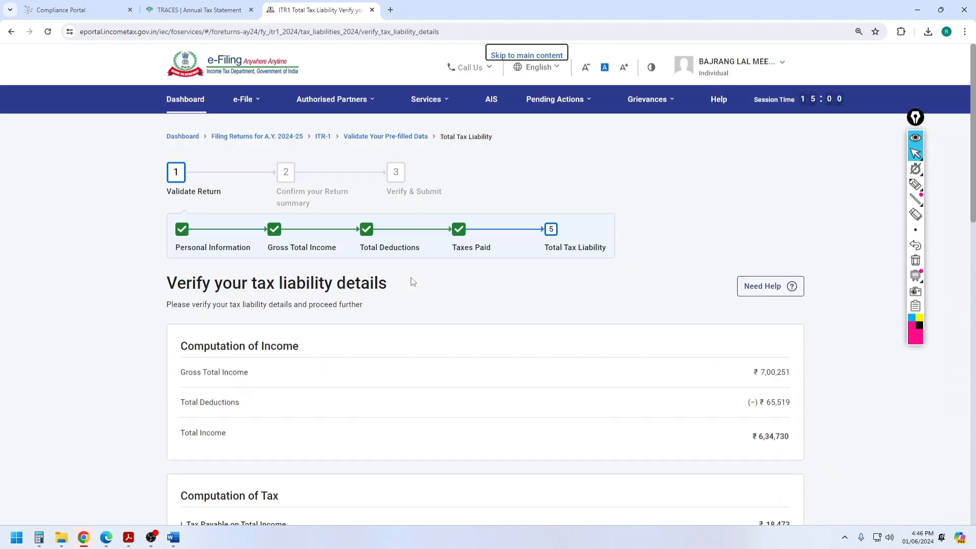
pyautogui.scroll(-5, 584, 281)
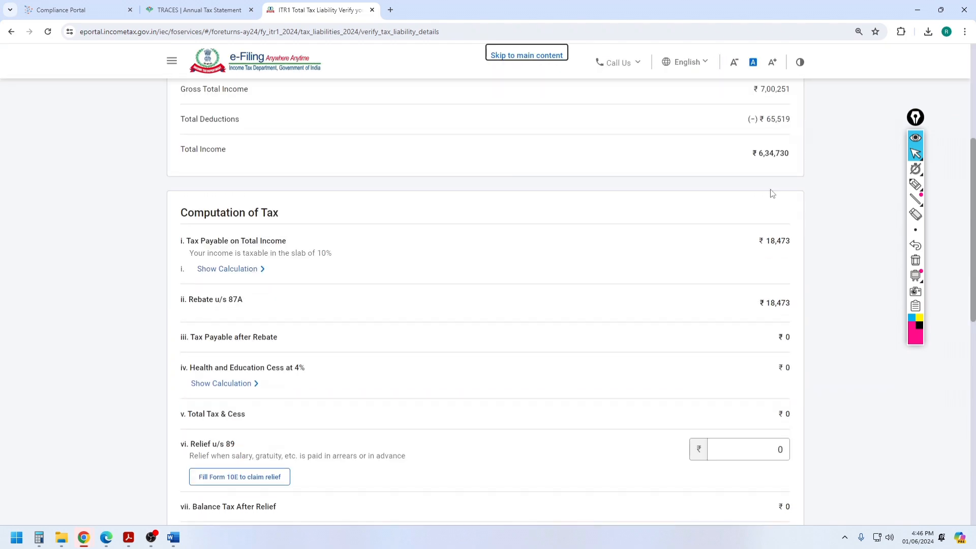
pyautogui.scroll(2, 768, 194)
pyautogui.scroll(-1, 770, 198)
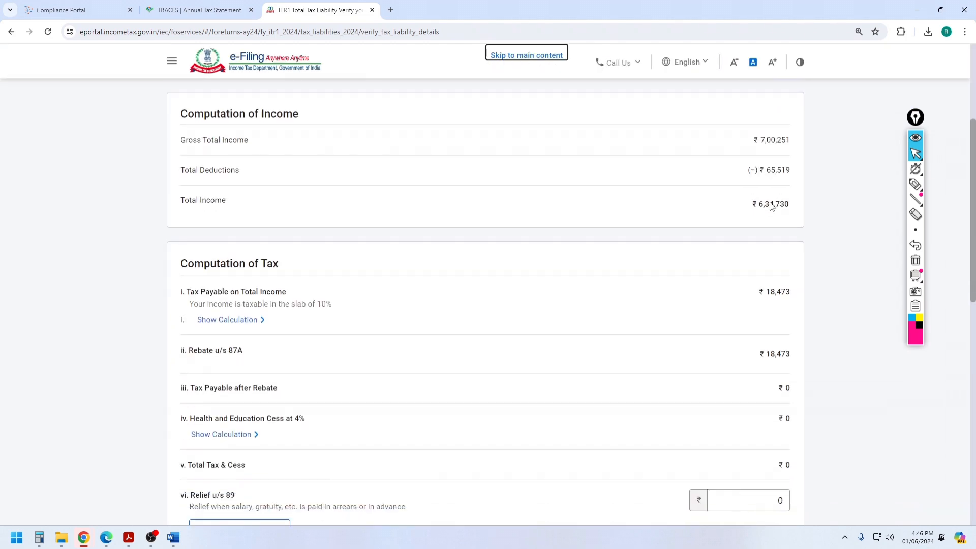
pyautogui.scroll(-4, 767, 188)
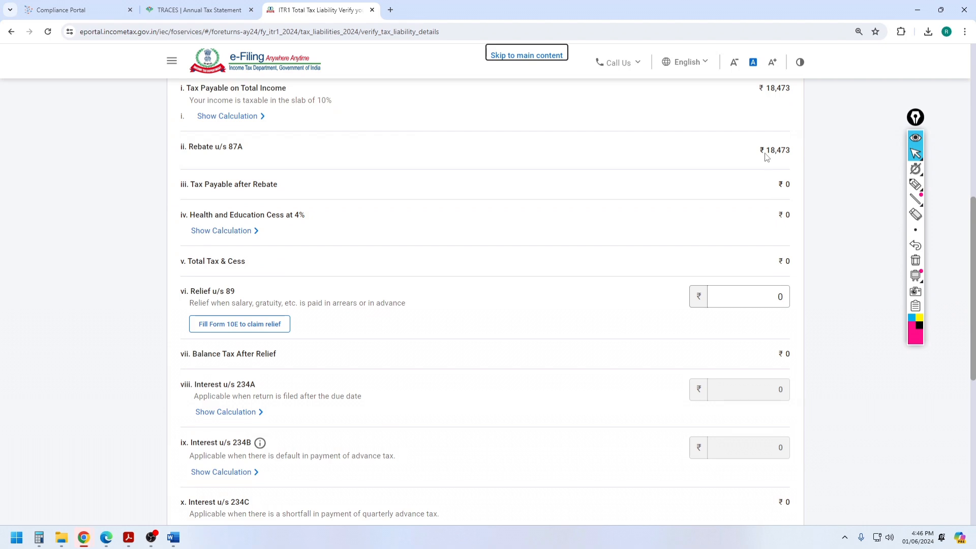
pyautogui.click(793, 150)
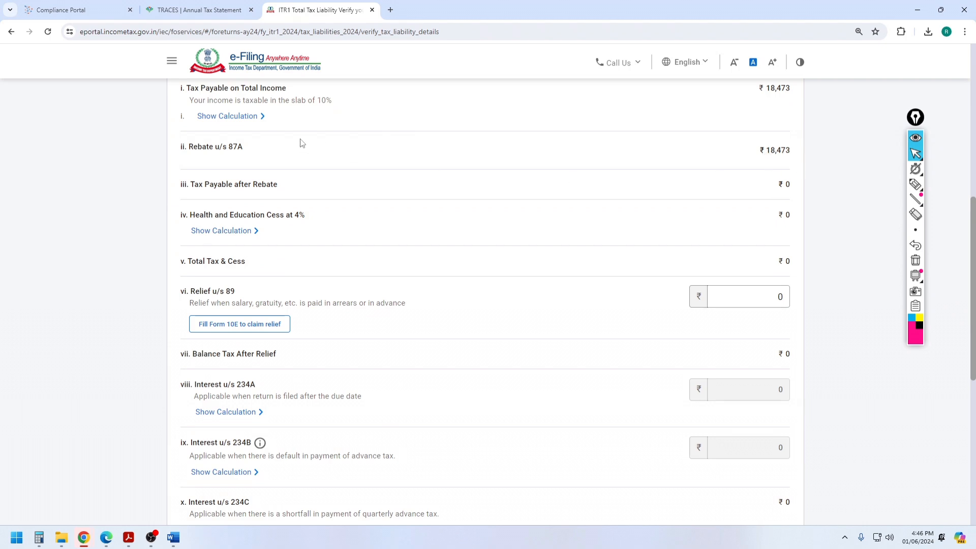
pyautogui.moveTo(183, 148); pyautogui.dragTo(570, 182)
pyautogui.scroll(-7, 570, 182)
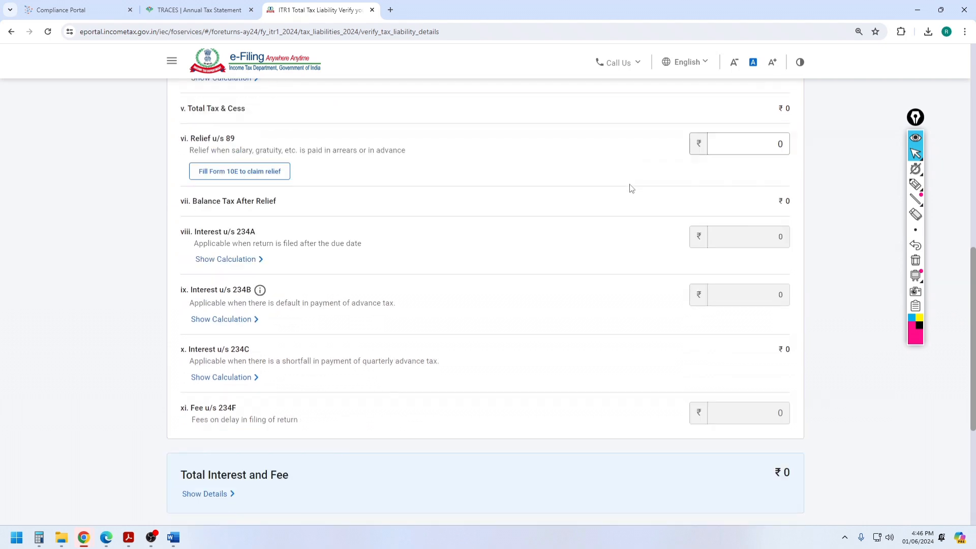
pyautogui.click(781, 390)
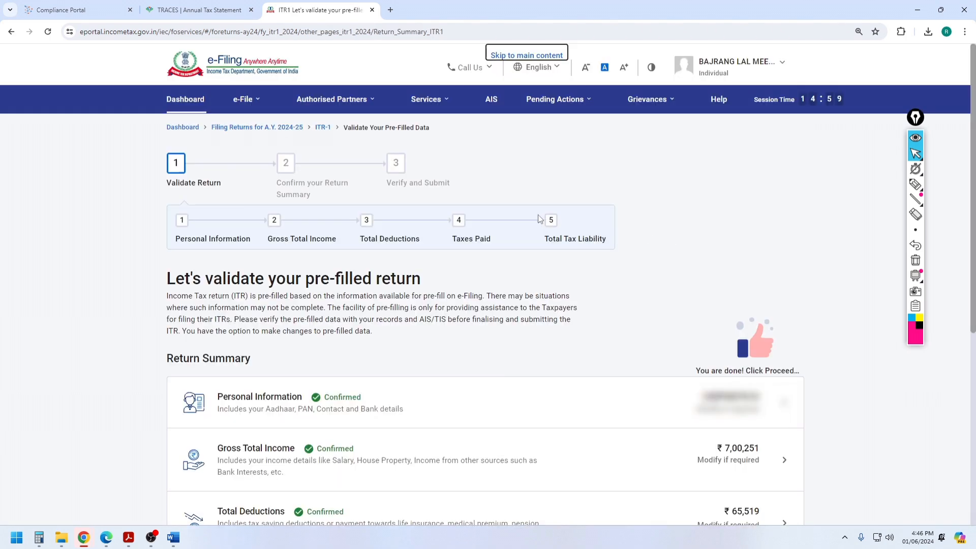
# Step: Acknowledge the completed pre-filled data and proceed to the Tax Summary
pyautogui.doubleClick(701, 371)
pyautogui.click(728, 379)
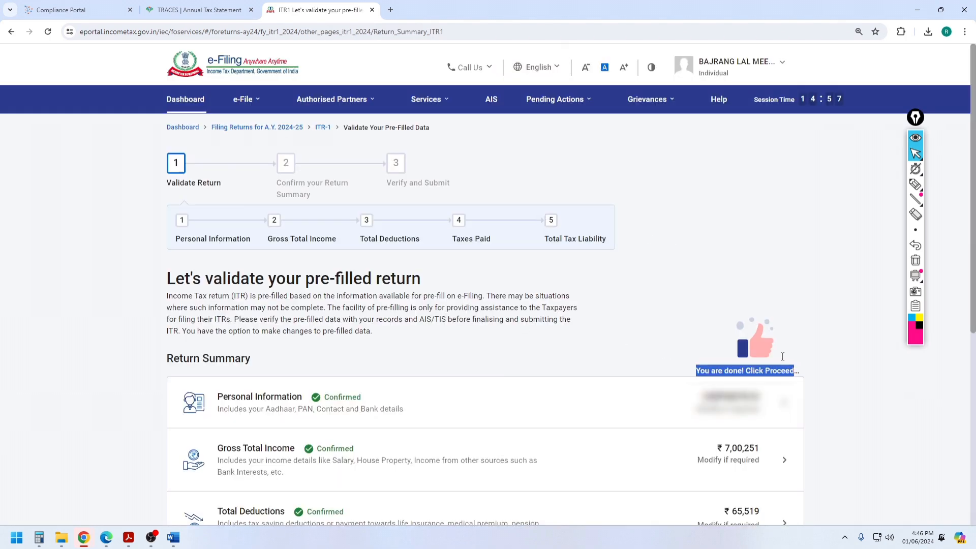
pyautogui.scroll(-6, 728, 379)
pyautogui.click(776, 402)
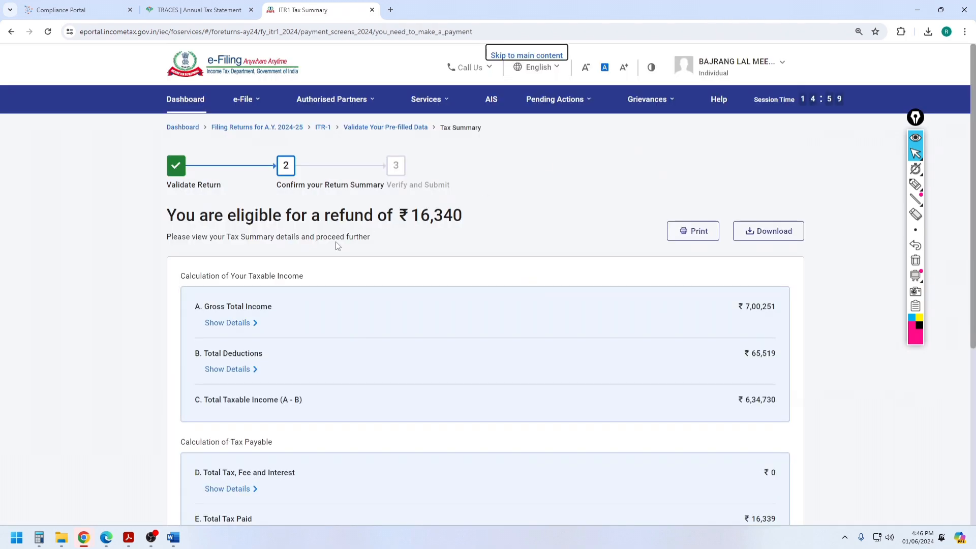
# Step: From the ₹16,340 refund Tax Summary, open the ITR-1 return preview
pyautogui.moveTo(167, 215); pyautogui.dragTo(464, 216)
pyautogui.click(530, 170)
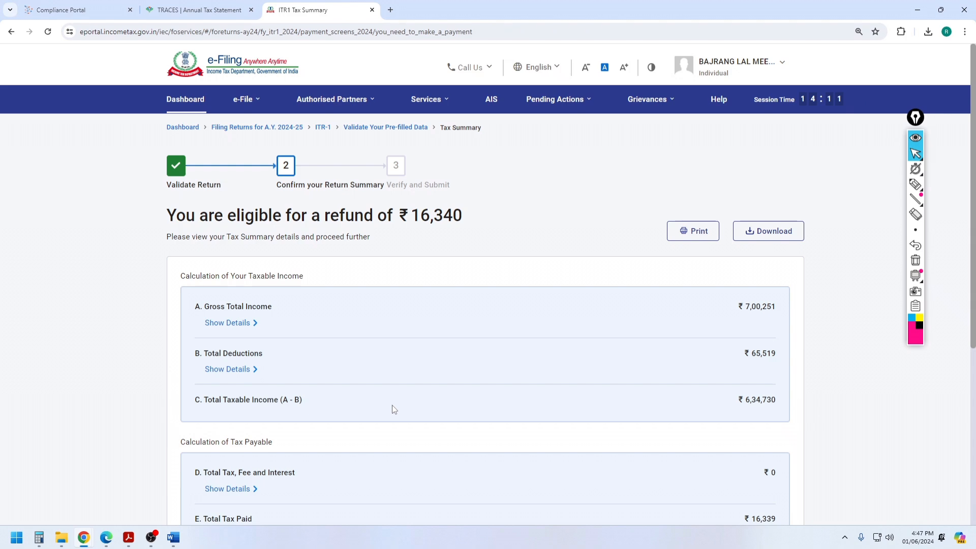
pyautogui.scroll(-5, 488, 260)
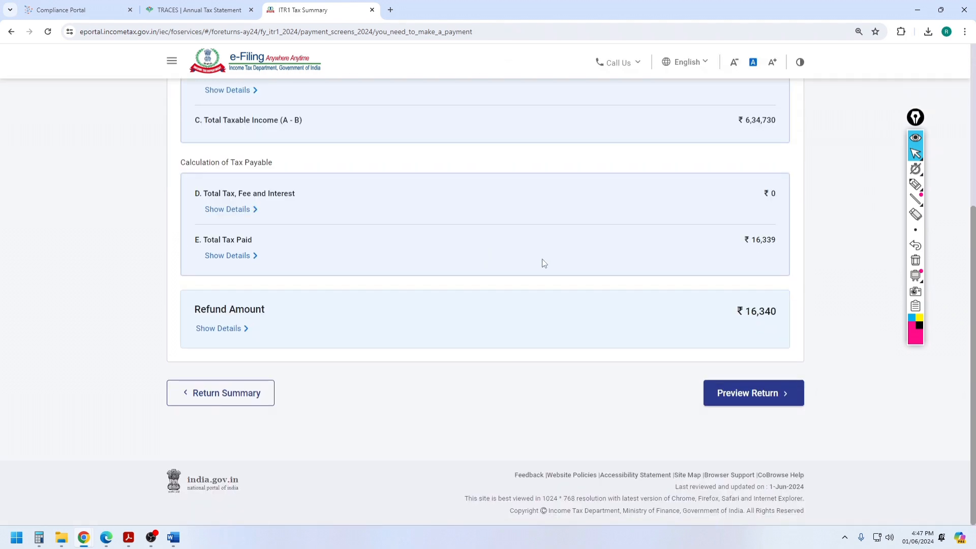
pyautogui.click(732, 395)
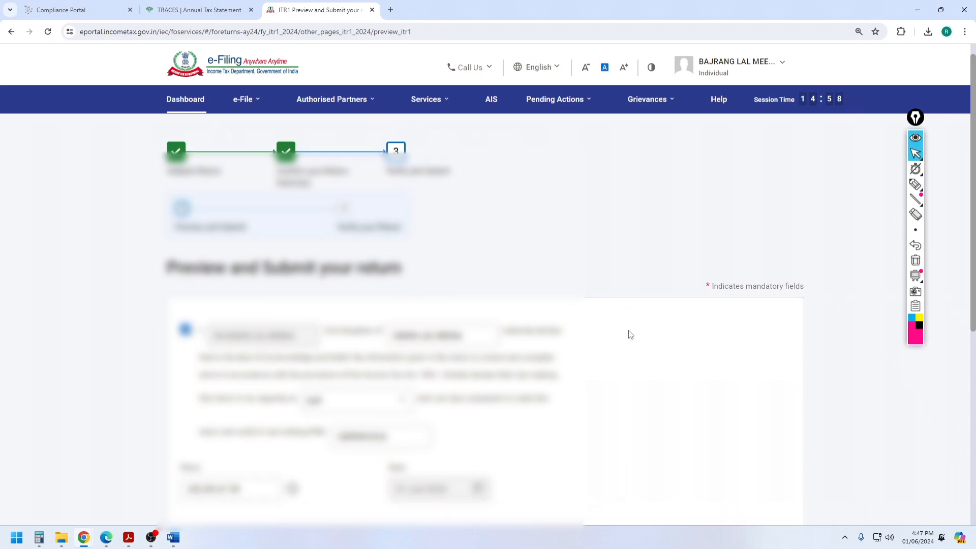
pyautogui.scroll(-7, 629, 333)
pyautogui.click(732, 383)
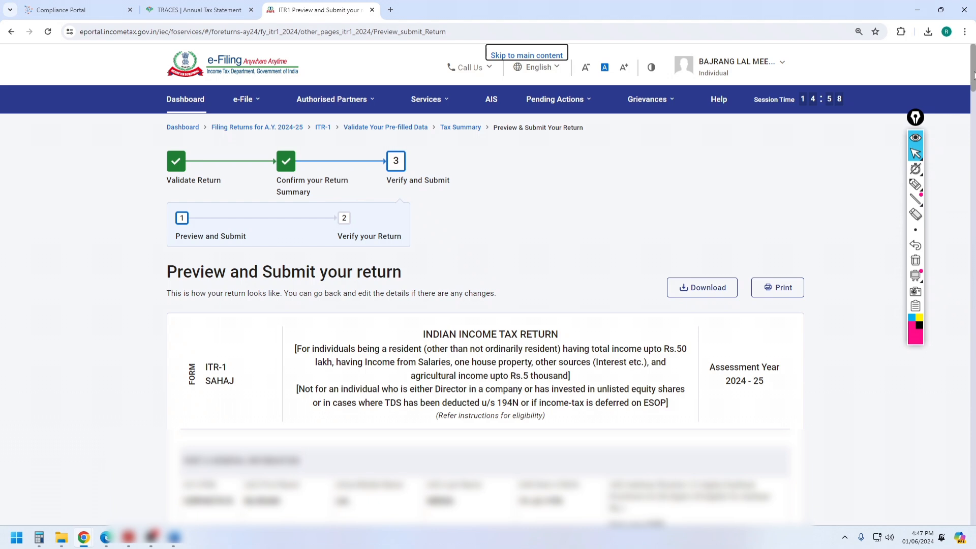
# Step: Run validation on the previewed return and check it reports Validation Successful
pyautogui.moveTo(975, 76); pyautogui.dragTo(973, 511)
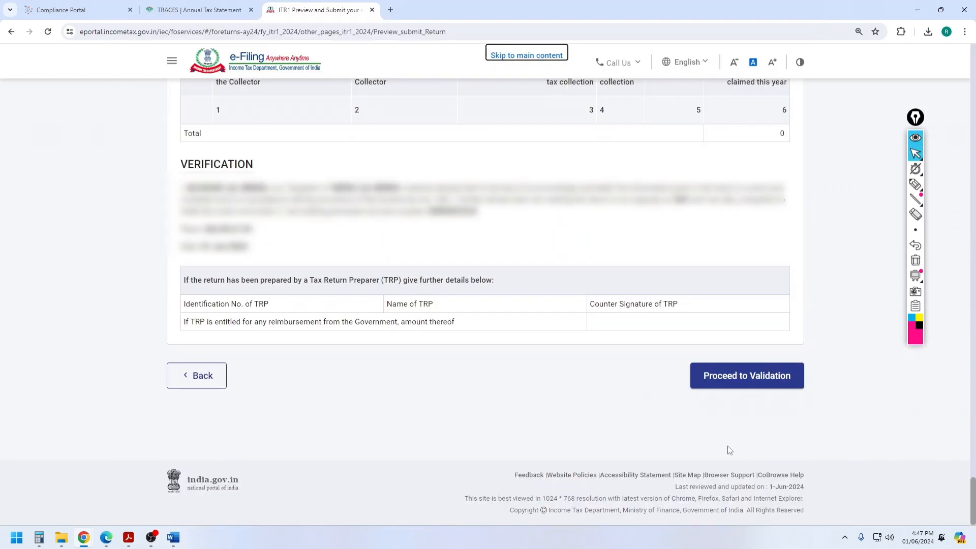
pyautogui.click(734, 392)
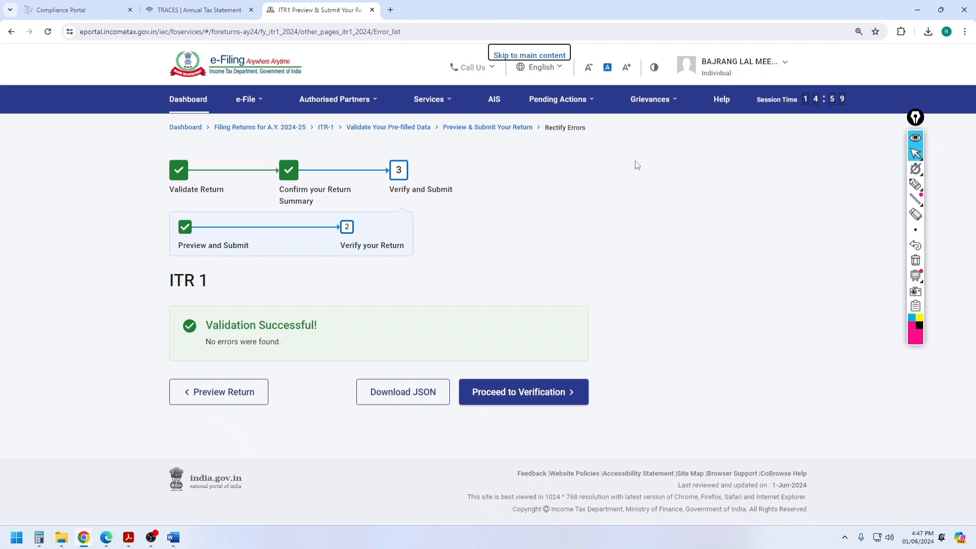
pyautogui.moveTo(205, 326); pyautogui.dragTo(323, 324)
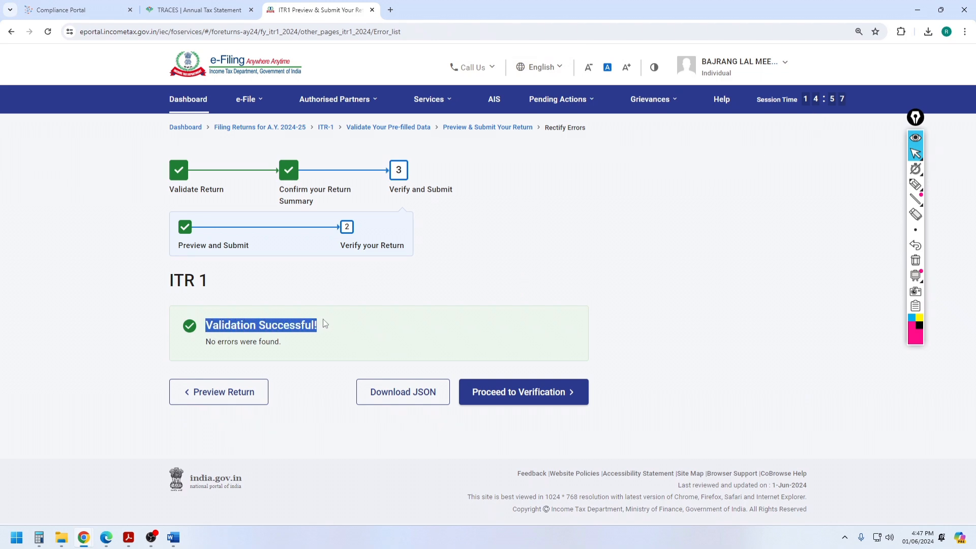
pyautogui.click(574, 224)
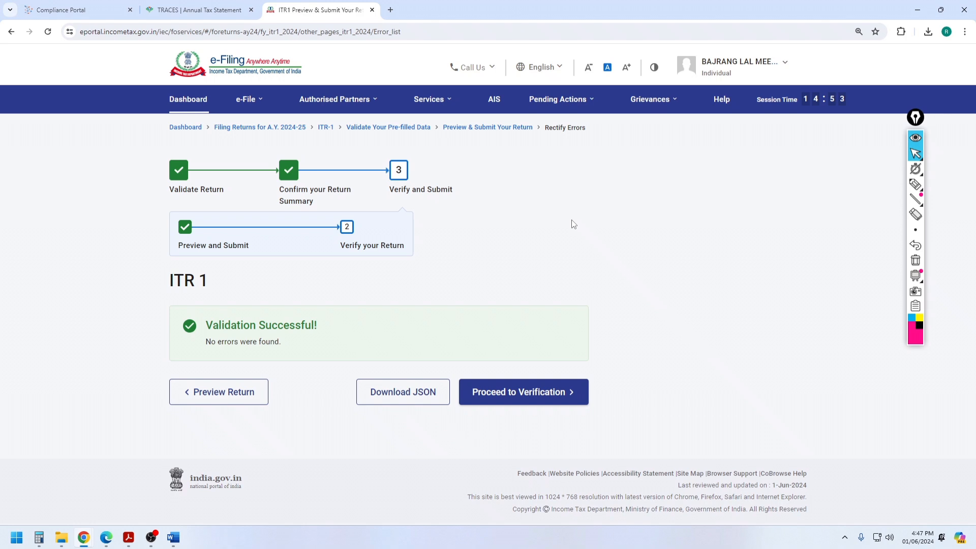
# Step: Proceed to verification and choose to e-verify the return now
pyautogui.click(505, 396)
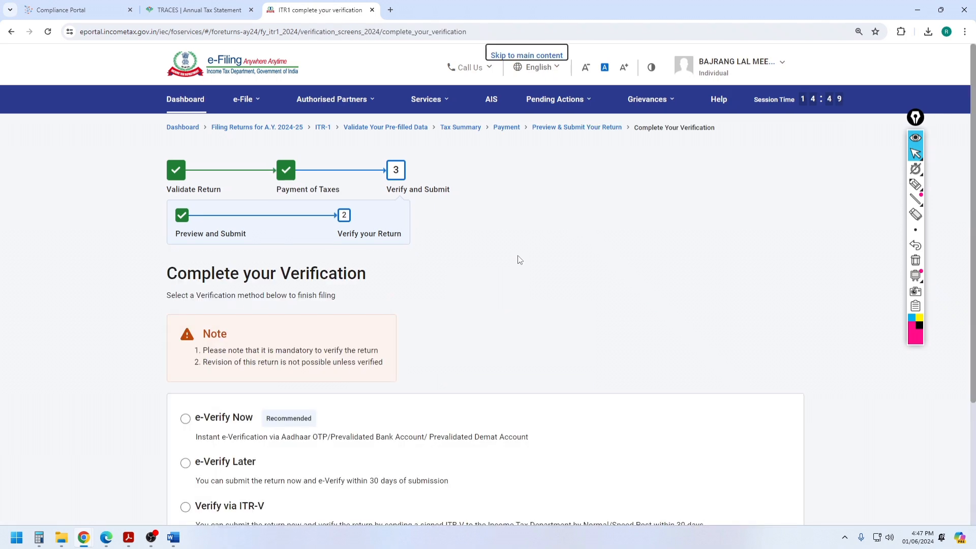
pyautogui.scroll(-3, 520, 264)
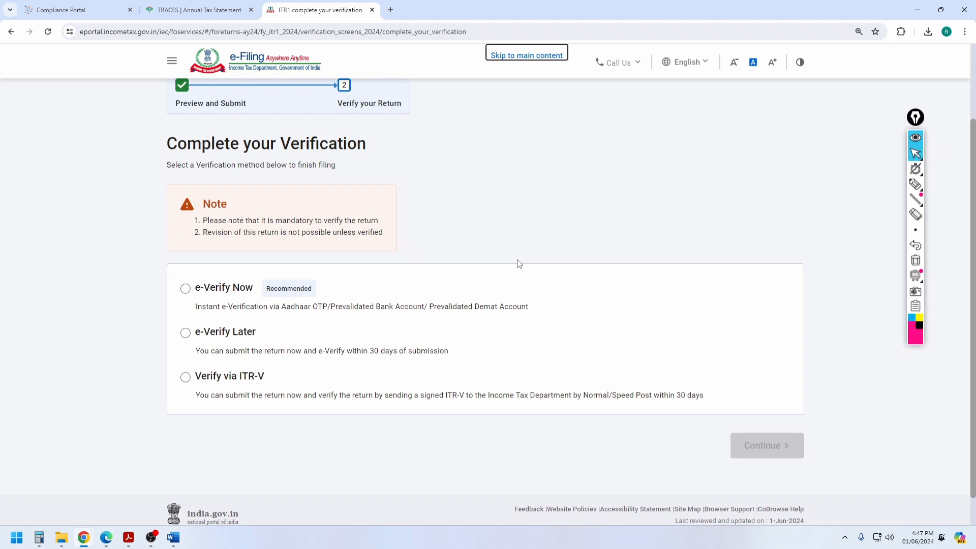
pyautogui.scroll(-1, 519, 264)
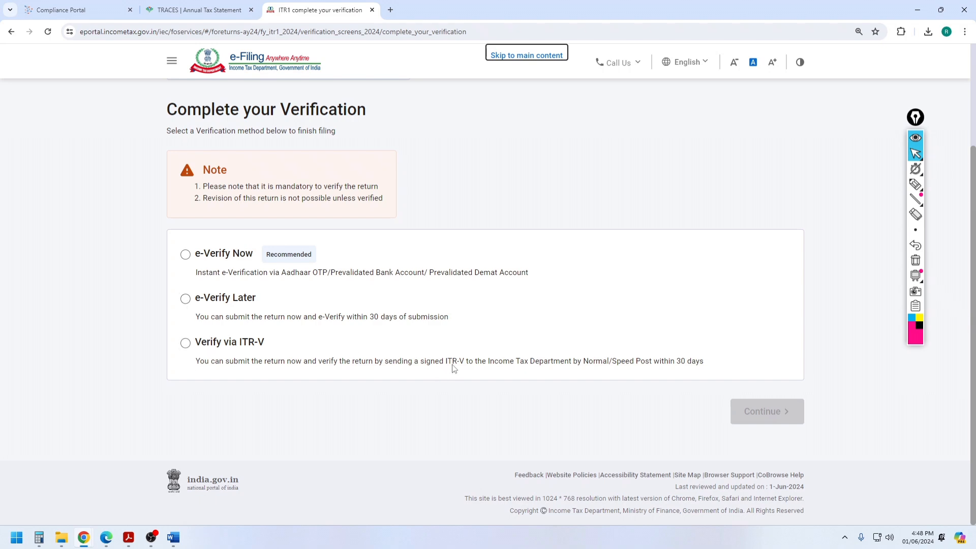
pyautogui.click(186, 255)
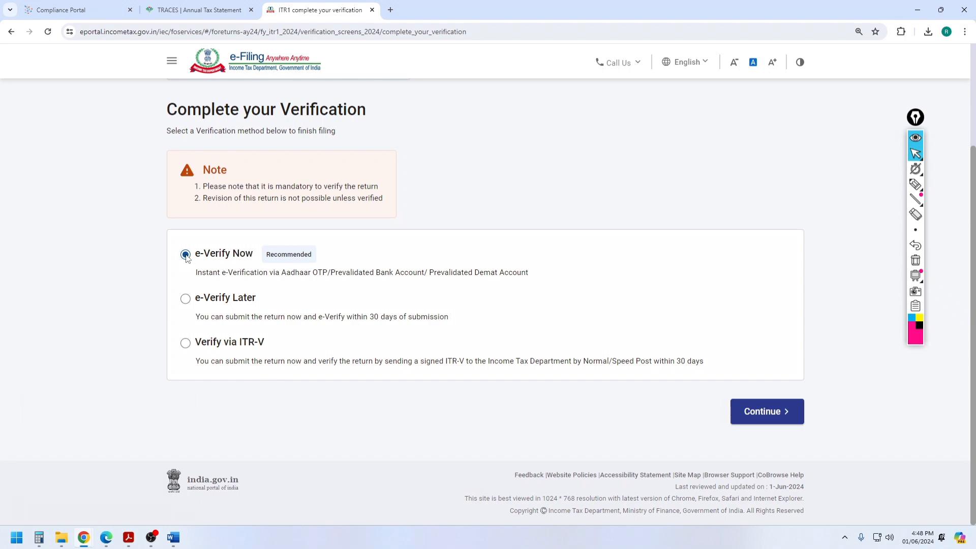
pyautogui.click(756, 413)
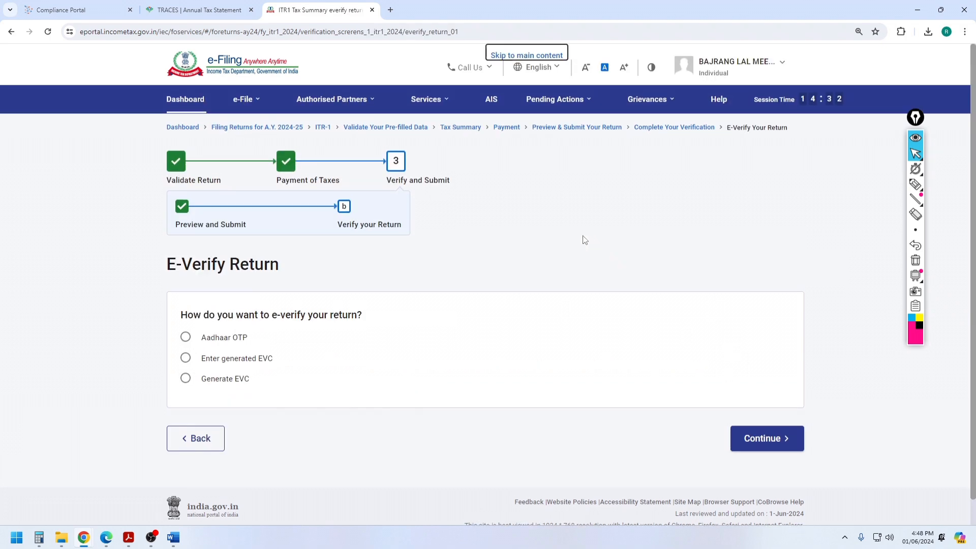
# Step: Choose Aadhaar OTP, agree to Aadhaar validation, generate the OTP and enter the received code
pyautogui.scroll(-2, 227, 339)
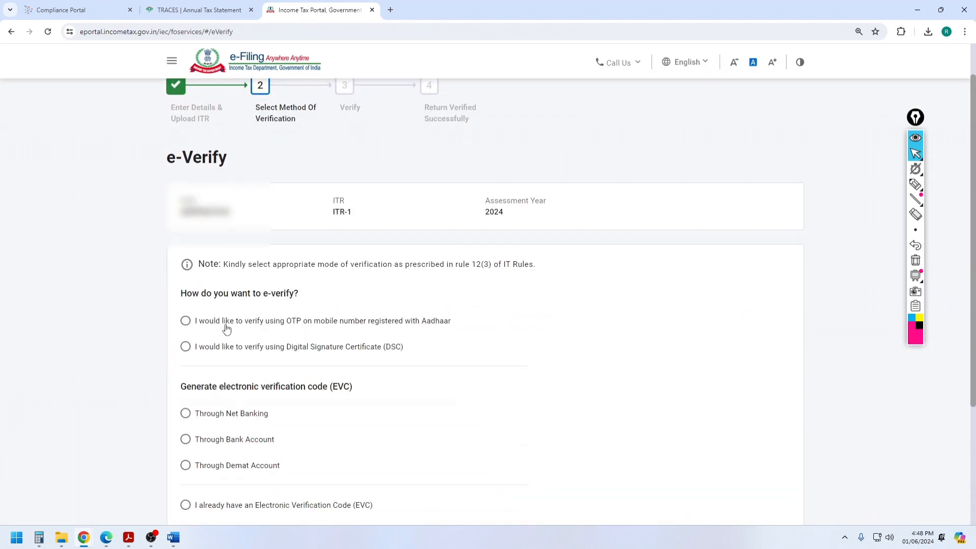
pyautogui.click(186, 321)
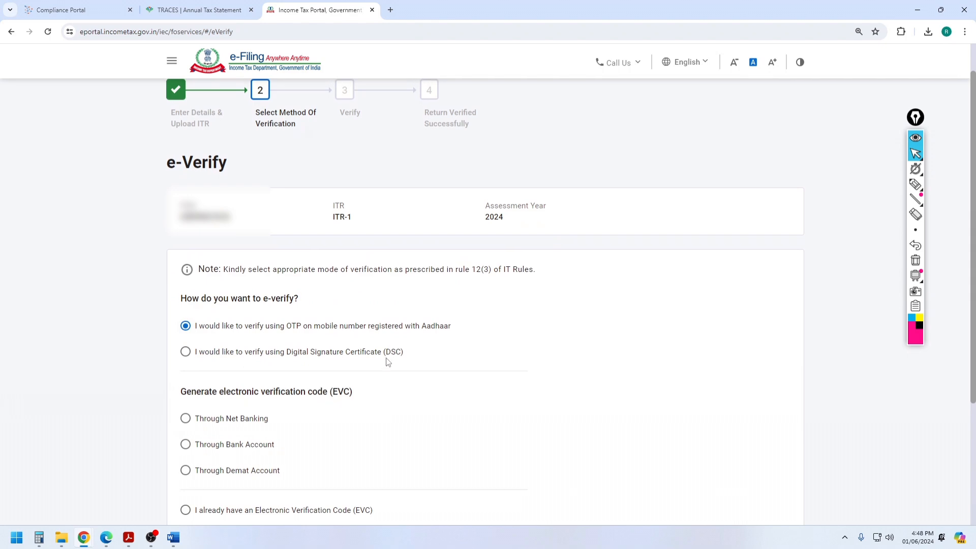
pyautogui.scroll(-4, 299, 427)
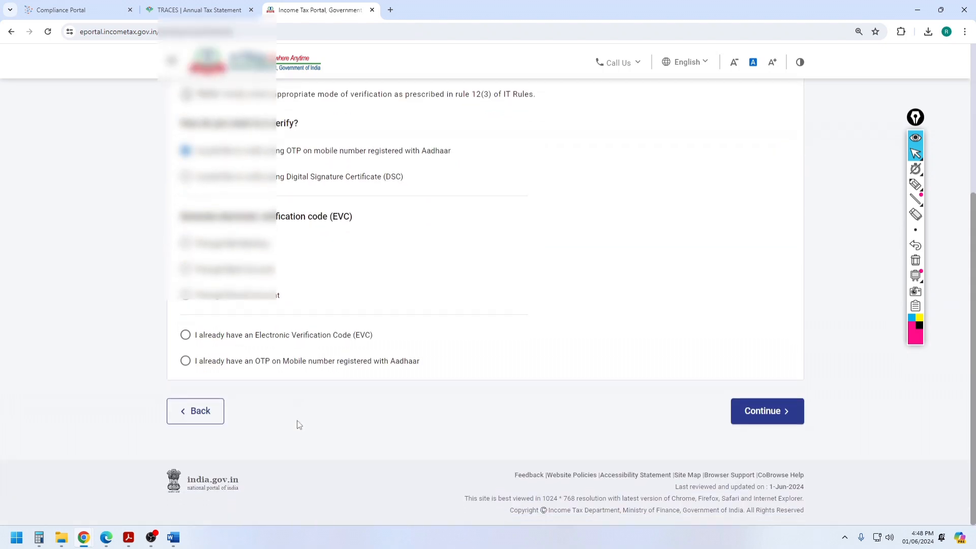
pyautogui.click(772, 411)
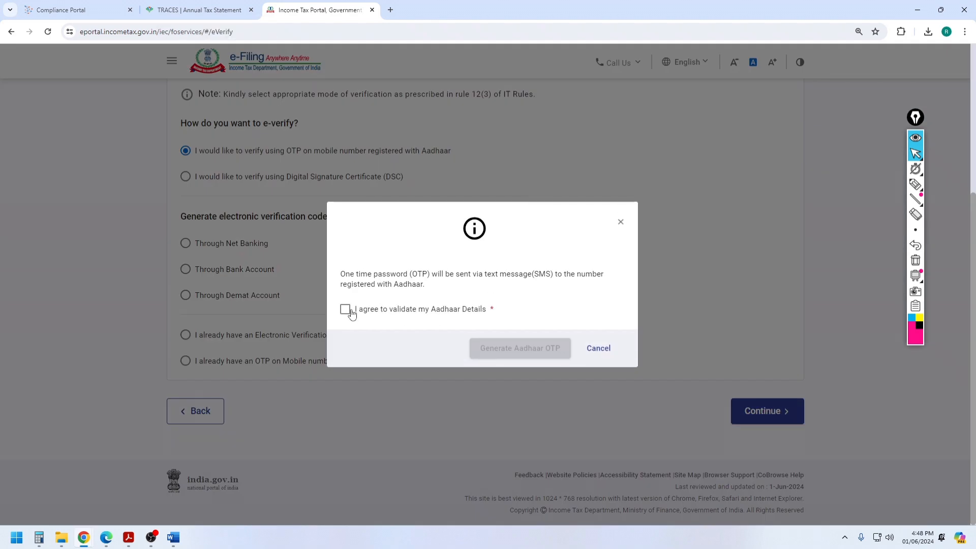
pyautogui.click(345, 309)
pyautogui.click(535, 358)
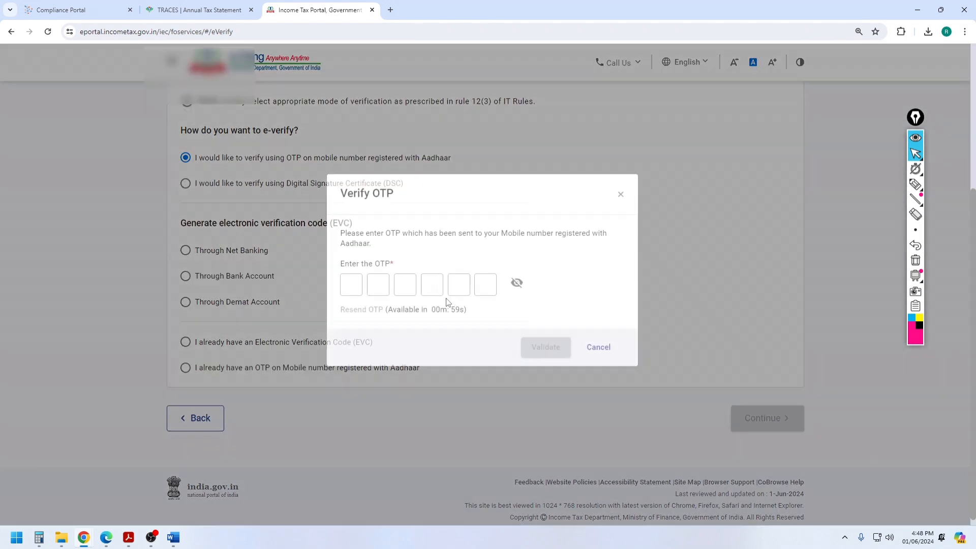
pyautogui.write('123456')
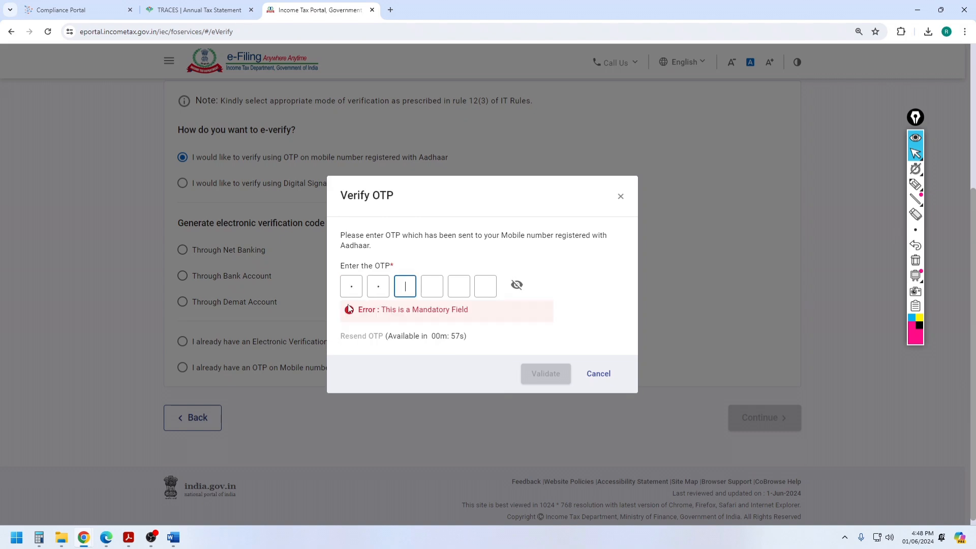